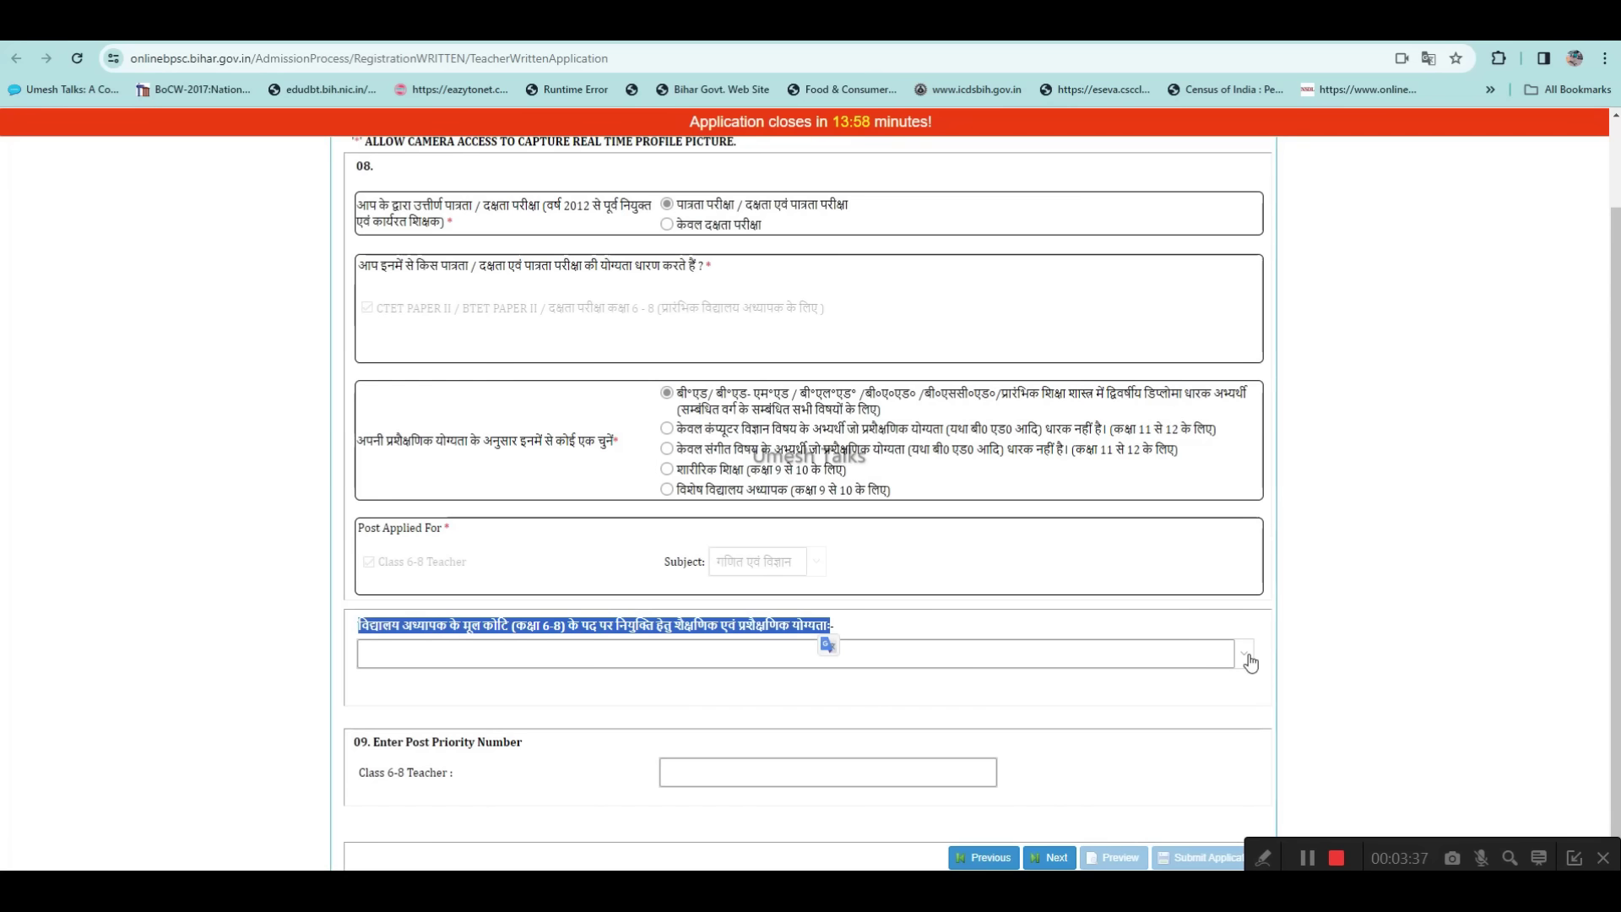
# - Choose the "न्यूनतम 45% अंकों के साथ स्नातक एवं शिक्षा शास्त्र में एक वर्षीय स्नातक" option as the Class 6-8 qualification
pyautogui.click(1248, 655)
pyautogui.click(1313, 644)
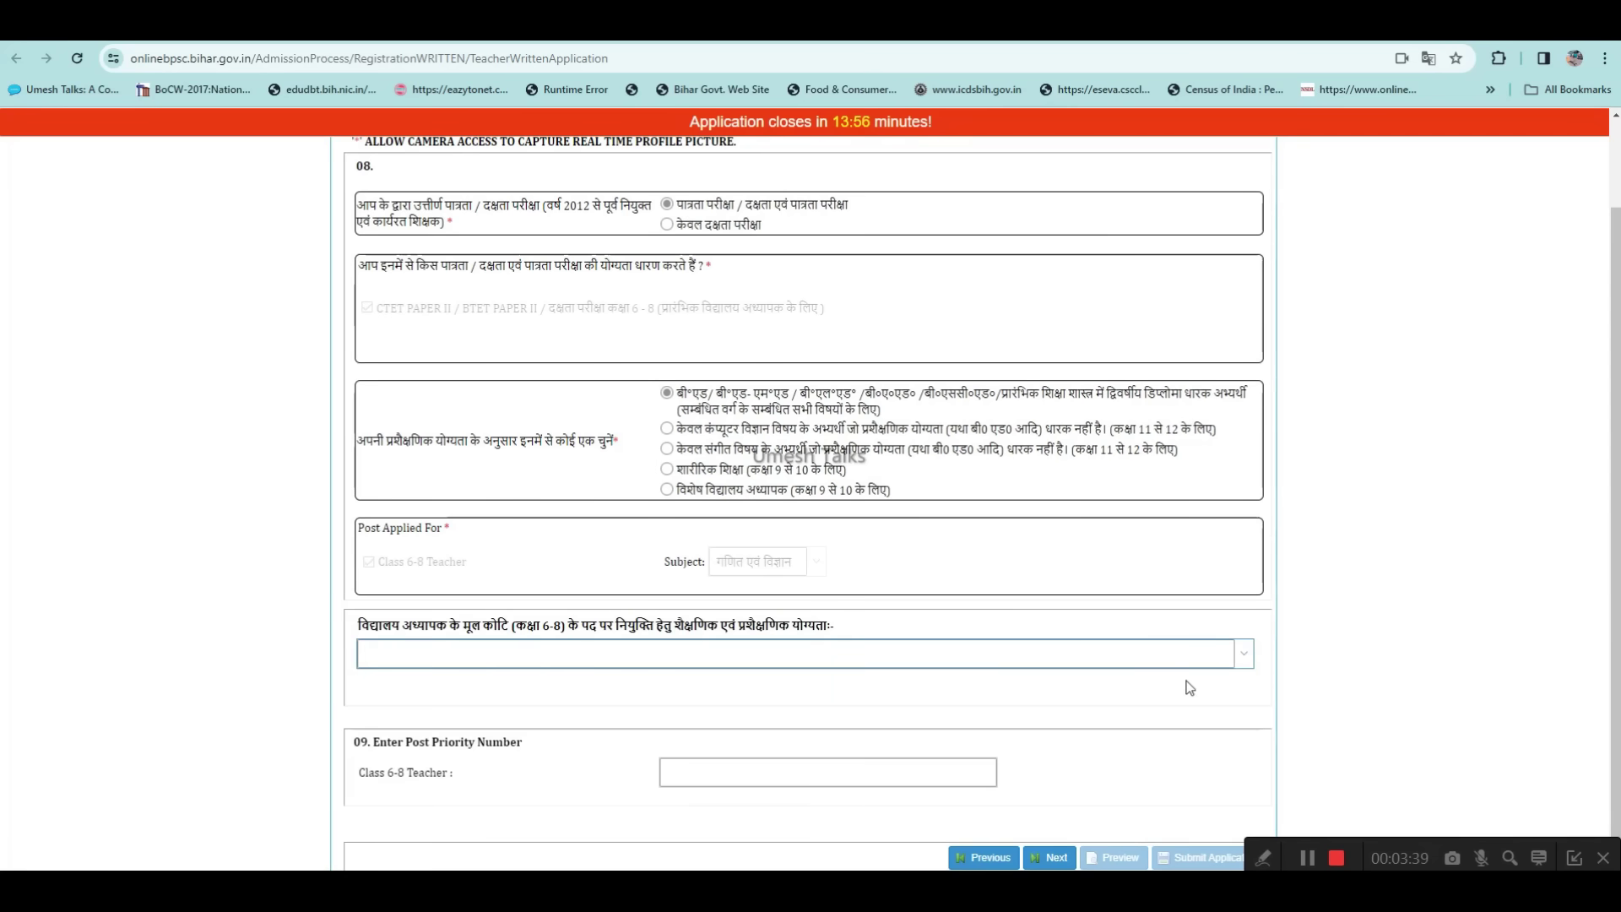
pyautogui.click(1241, 655)
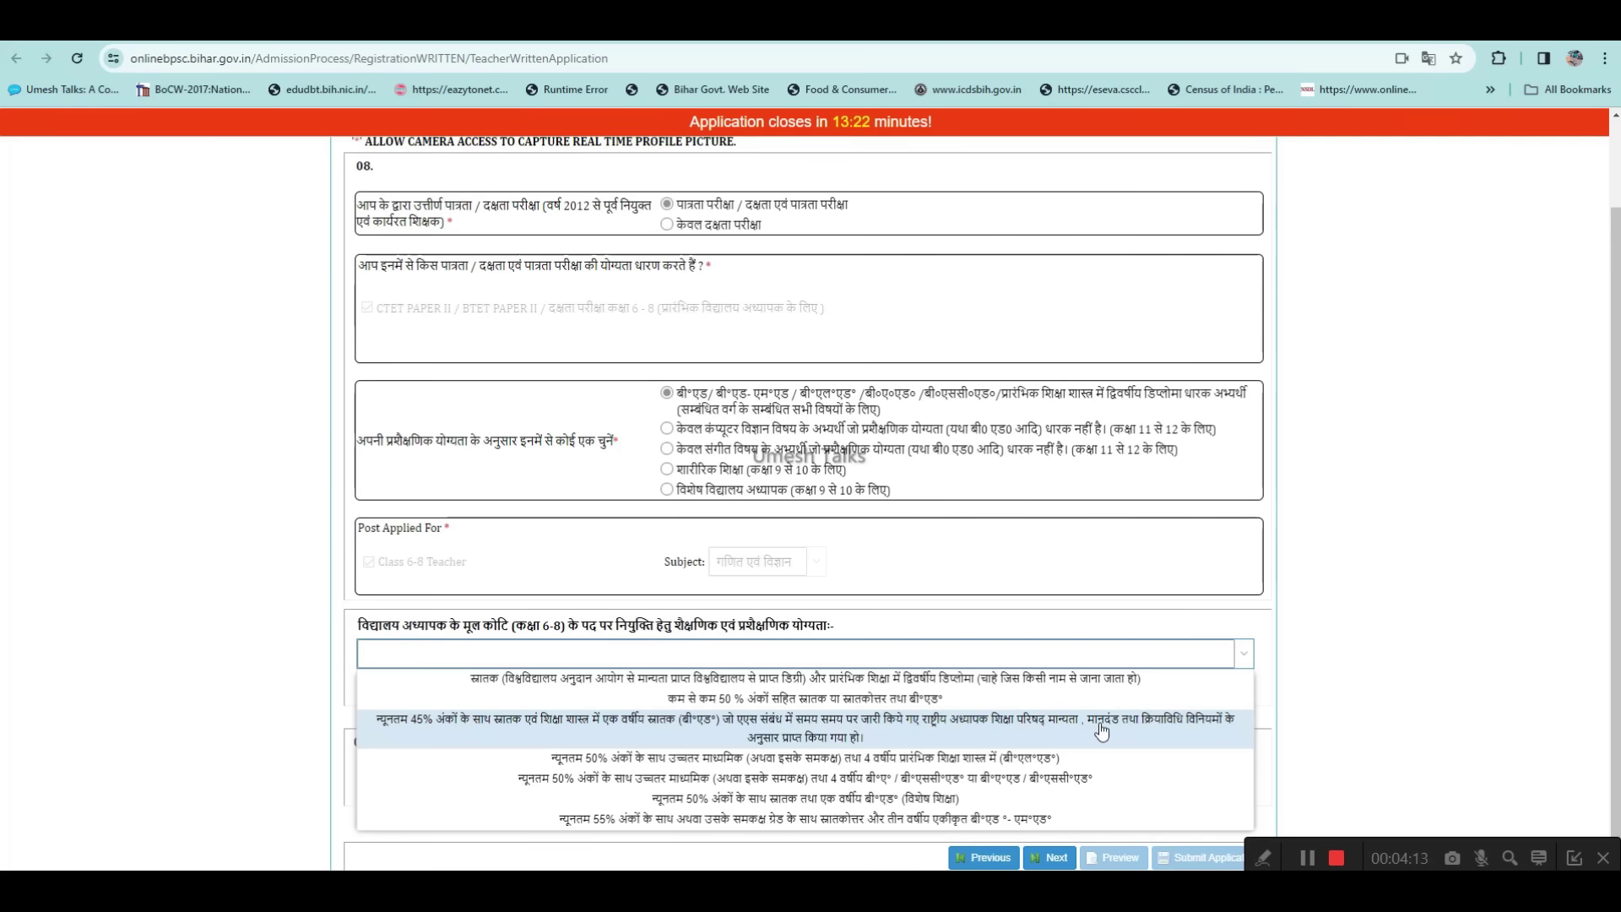
pyautogui.click(1172, 731)
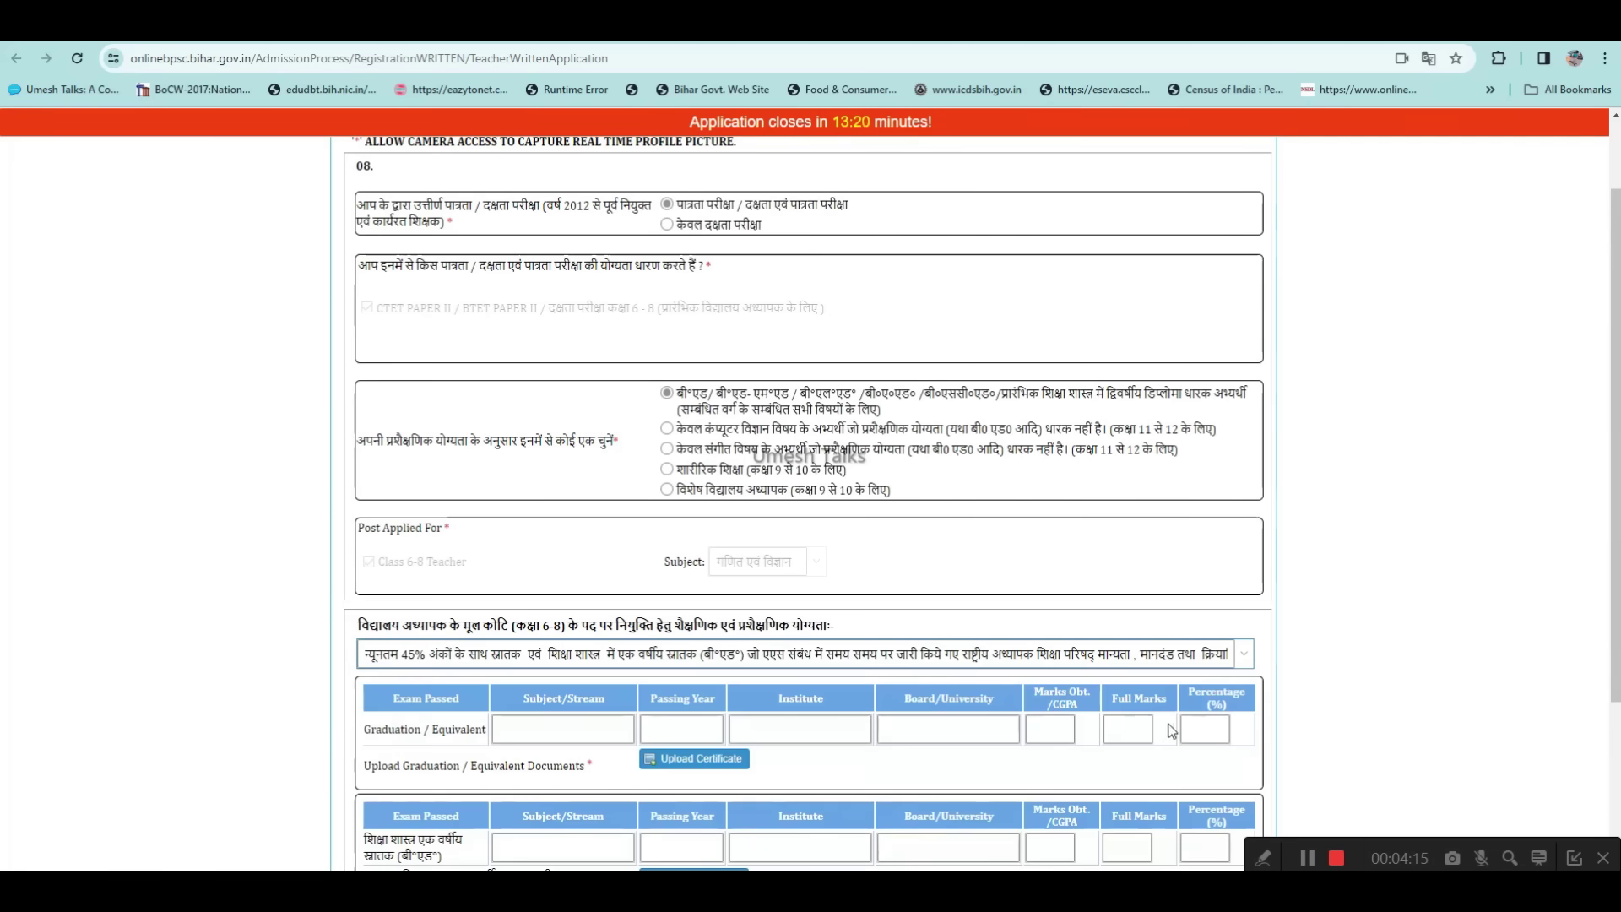
# - Set the Class 6-8 educational and training qualification to "कम से कम 50 % अंकों सहित स्नातक या स्नातकोत्तर तथा बी०एड०"
pyautogui.click(1243, 659)
pyautogui.scroll(-1, 819, 610)
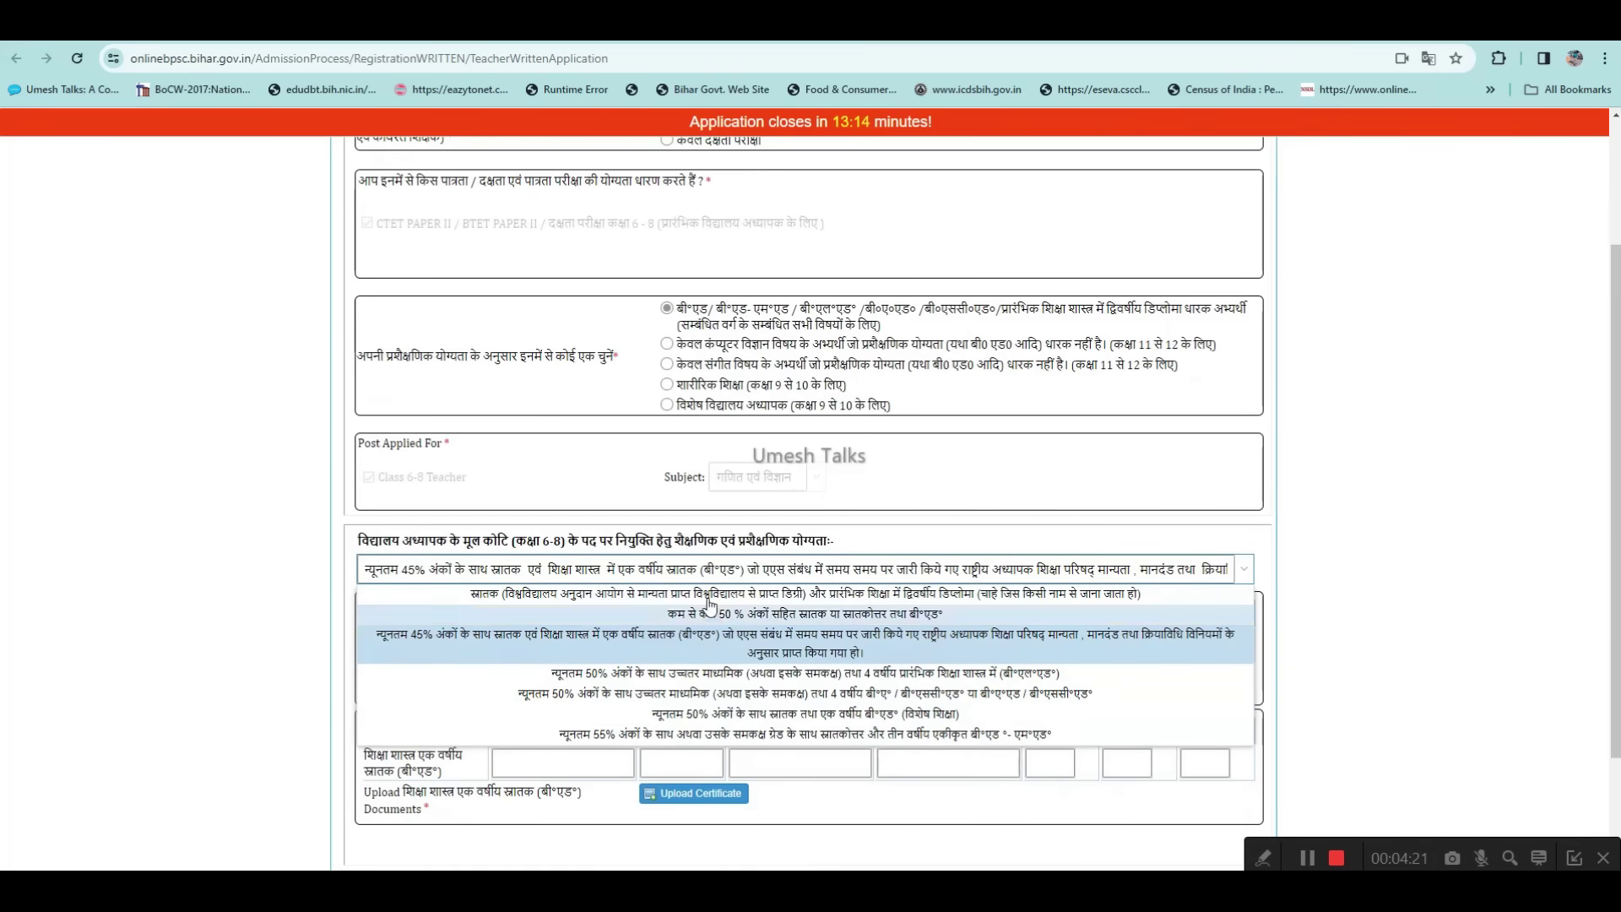
pyautogui.click(684, 544)
pyautogui.moveTo(675, 544); pyautogui.dragTo(708, 544)
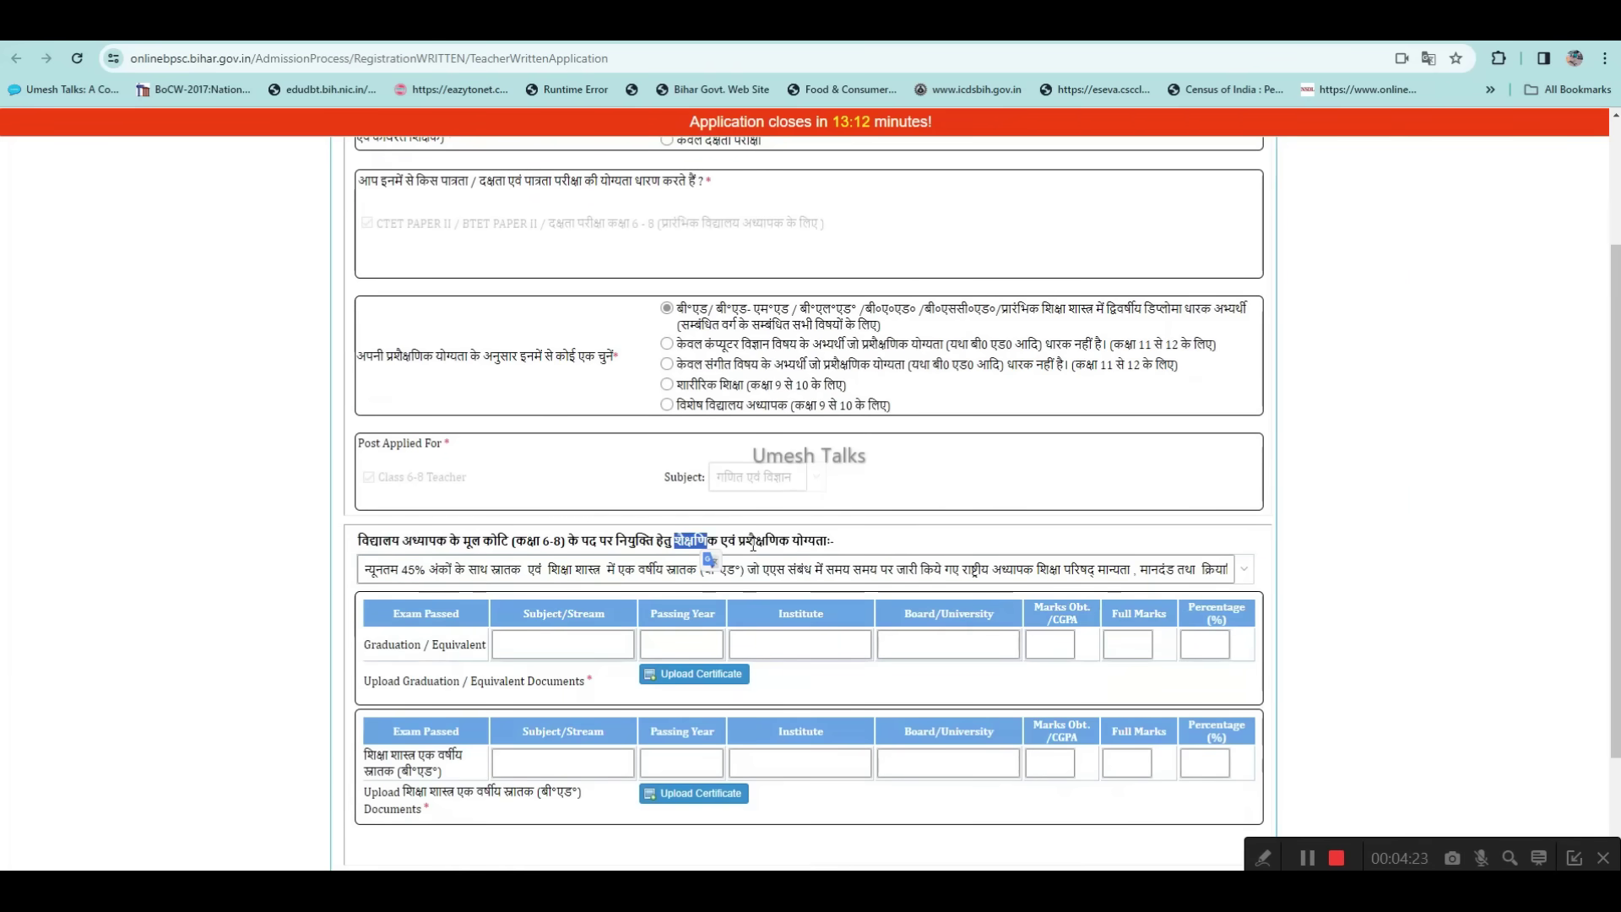
pyautogui.click(1232, 569)
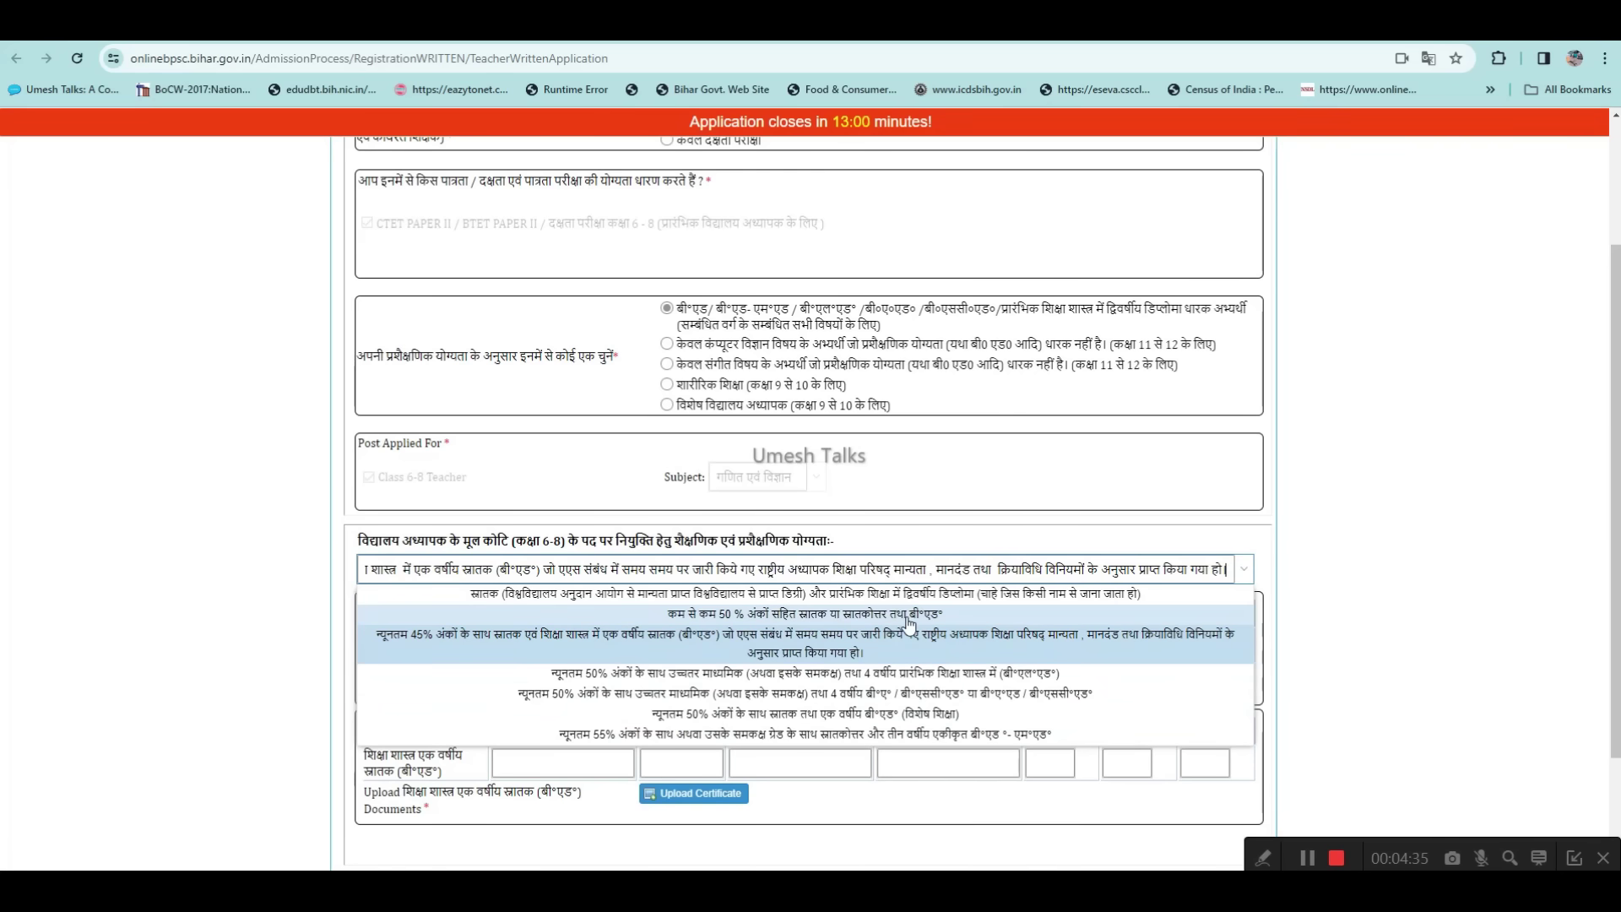
pyautogui.click(854, 620)
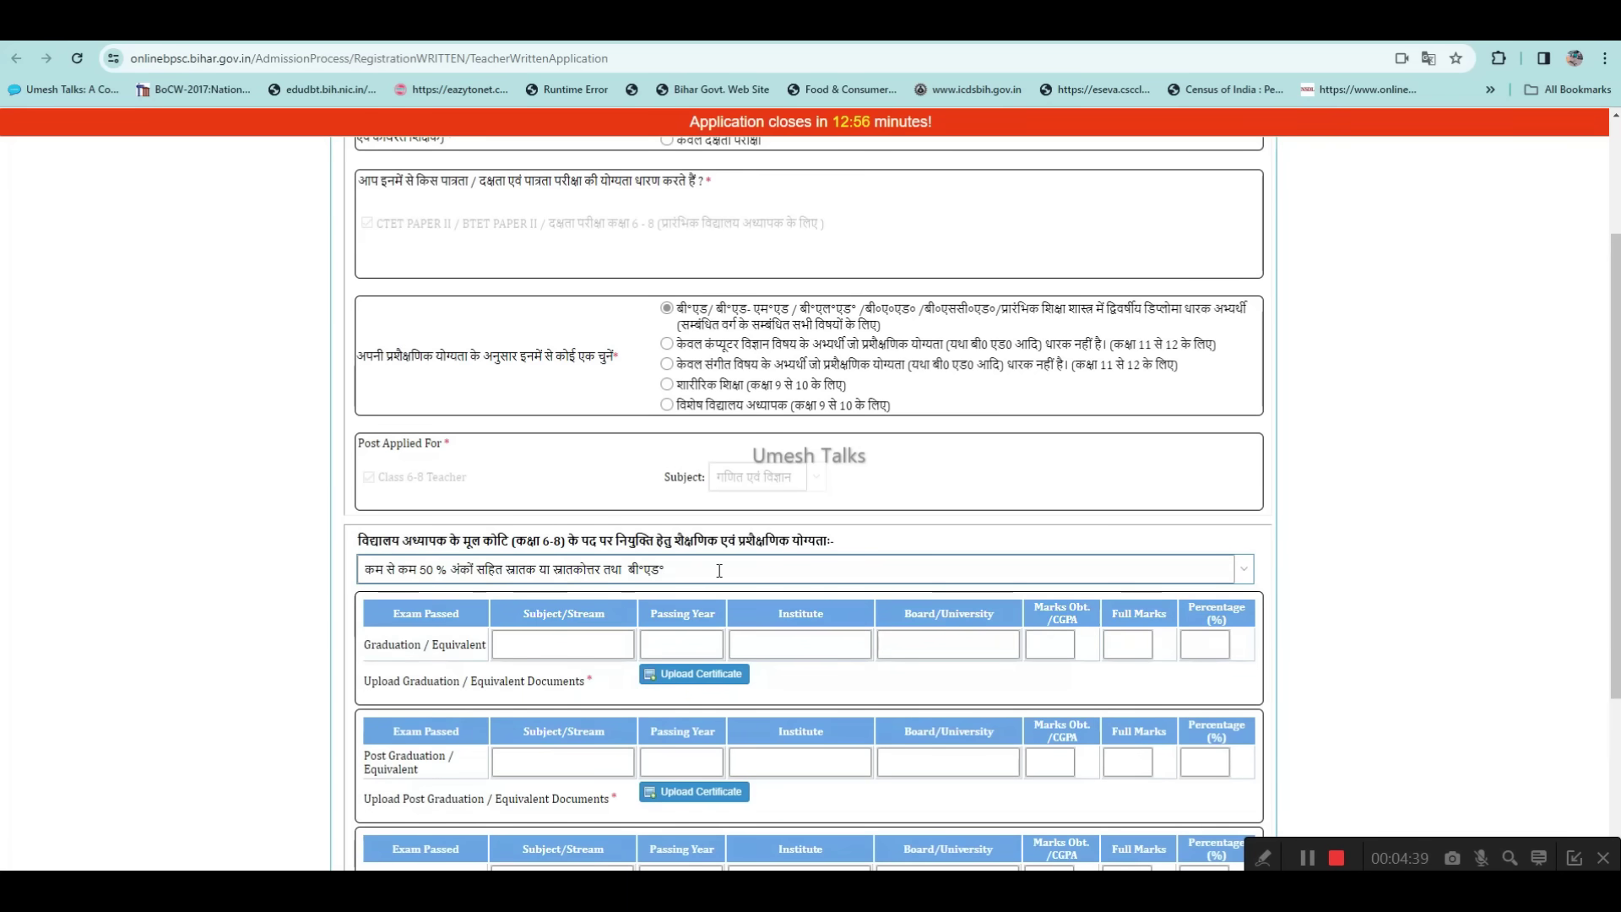
# - Upload a certificate file from the Desktop folder as the Graduation / Equivalent document
pyautogui.scroll(-1, 800, 580)
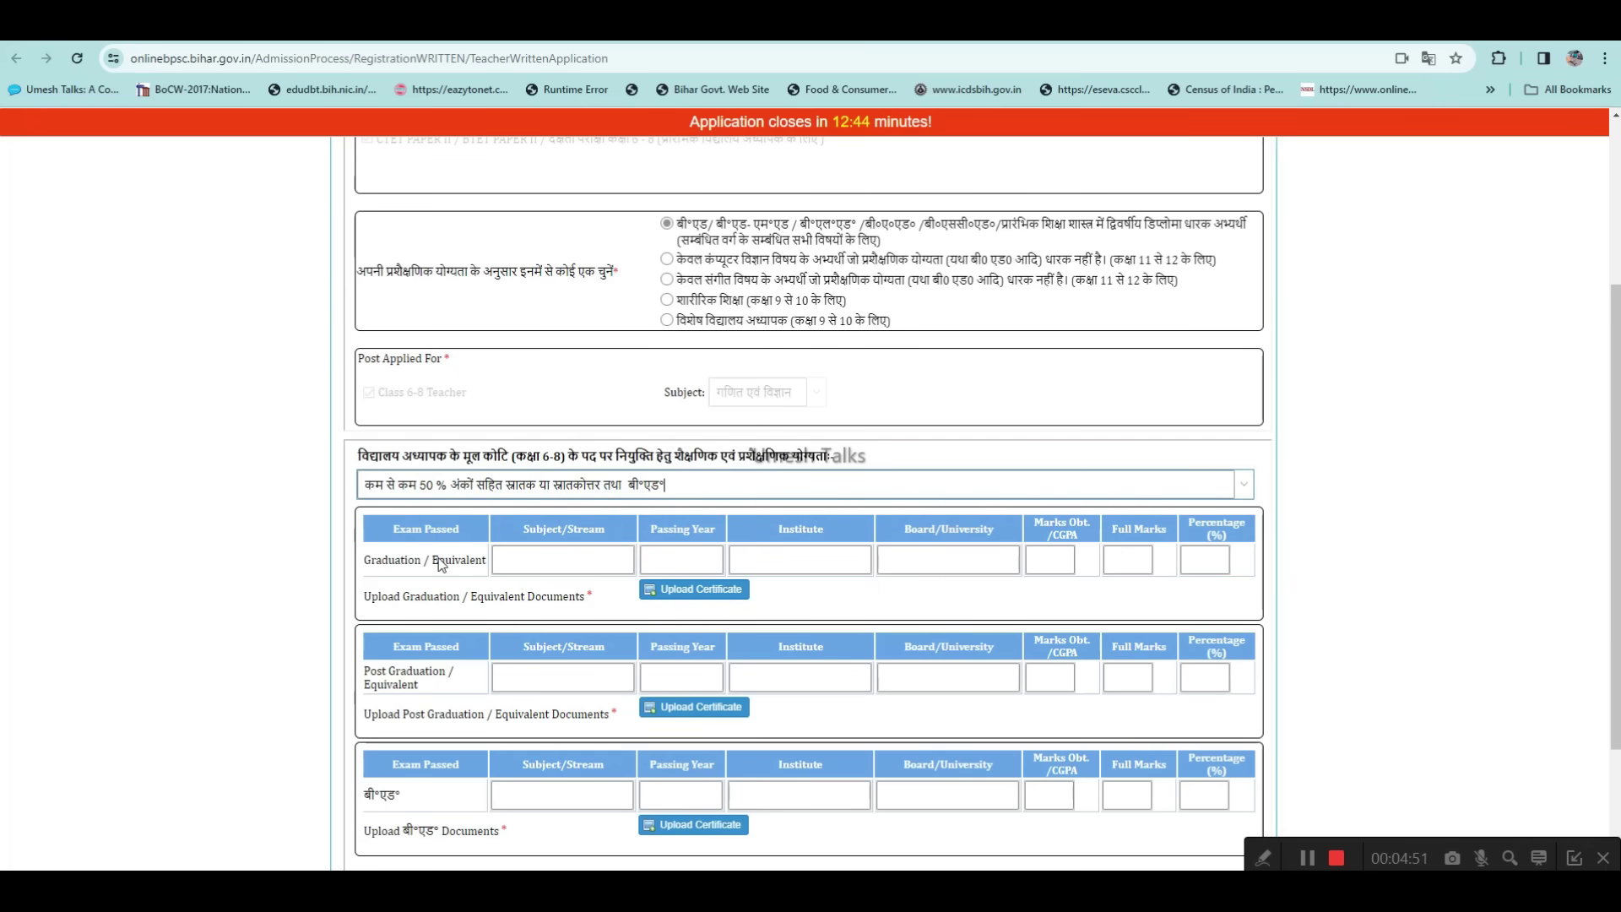
pyautogui.moveTo(367, 564); pyautogui.dragTo(421, 567)
pyautogui.click(567, 562)
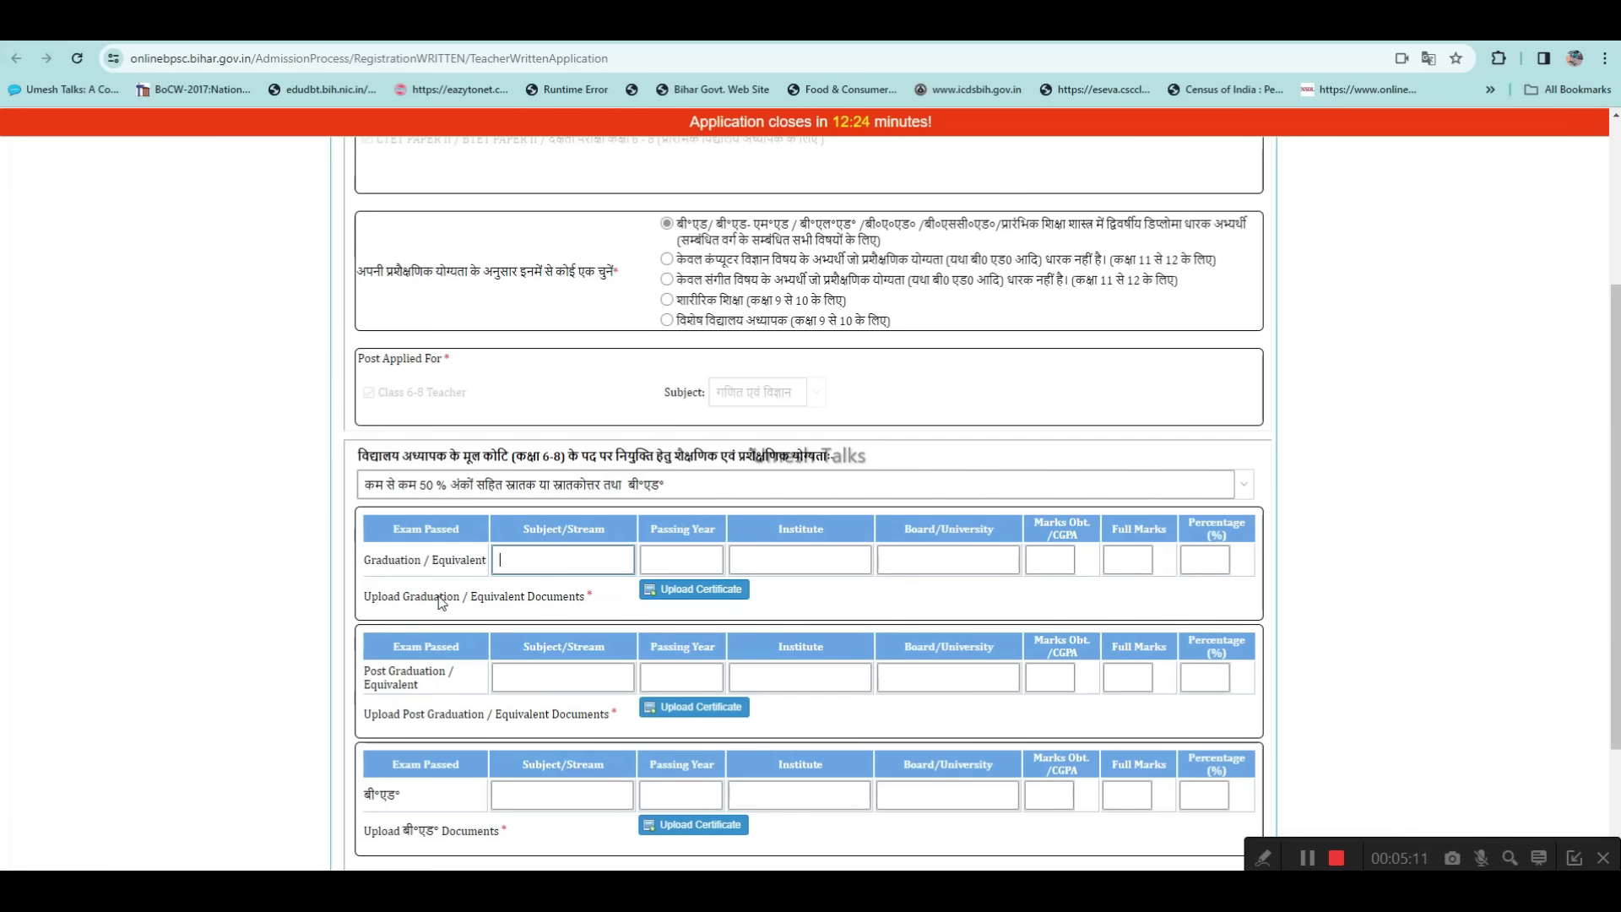
pyautogui.click(696, 595)
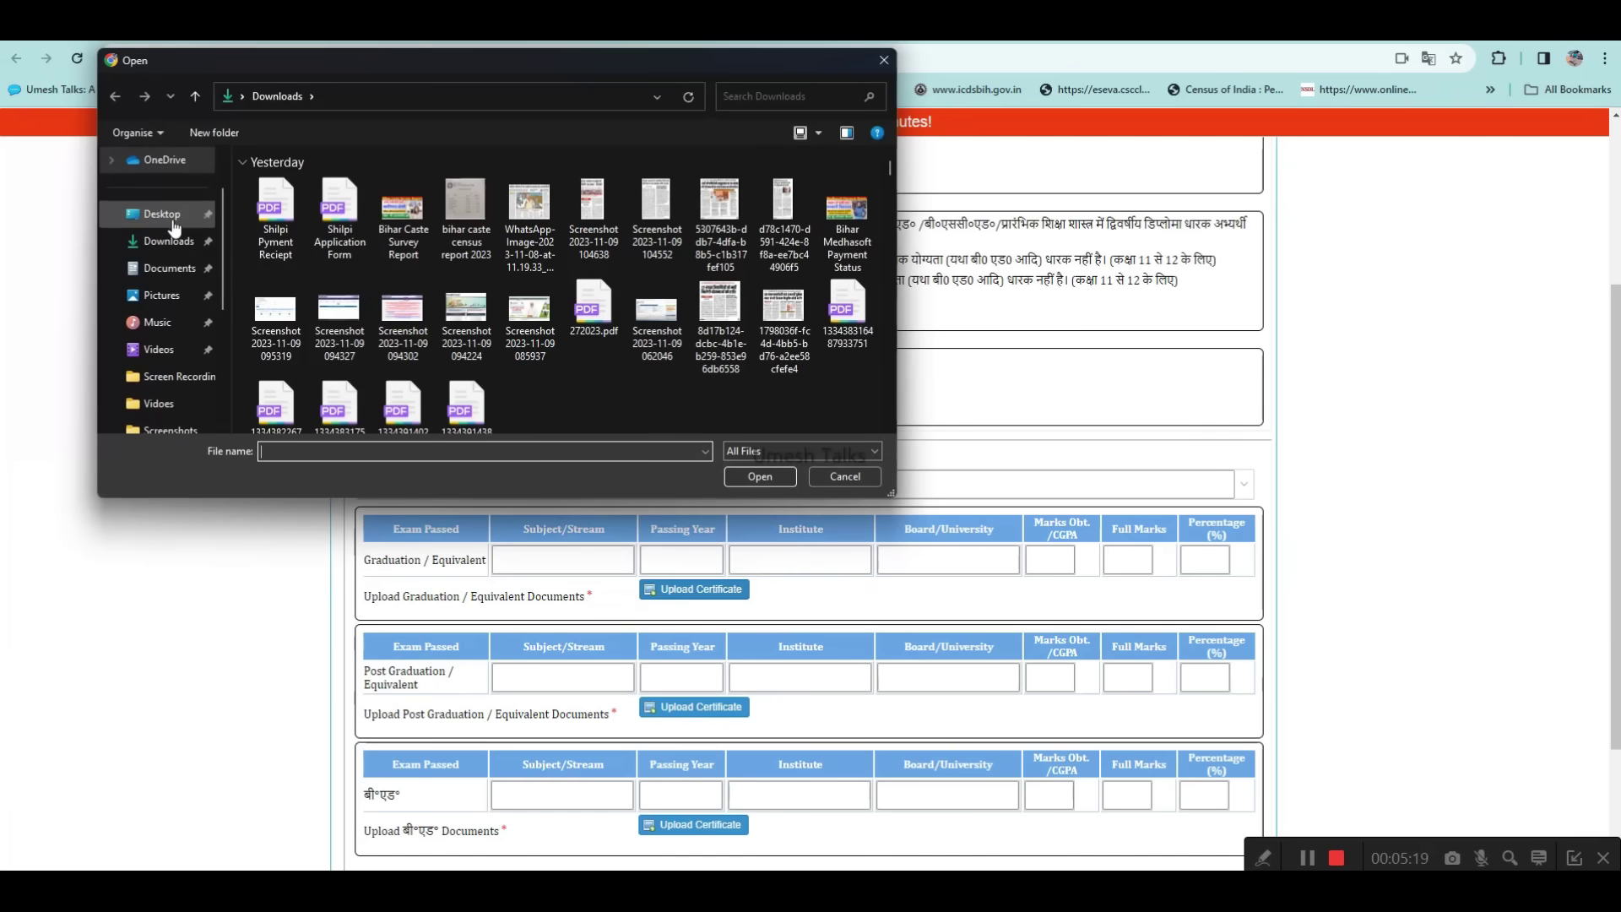
pyautogui.click(173, 221)
pyautogui.doubleClick(294, 210)
pyautogui.doubleClick(298, 216)
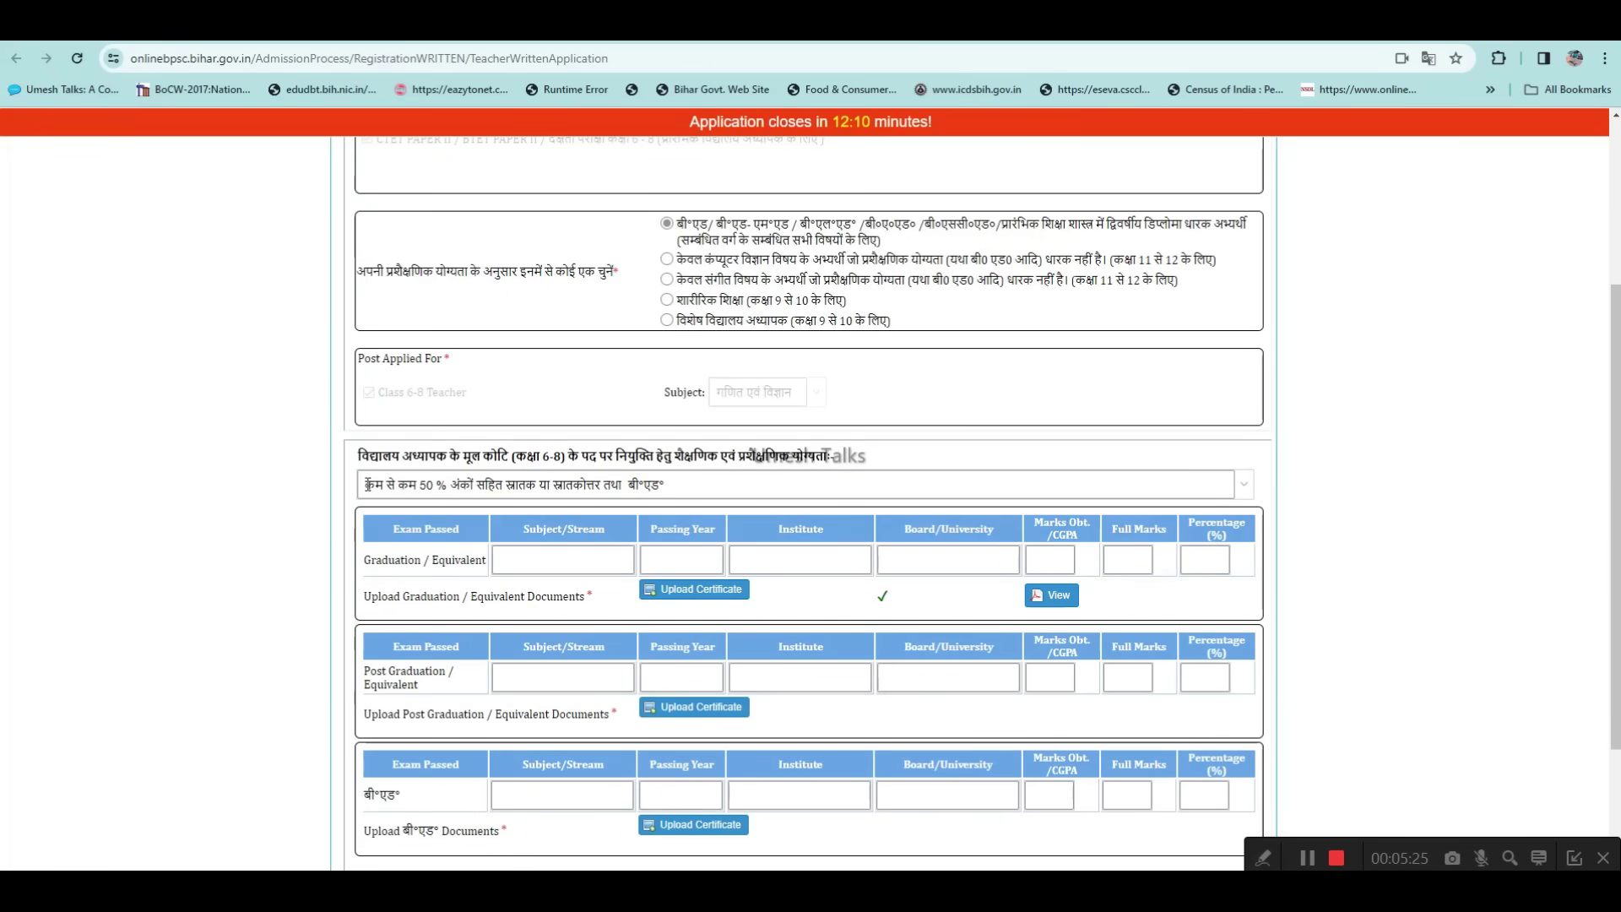
# - Review the chosen Class 6-8 qualification and the other options in its list without changing the selection
pyautogui.moveTo(367, 484); pyautogui.dragTo(668, 488)
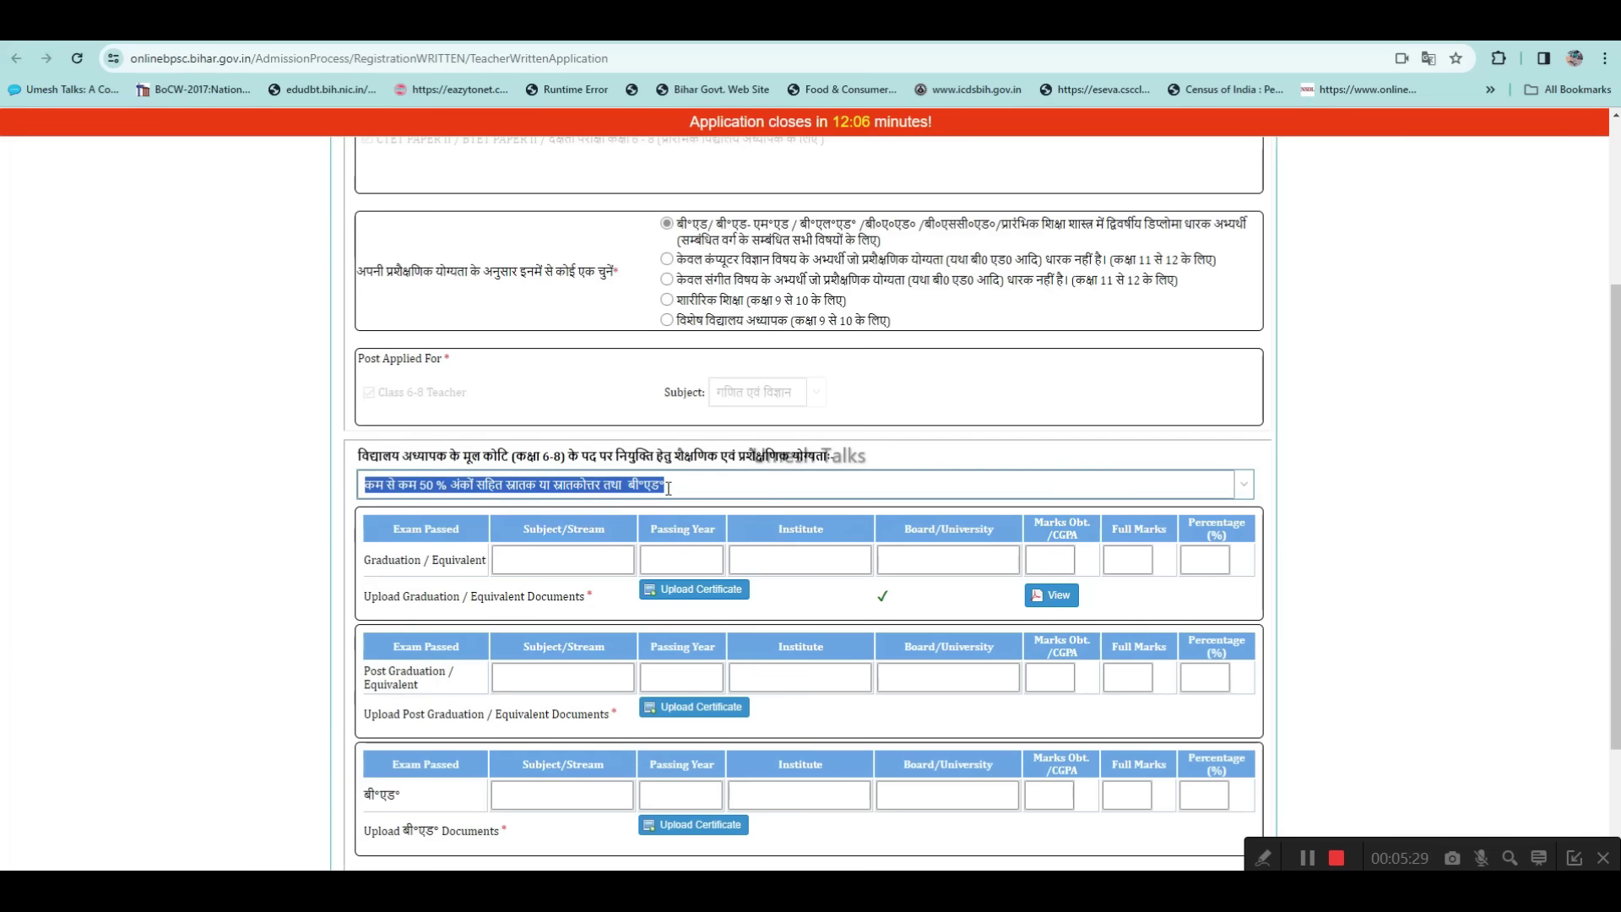
pyautogui.click(944, 406)
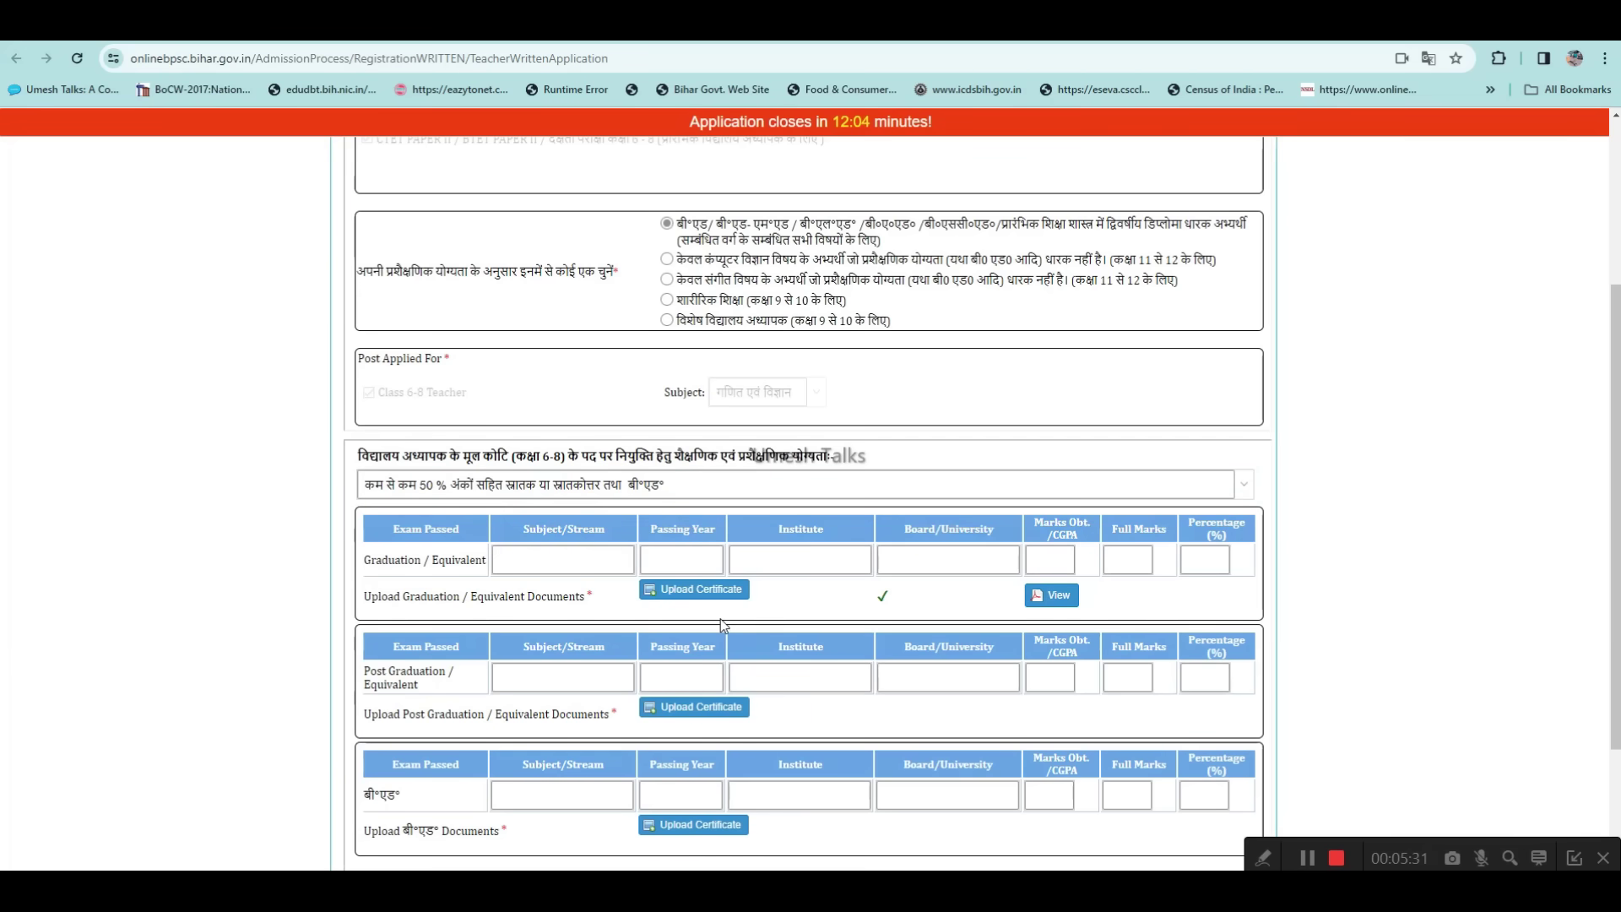
pyautogui.scroll(-1, 722, 625)
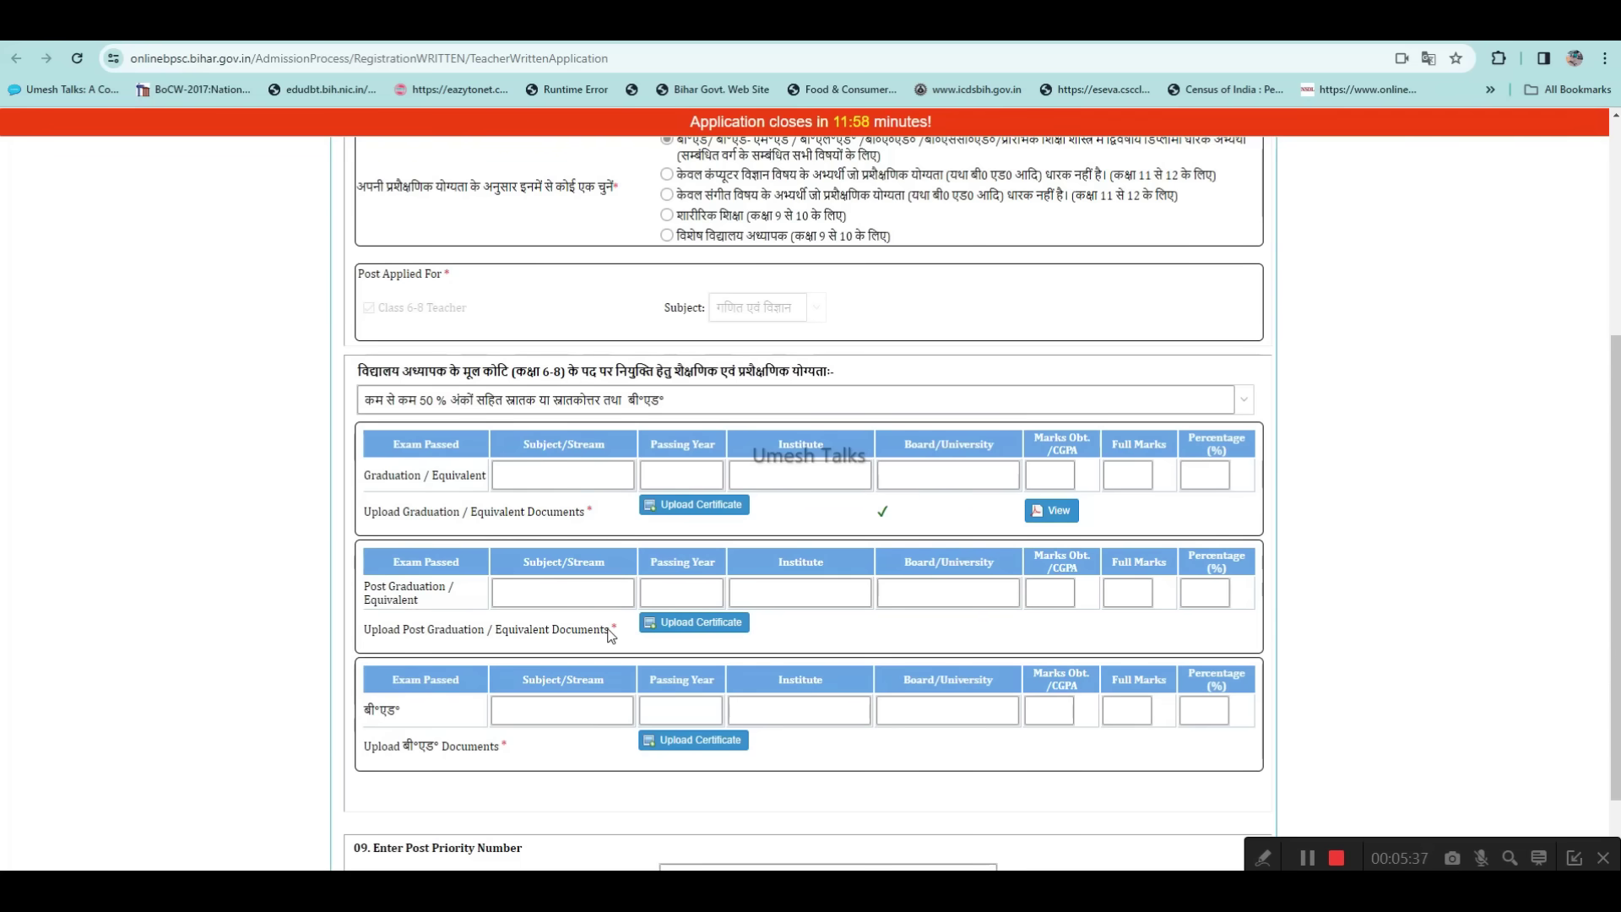
pyautogui.click(1247, 409)
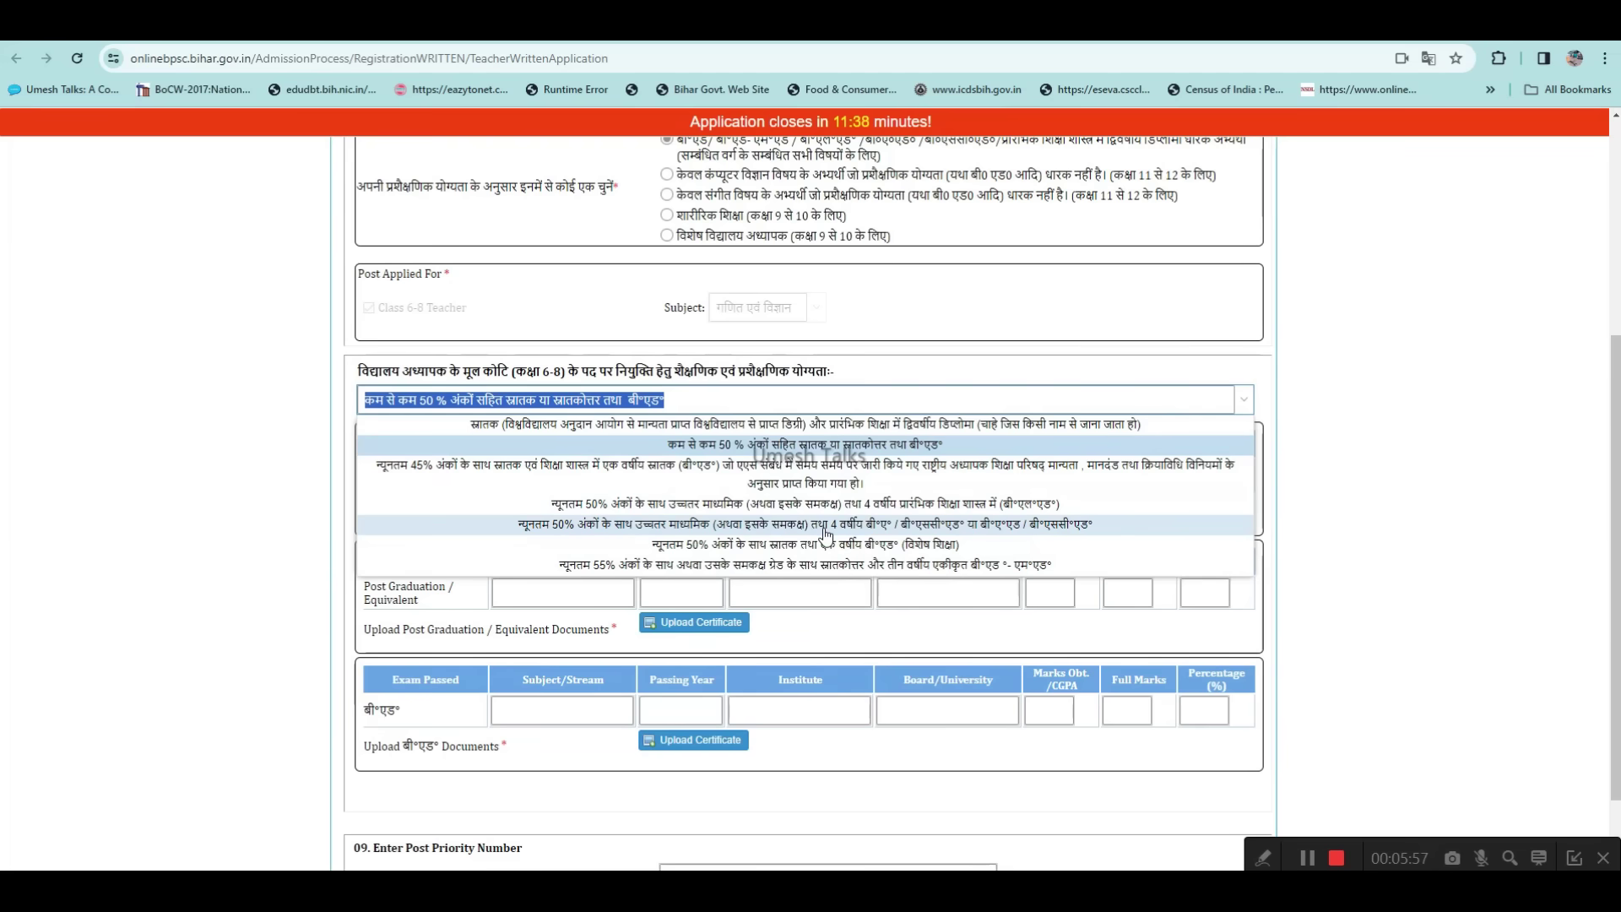
pyautogui.click(967, 337)
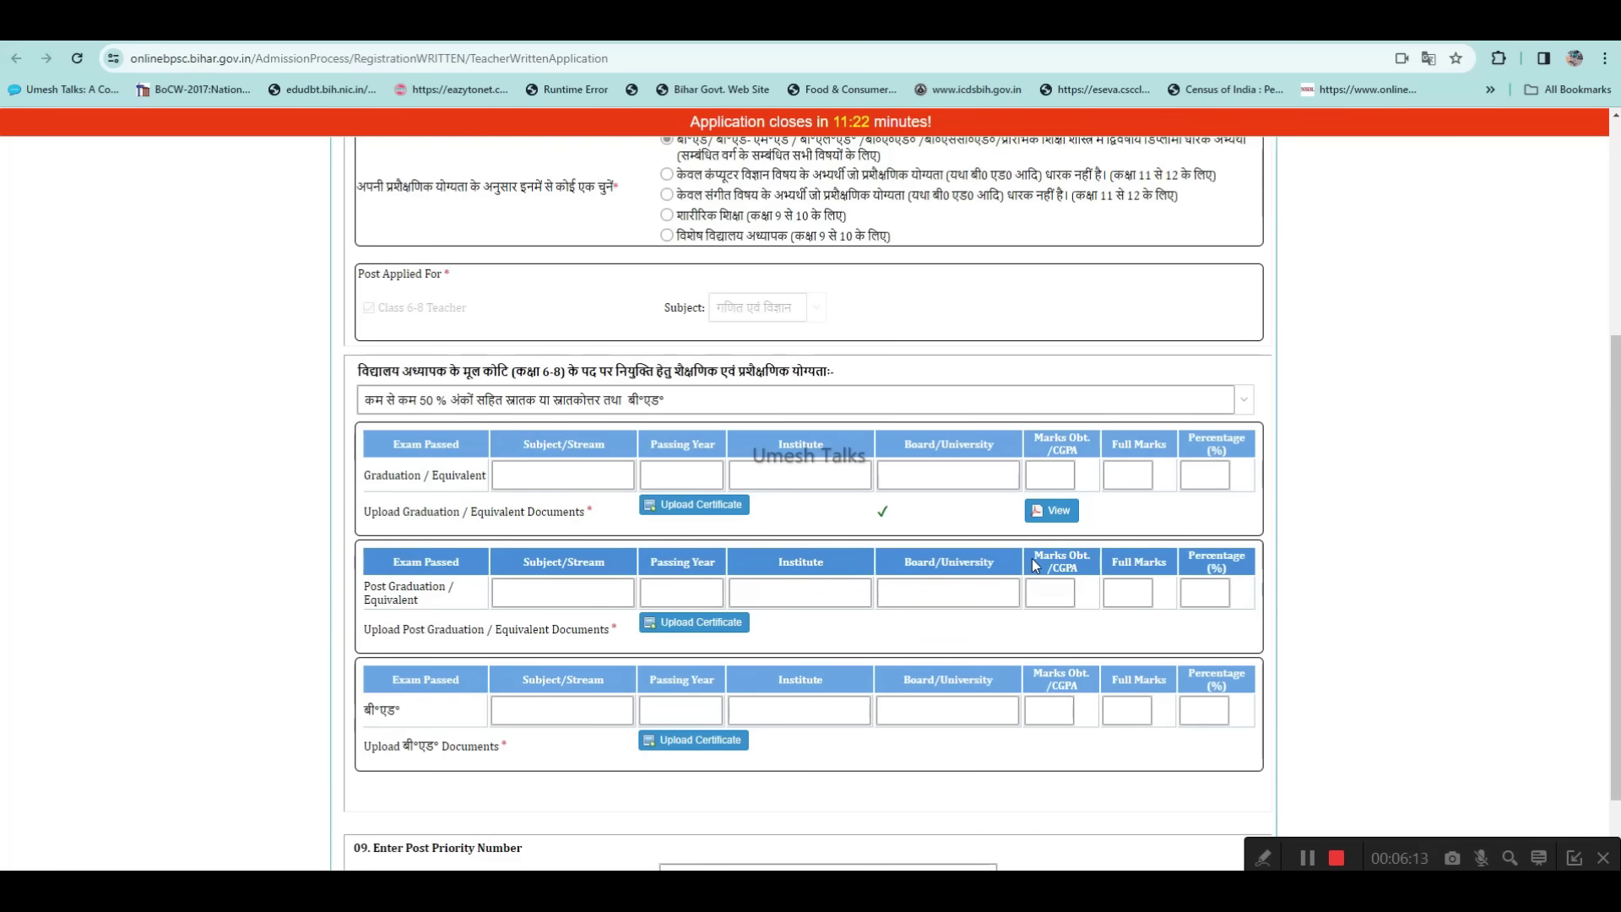
# - Enter 500 marks obtained and 800 full marks for Post Graduation, and upload the Post Graduation / Equivalent certificate
pyautogui.click(1118, 601)
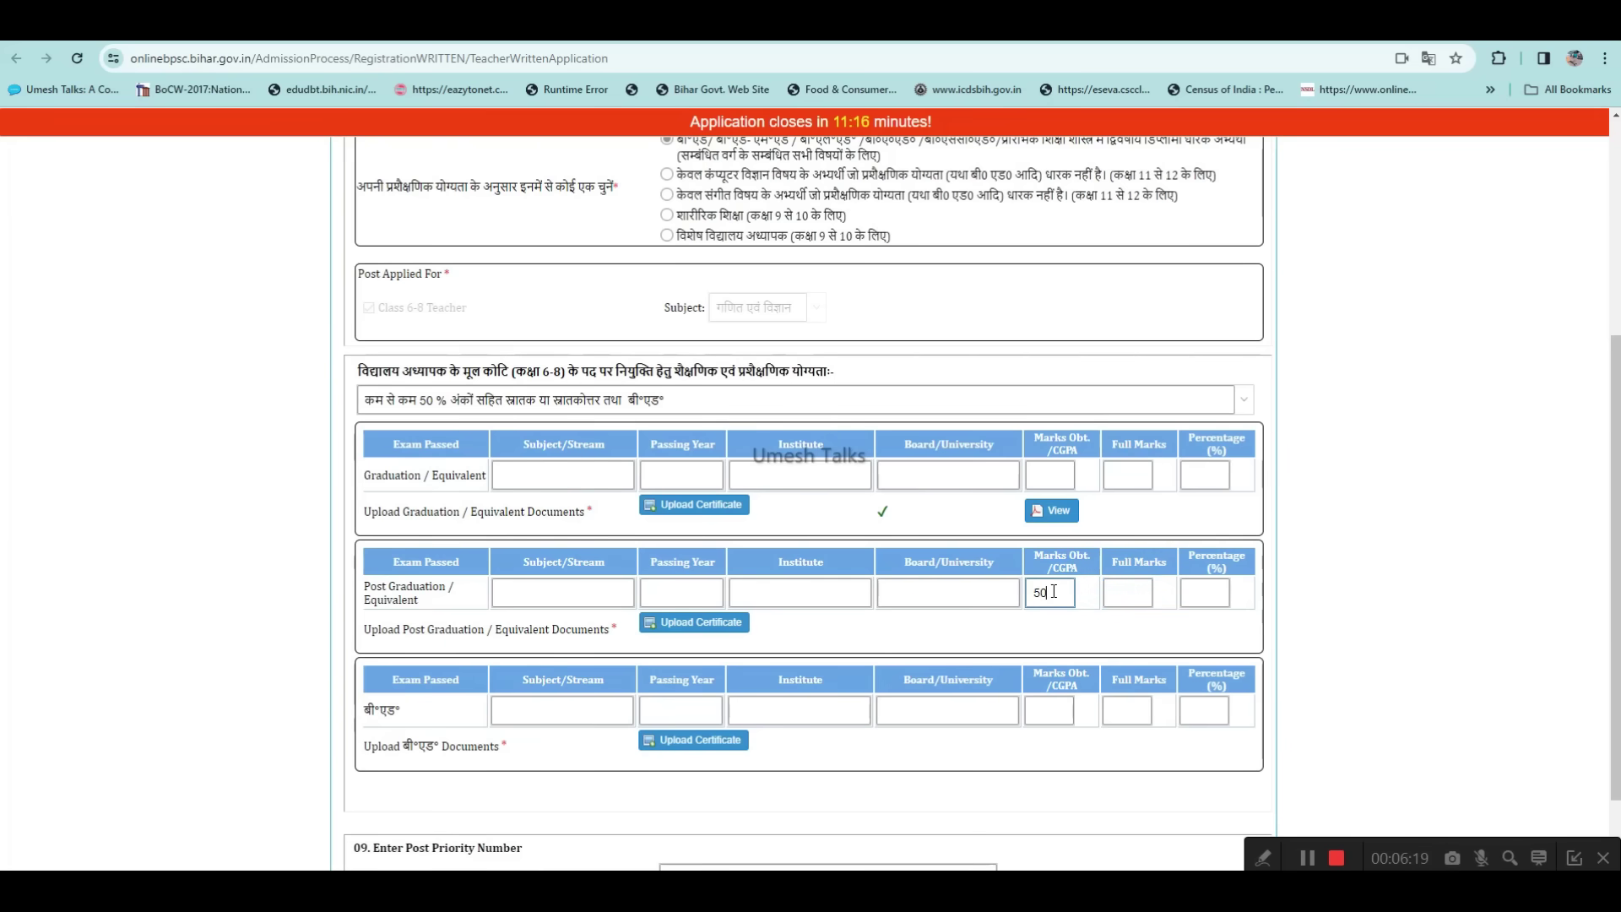
pyautogui.click(1133, 595)
pyautogui.click(1104, 627)
pyautogui.scroll(-1, 1226, 629)
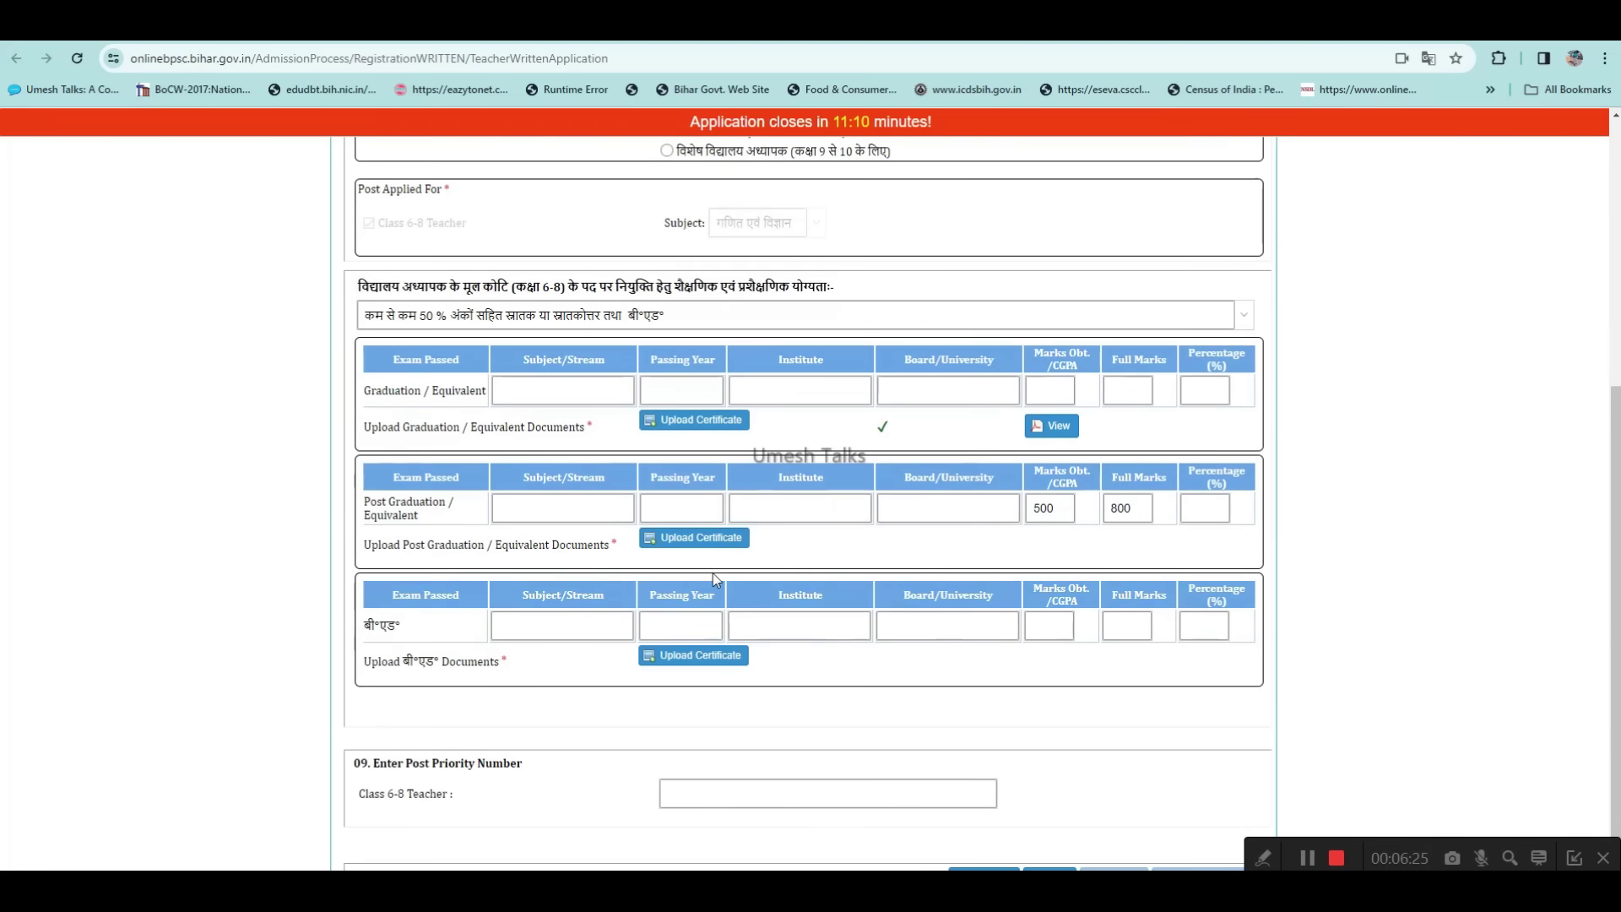
pyautogui.click(706, 540)
pyautogui.doubleClick(295, 240)
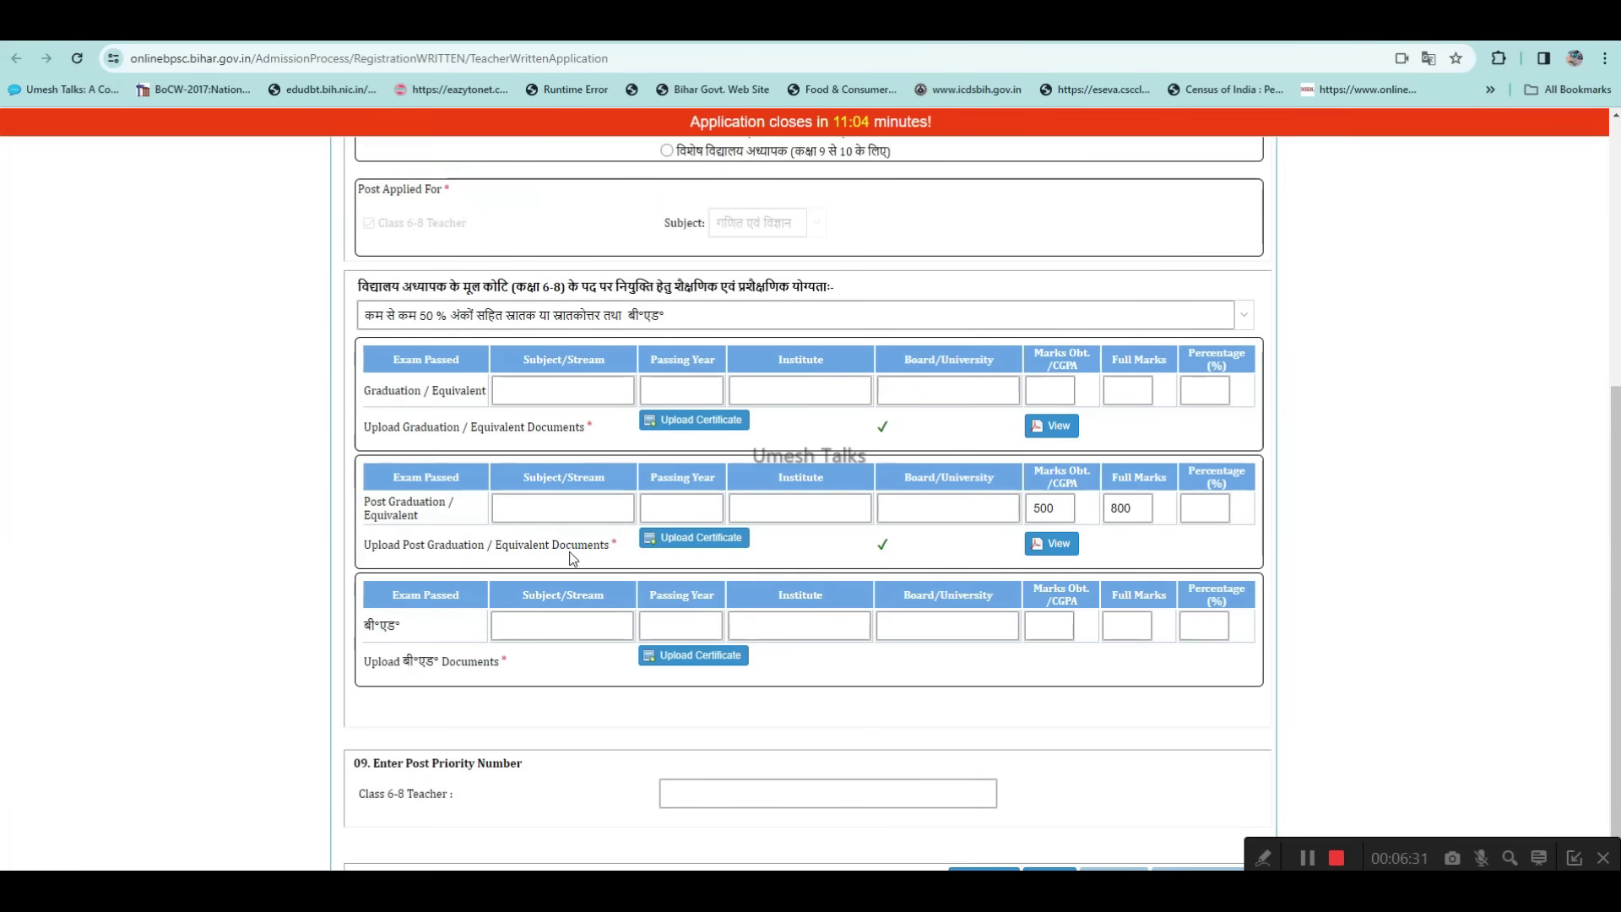
# - Upload the certificate file for the B.Ed (बी०एड०) qualification, leaving its marks and percentage fields empty
pyautogui.scroll(-1, 707, 581)
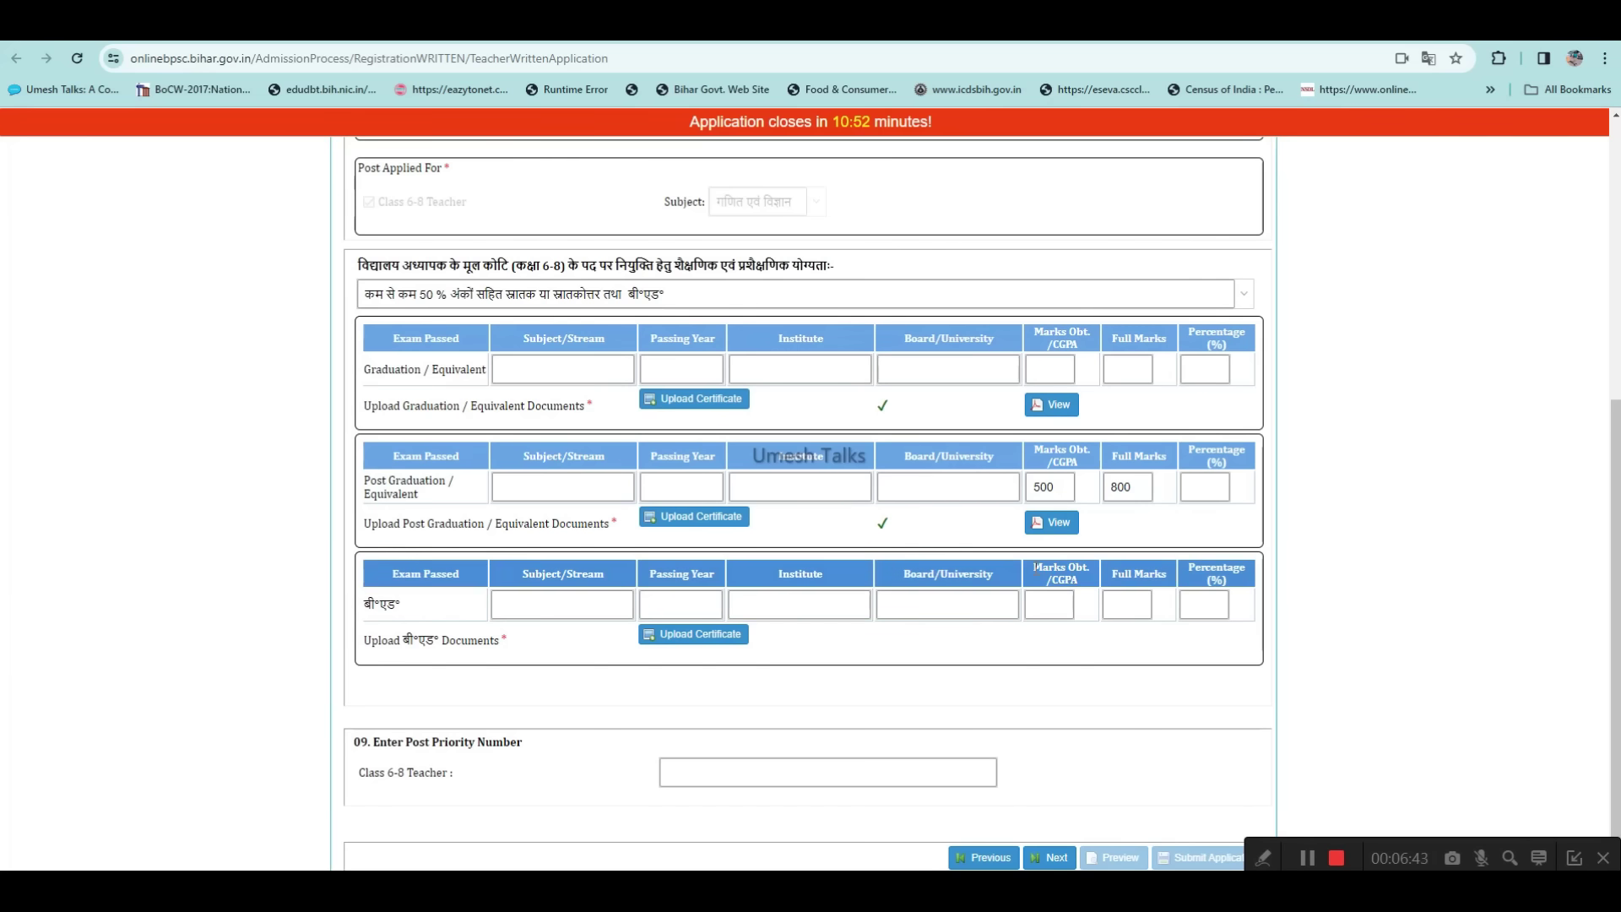
pyautogui.moveTo(1034, 567); pyautogui.dragTo(1045, 611)
pyautogui.click(1131, 606)
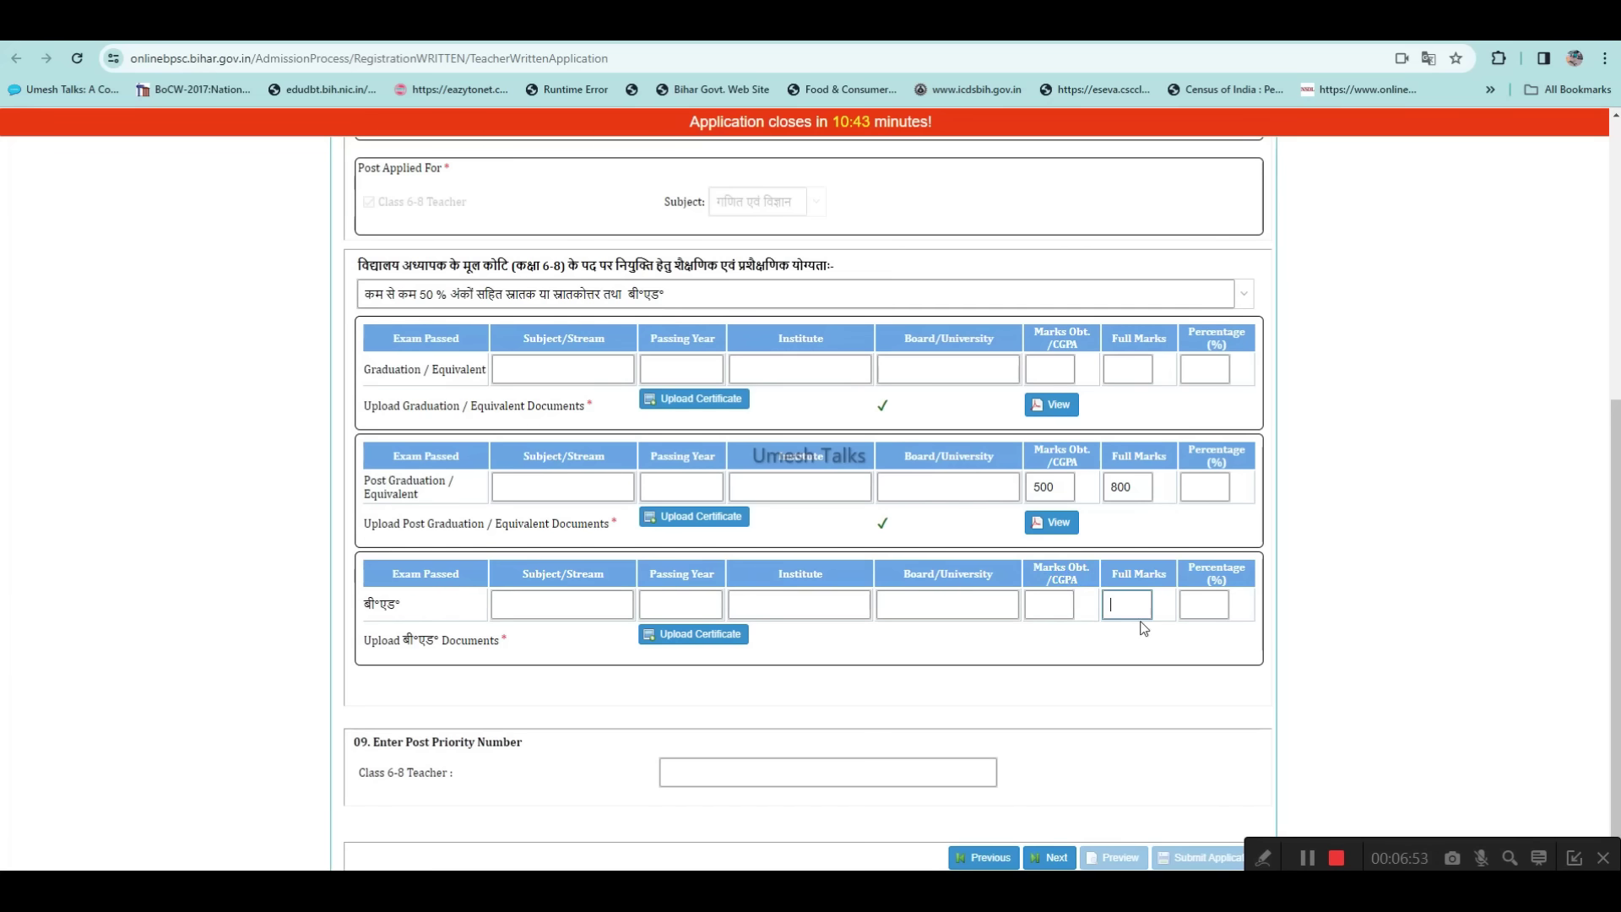
pyautogui.click(1203, 605)
pyautogui.click(700, 635)
pyautogui.click(760, 476)
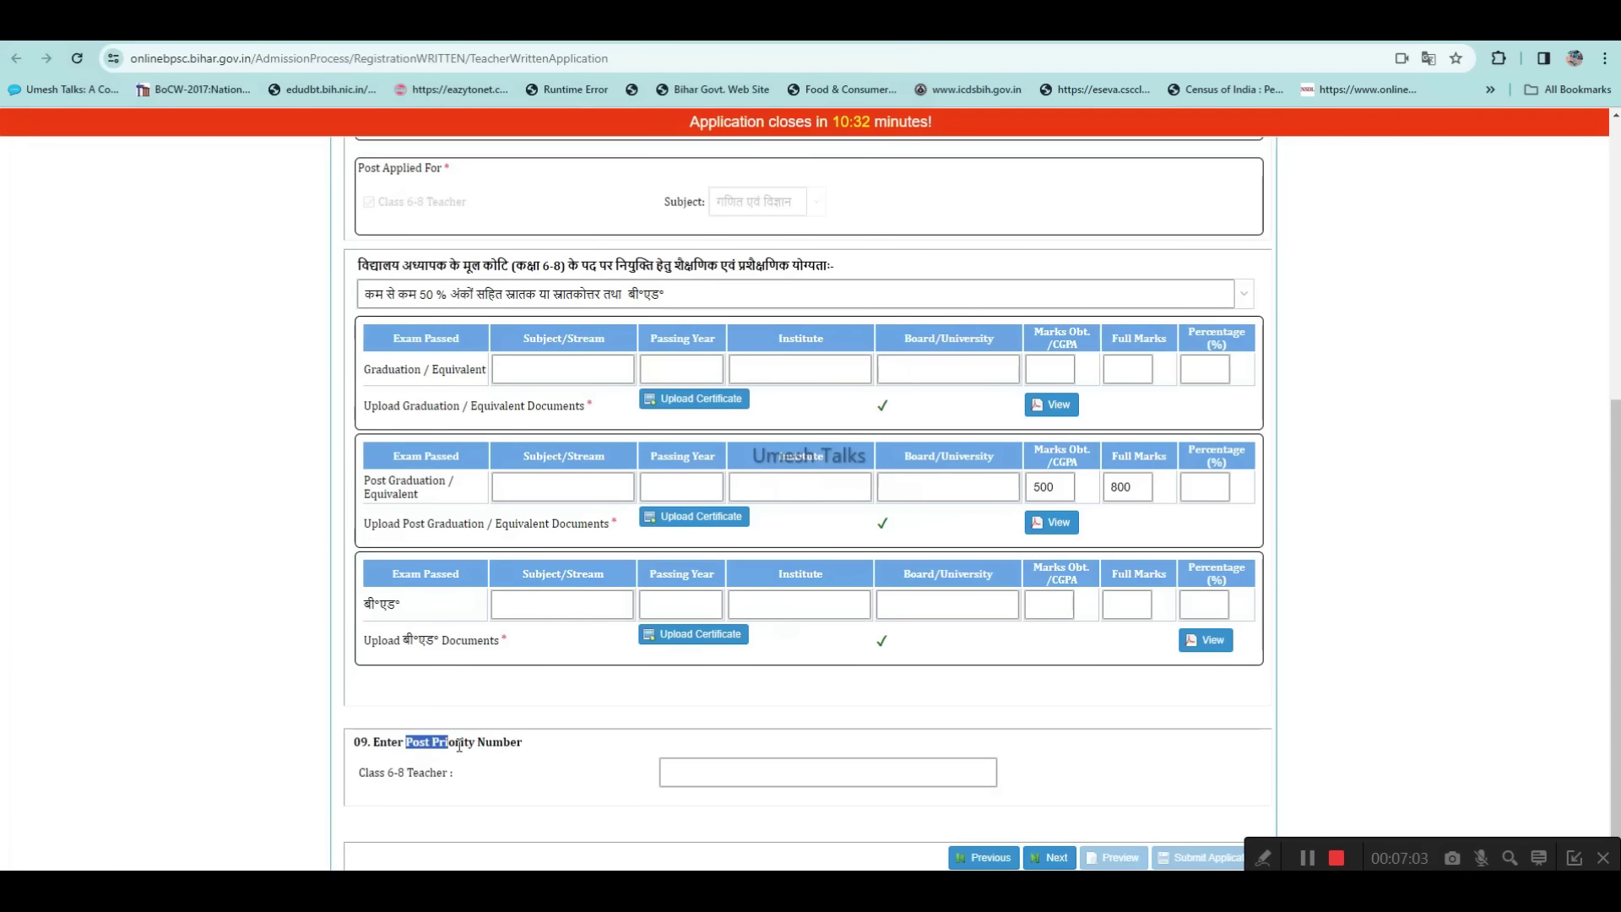
# - Set the post priority number for Class 6-8 Teacher to 1 and proceed to the next page of the application
pyautogui.moveTo(459, 744); pyautogui.dragTo(526, 746)
pyautogui.click(559, 749)
pyautogui.moveTo(365, 774); pyautogui.dragTo(451, 774)
pyautogui.click(470, 775)
pyautogui.click(668, 772)
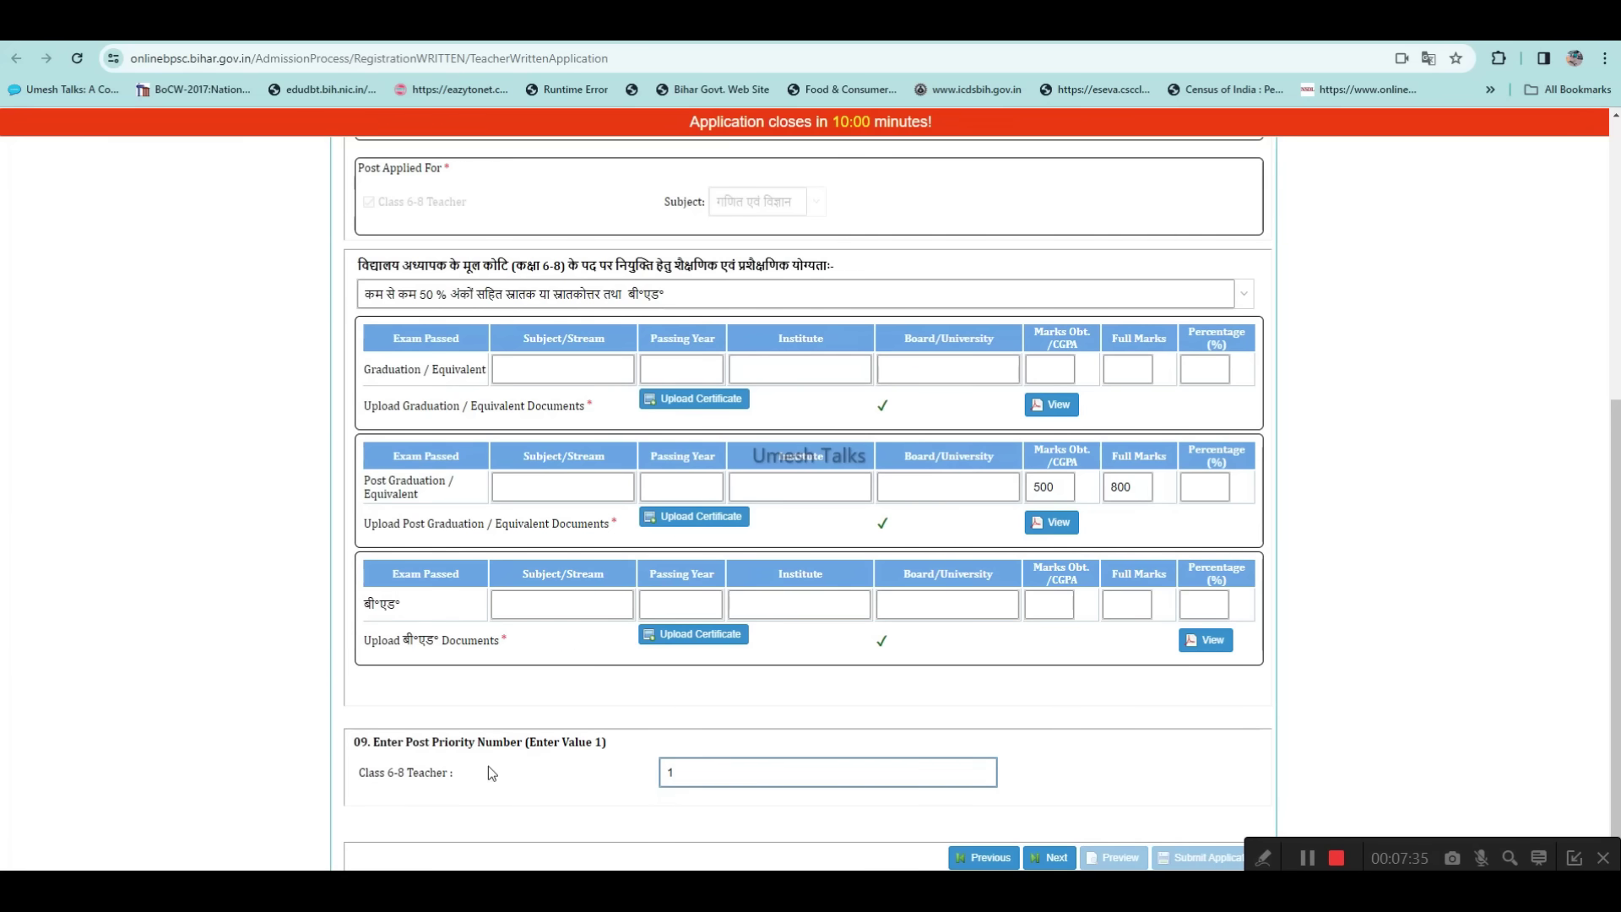
pyautogui.doubleClick(439, 745)
pyautogui.click(629, 772)
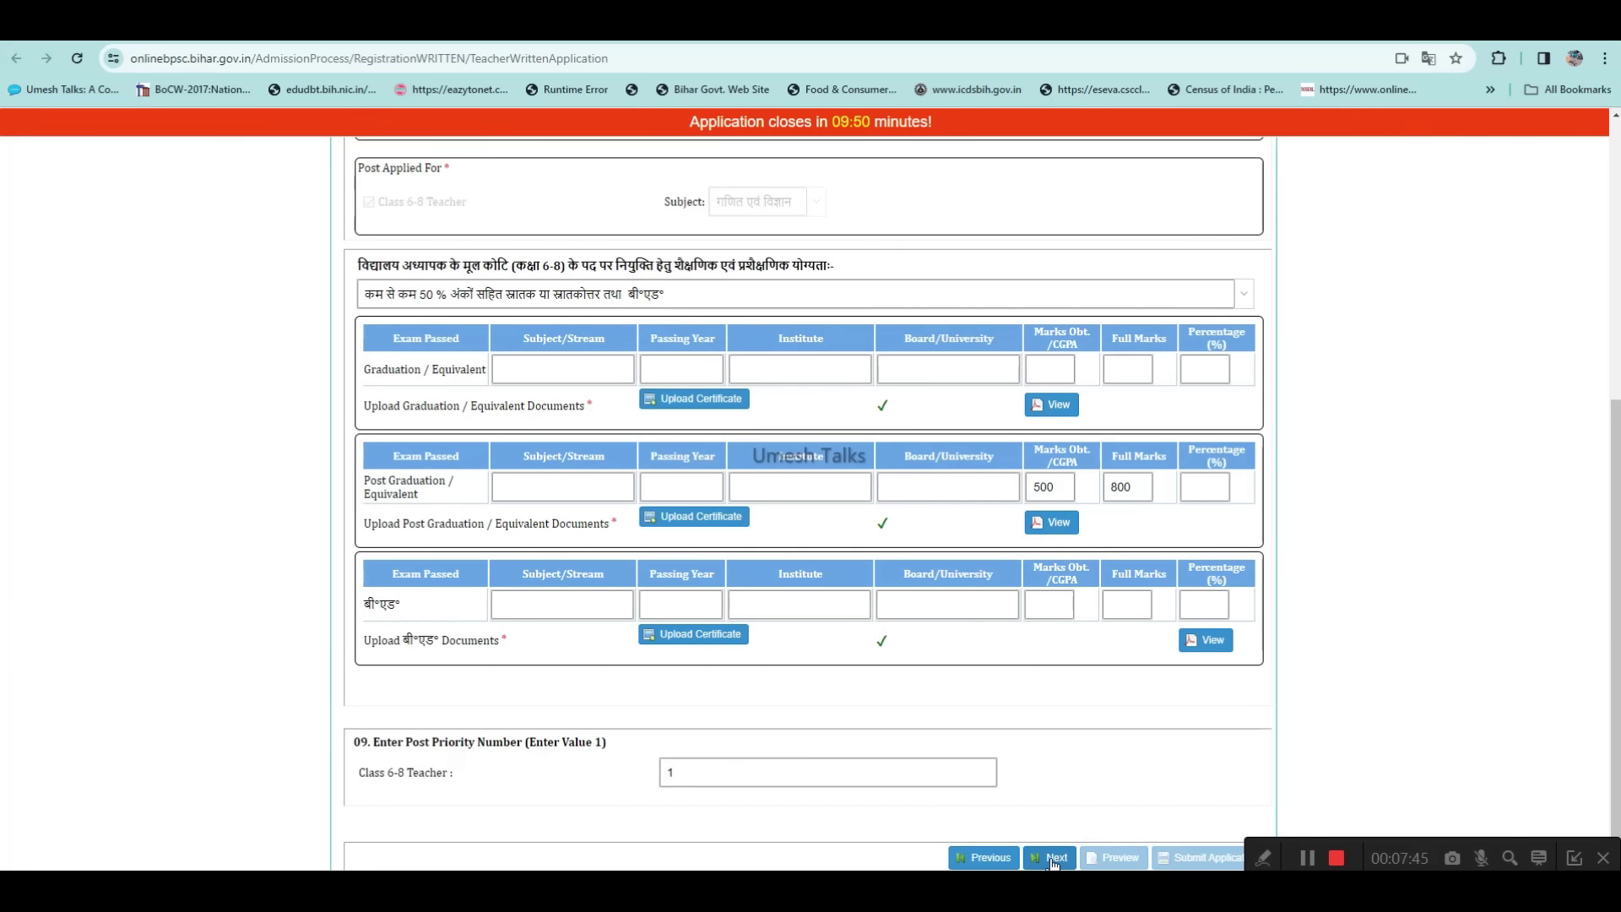
pyautogui.click(1304, 859)
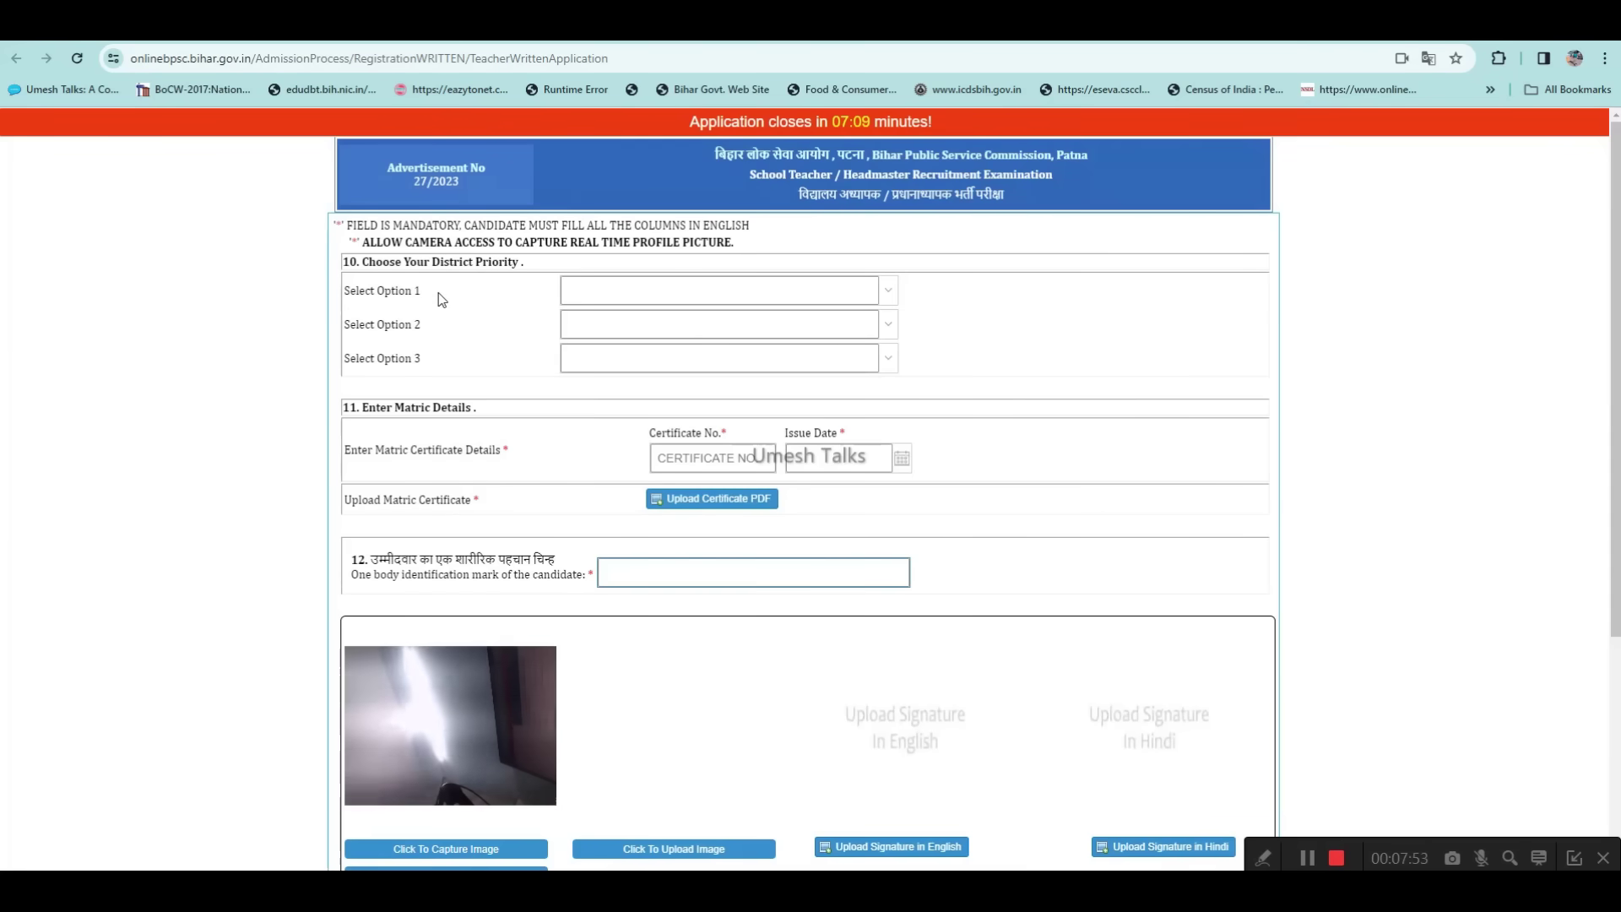
# - Check the district-wise vacancies PDF for Class 6 to 8 on the Bihar Public Service Commission site, and return to the application form
pyautogui.moveTo(436, 265); pyautogui.dragTo(517, 265)
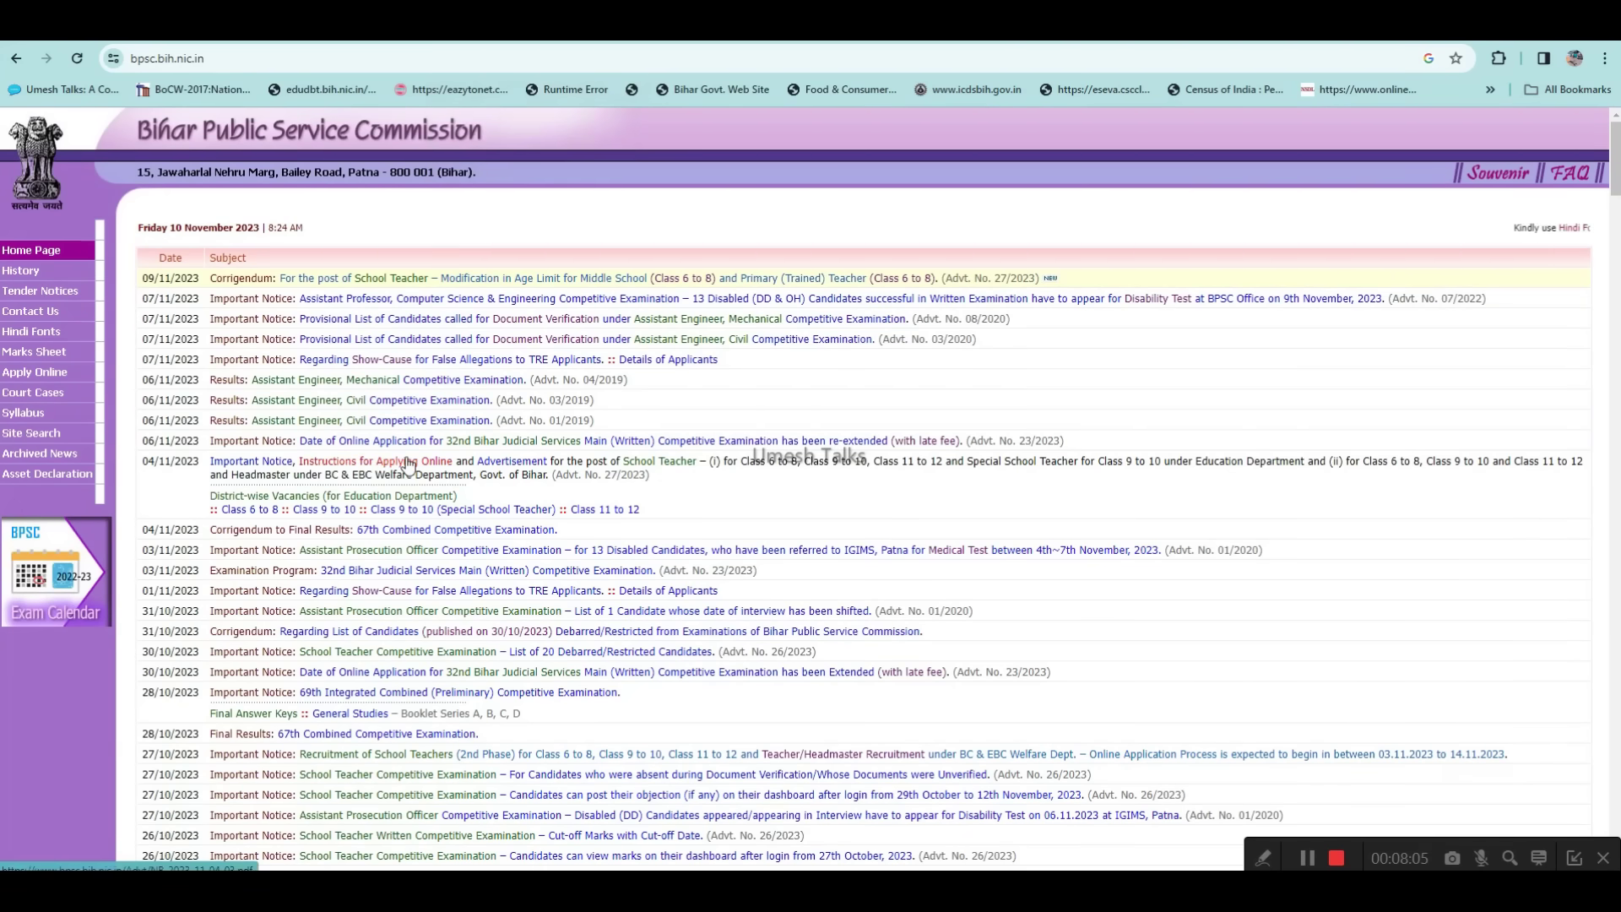
pyautogui.click(259, 513)
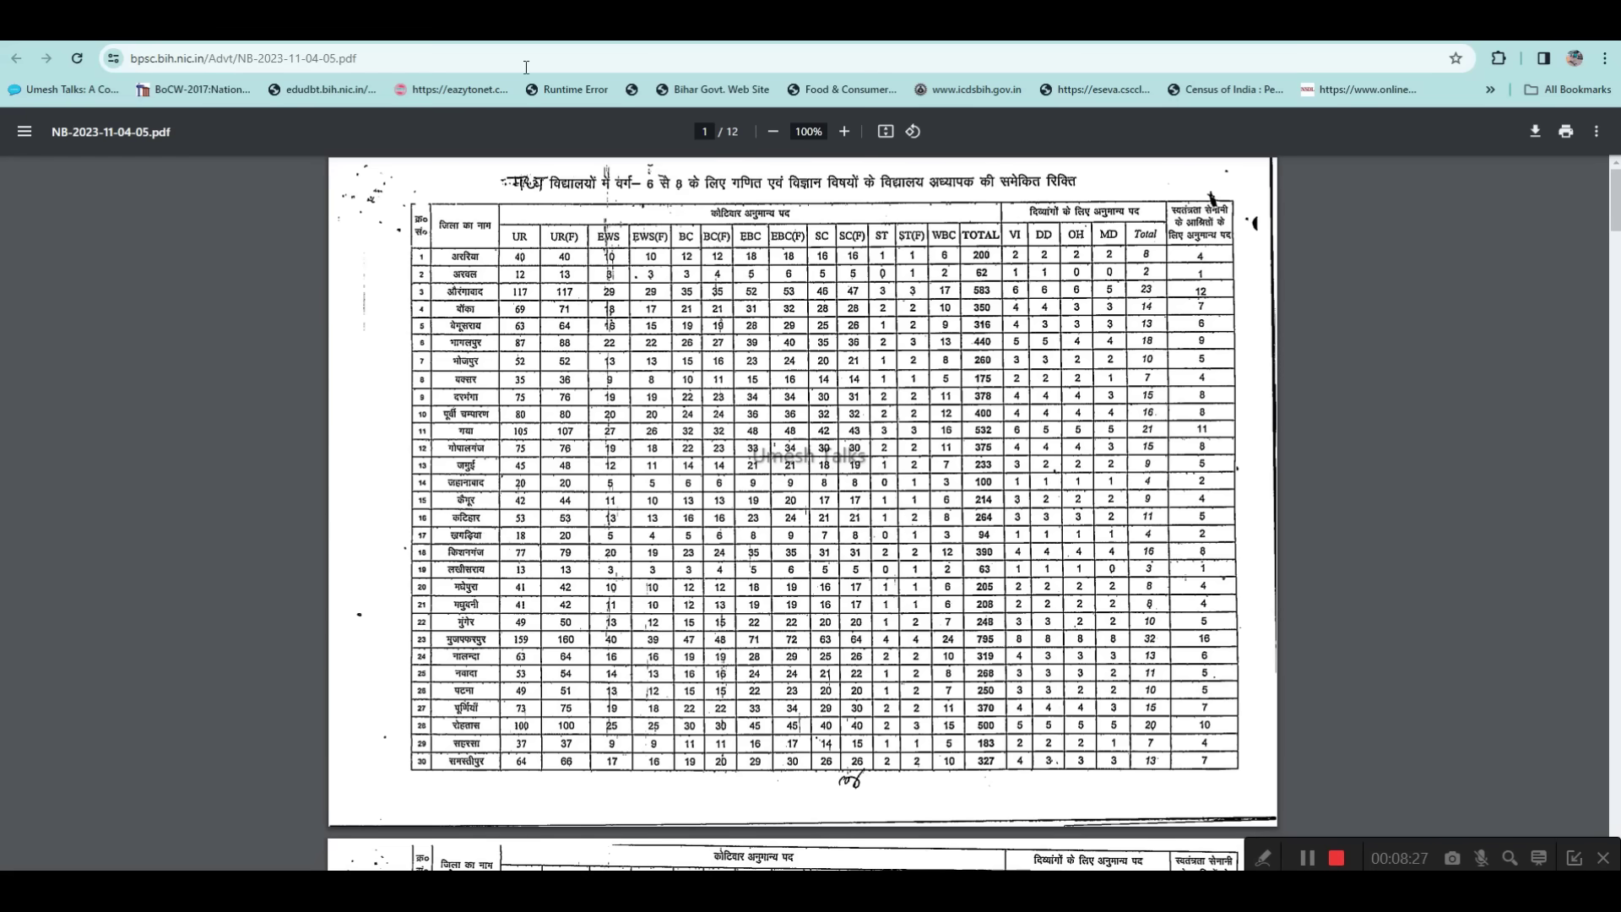
pyautogui.hotkey('alt', 'Left')
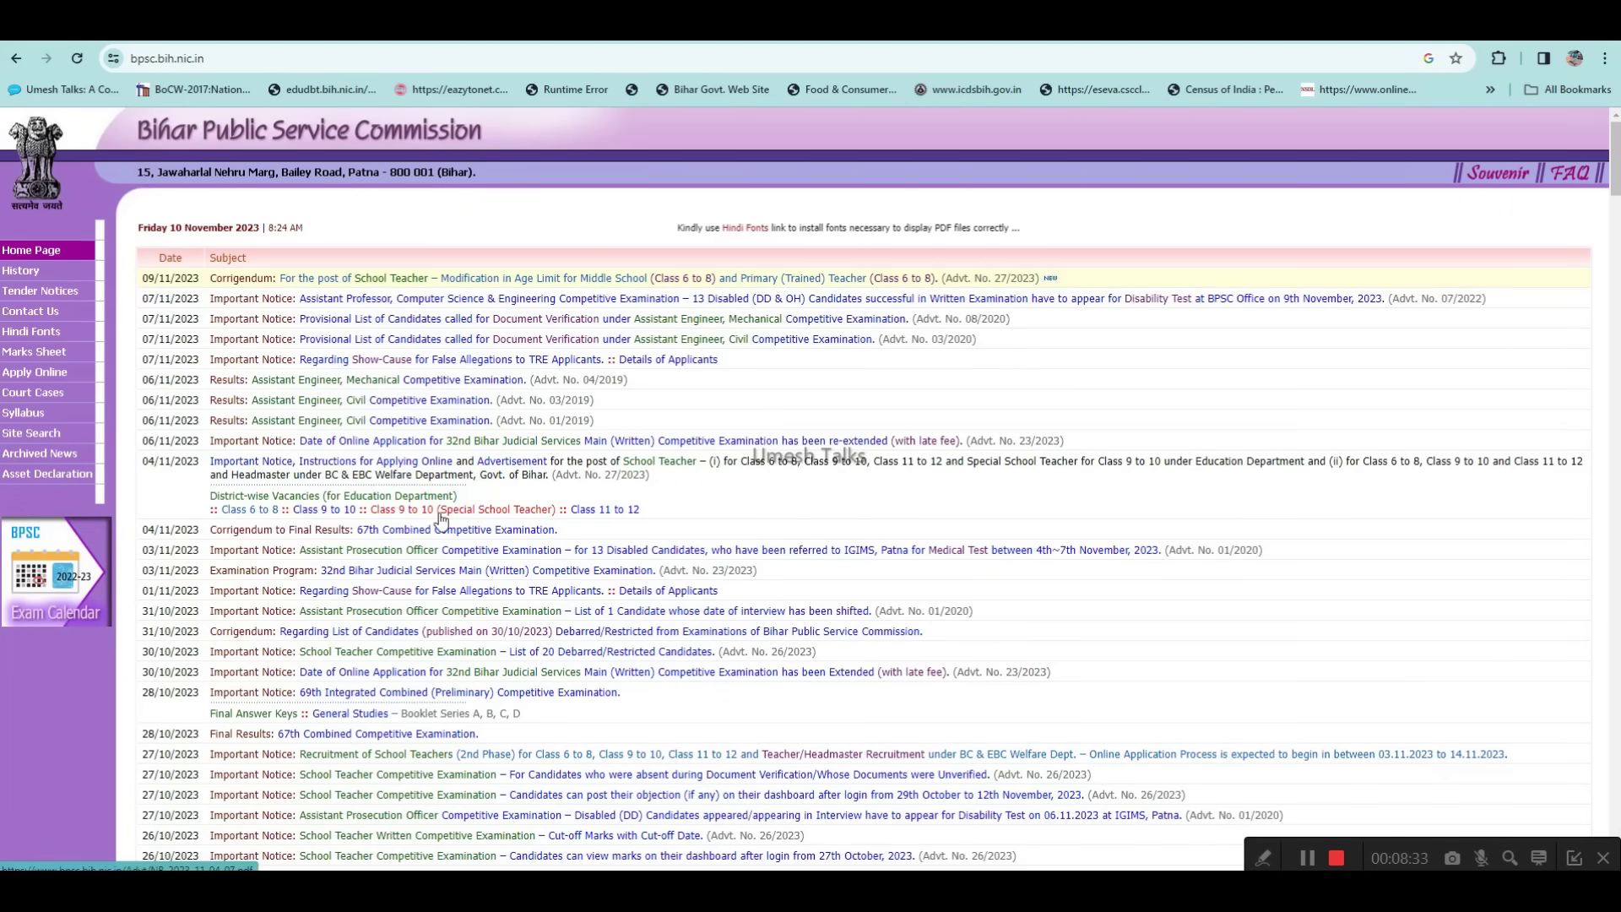
pyautogui.click(598, 512)
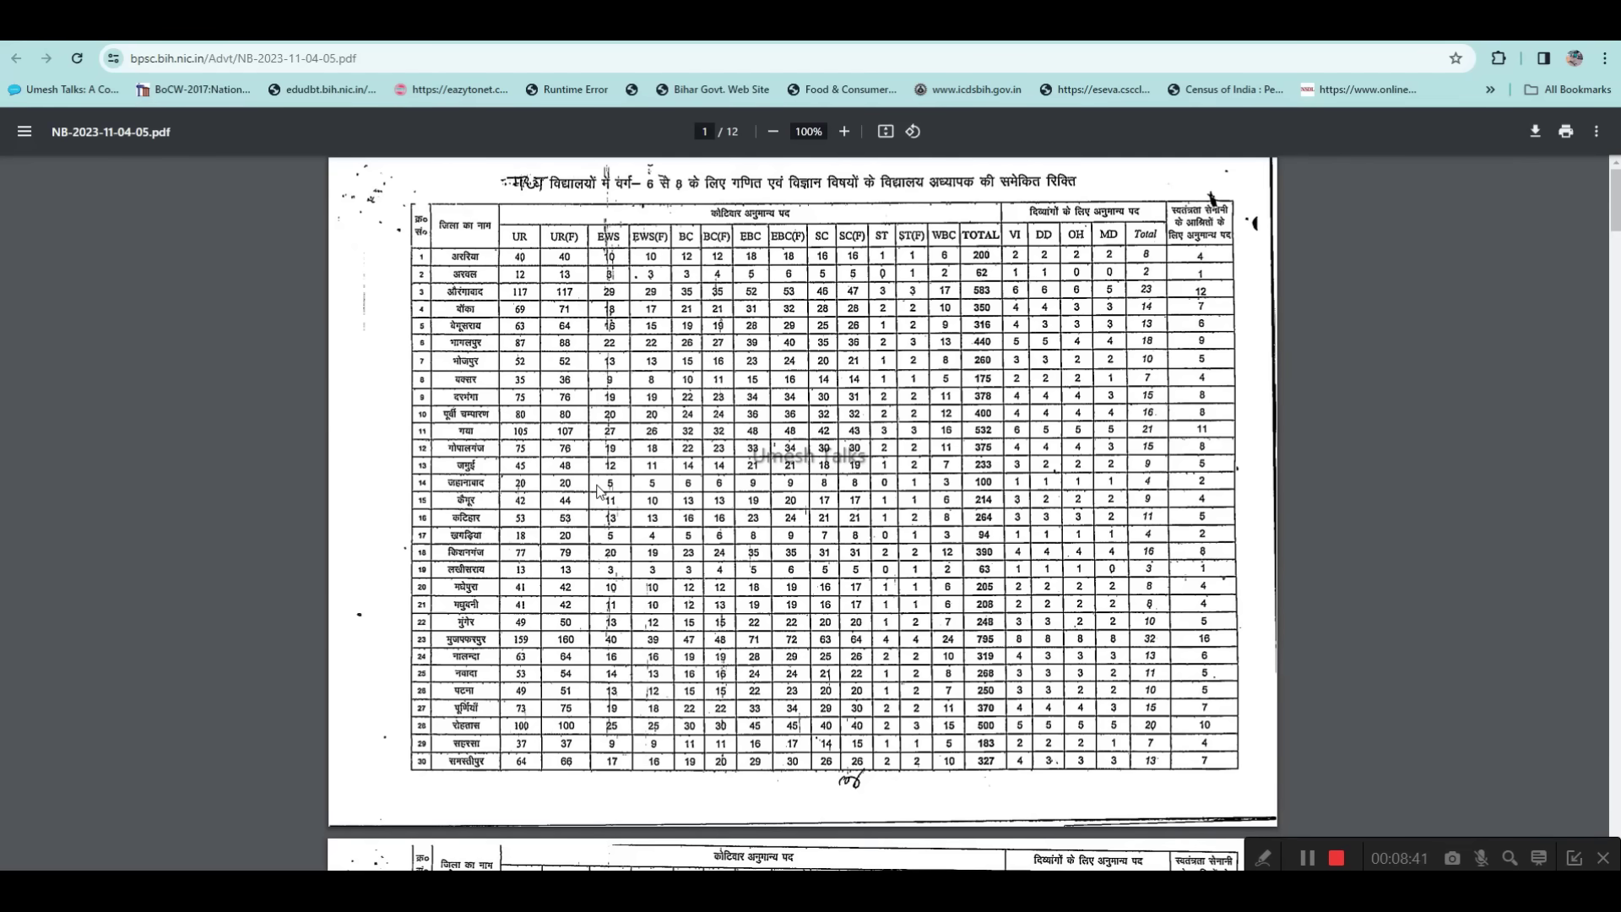
pyautogui.hotkey('ctrl', 'w')
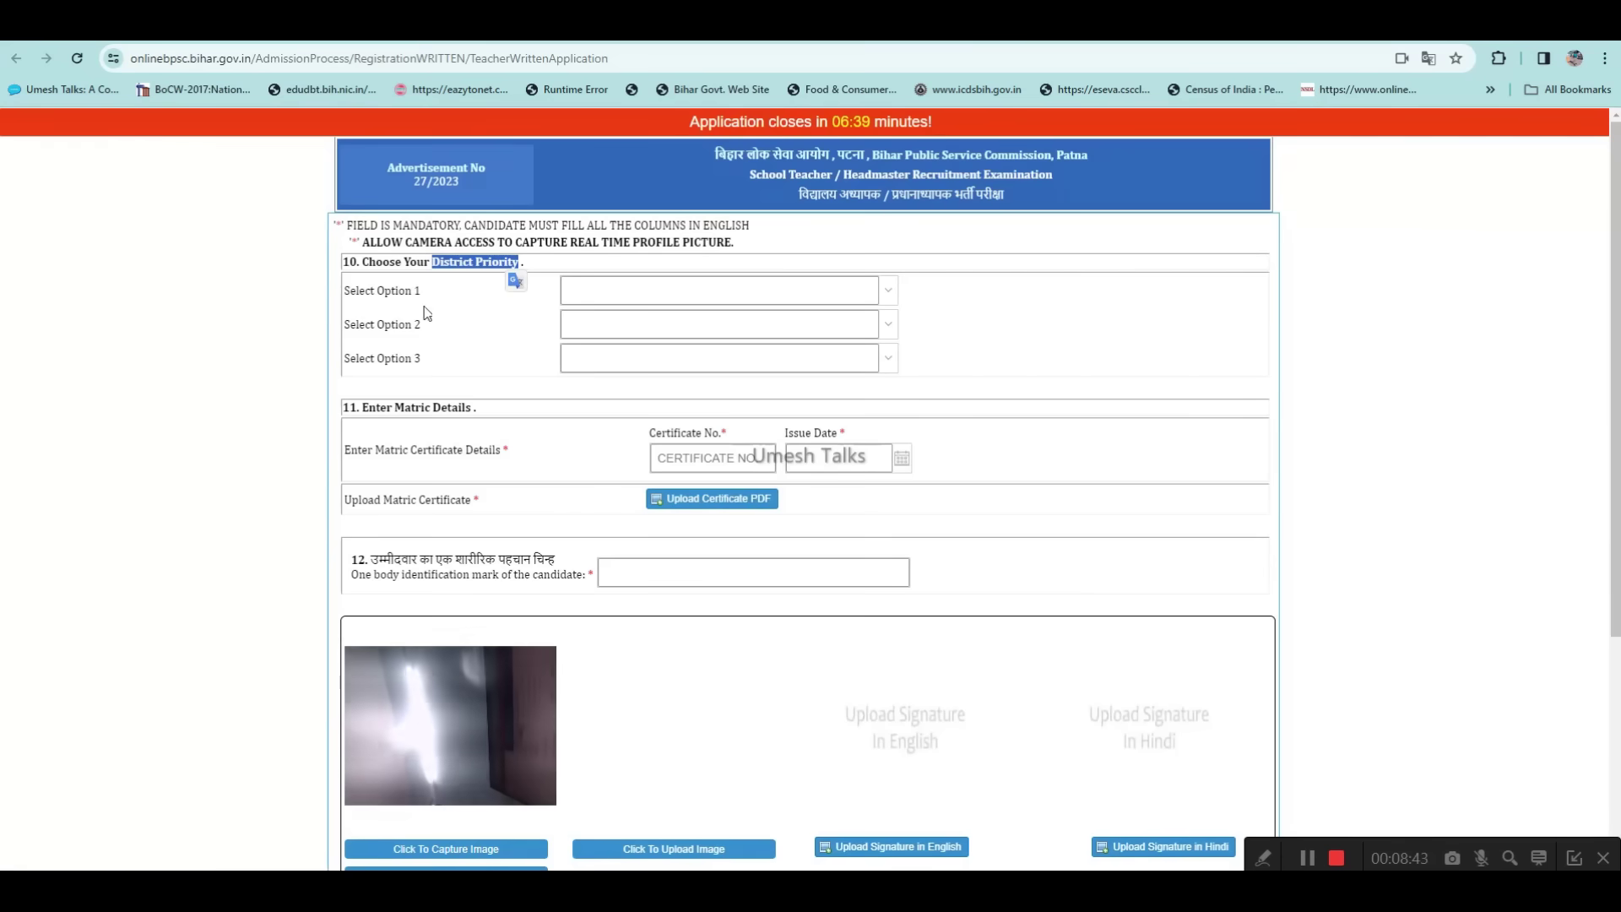
# - Choose the district priorities: Gopalganj as option 1, Bhagalpur as option 2 and Begusarai as option 3
pyautogui.click(889, 295)
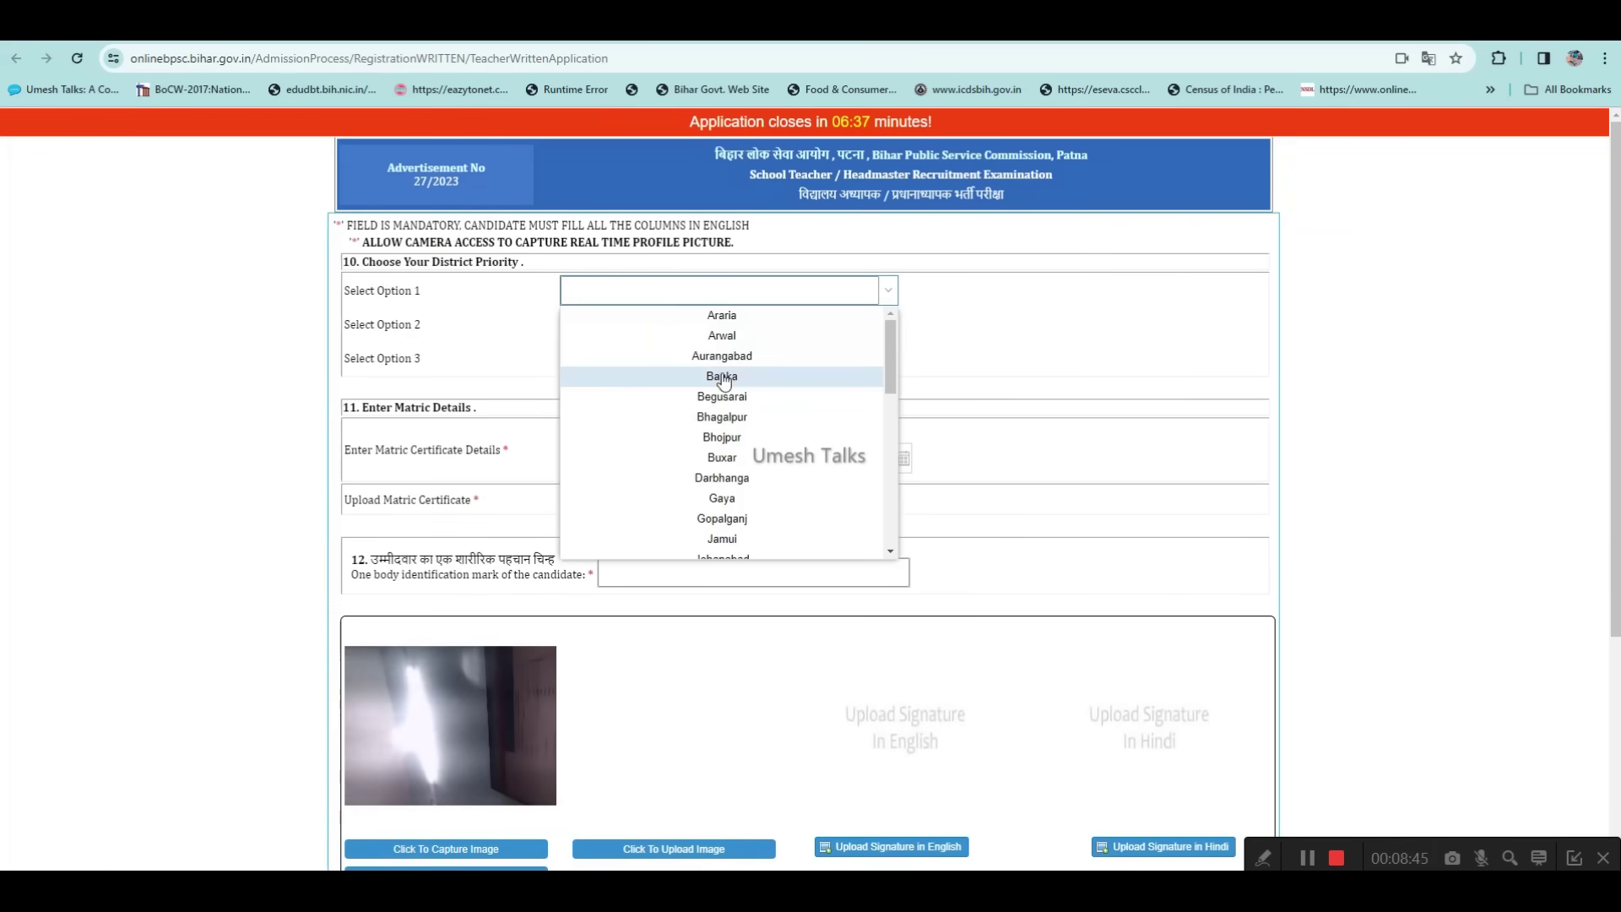
pyautogui.click(722, 518)
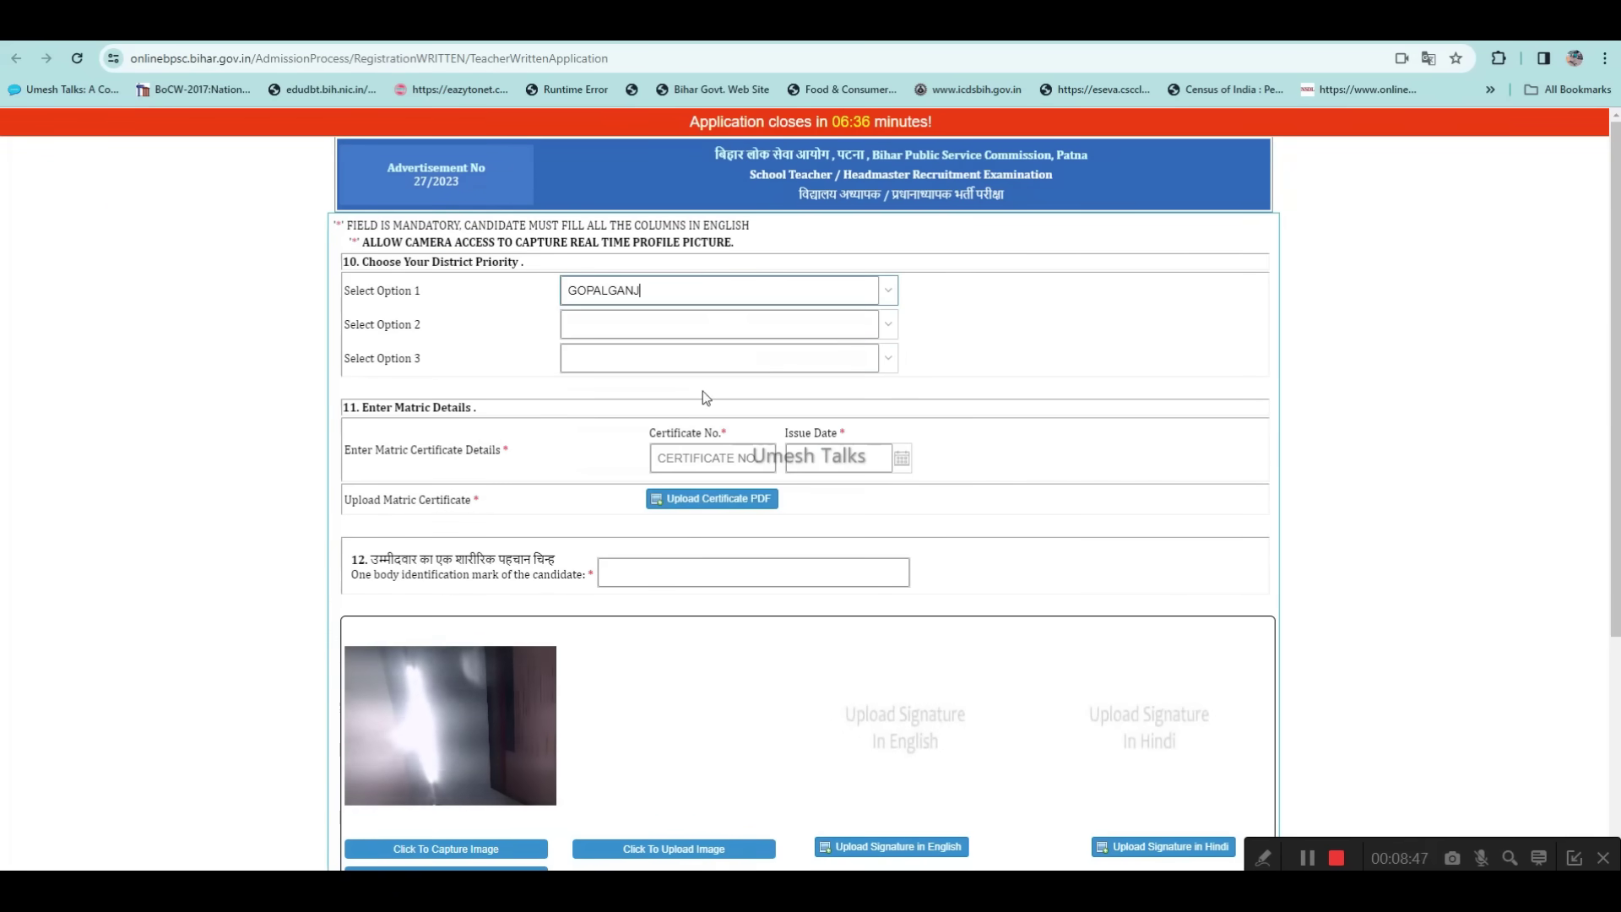
pyautogui.click(889, 327)
pyautogui.click(750, 437)
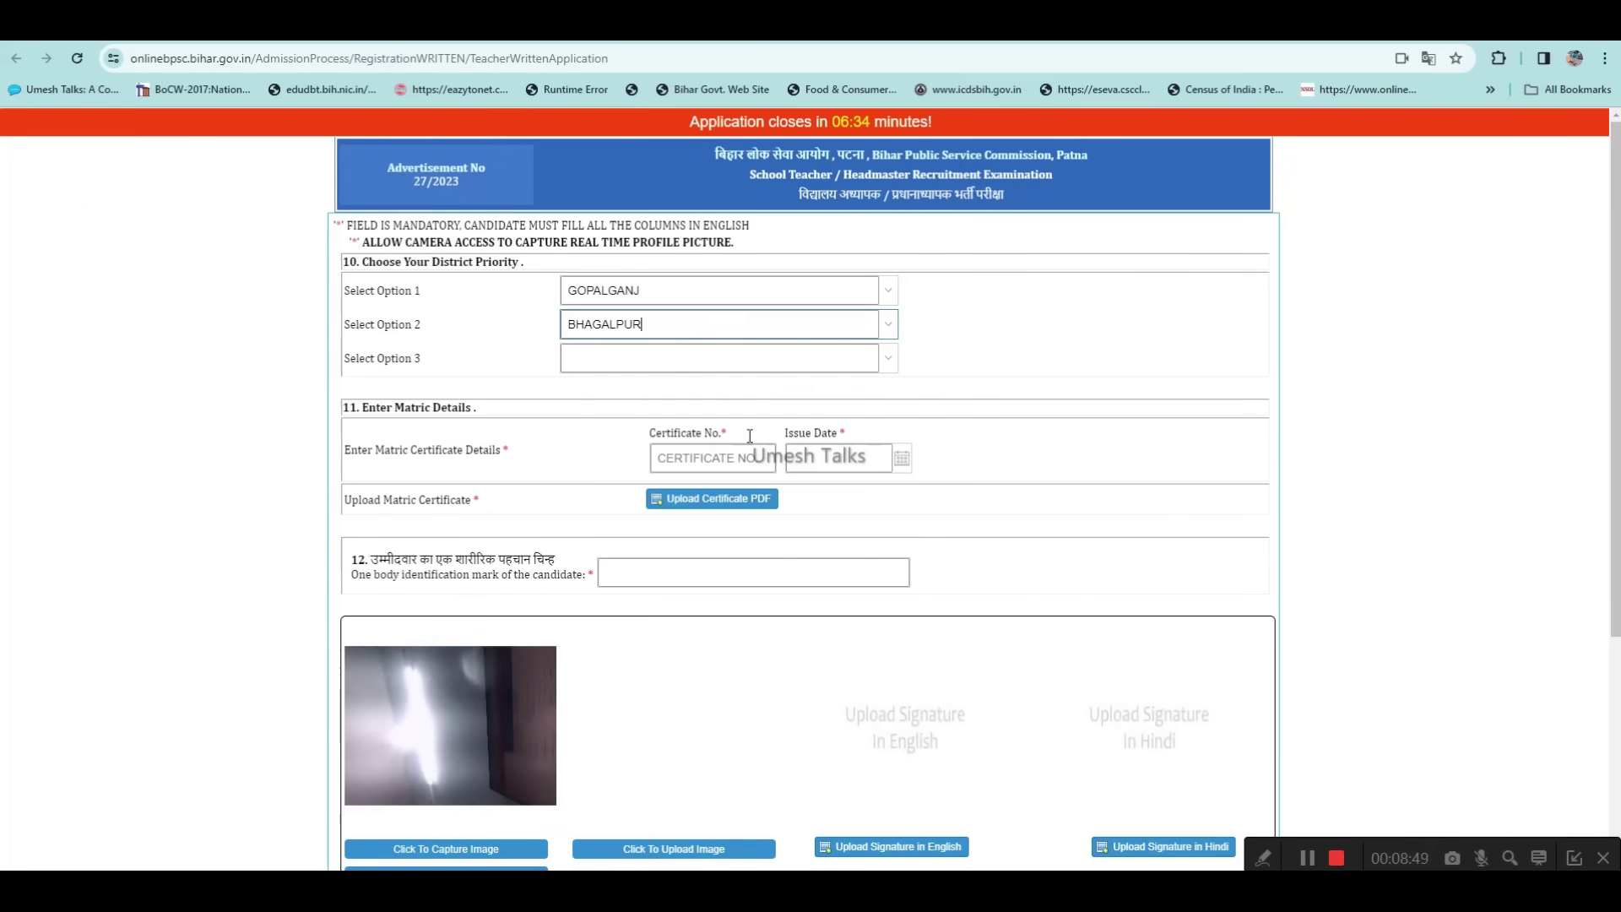
pyautogui.click(890, 362)
pyautogui.click(620, 460)
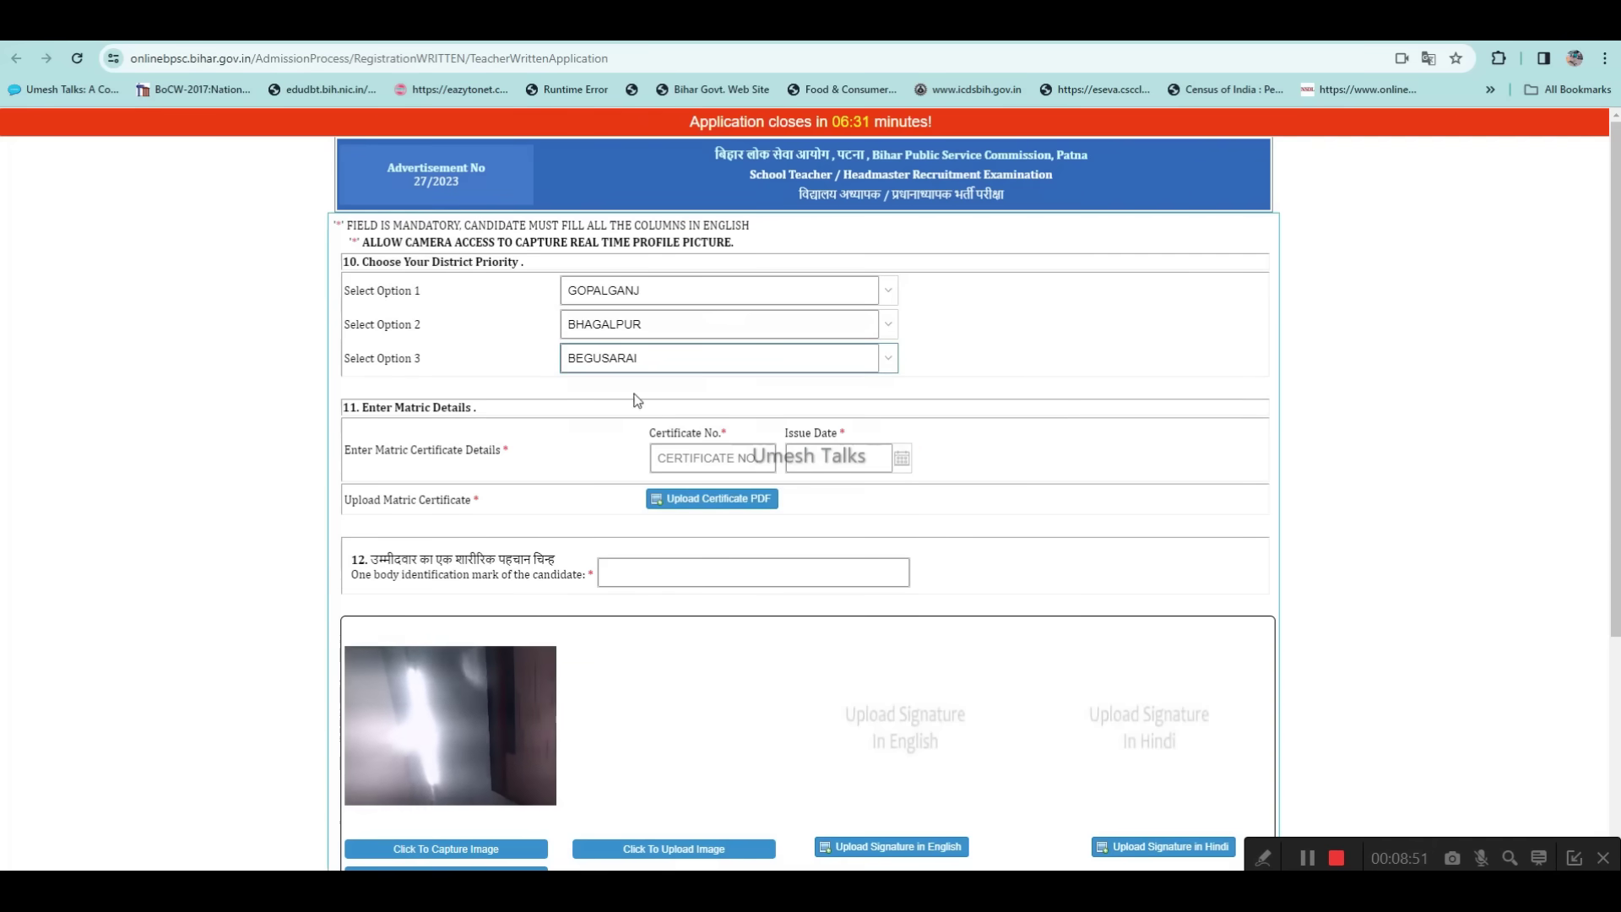
pyautogui.doubleClick(481, 262)
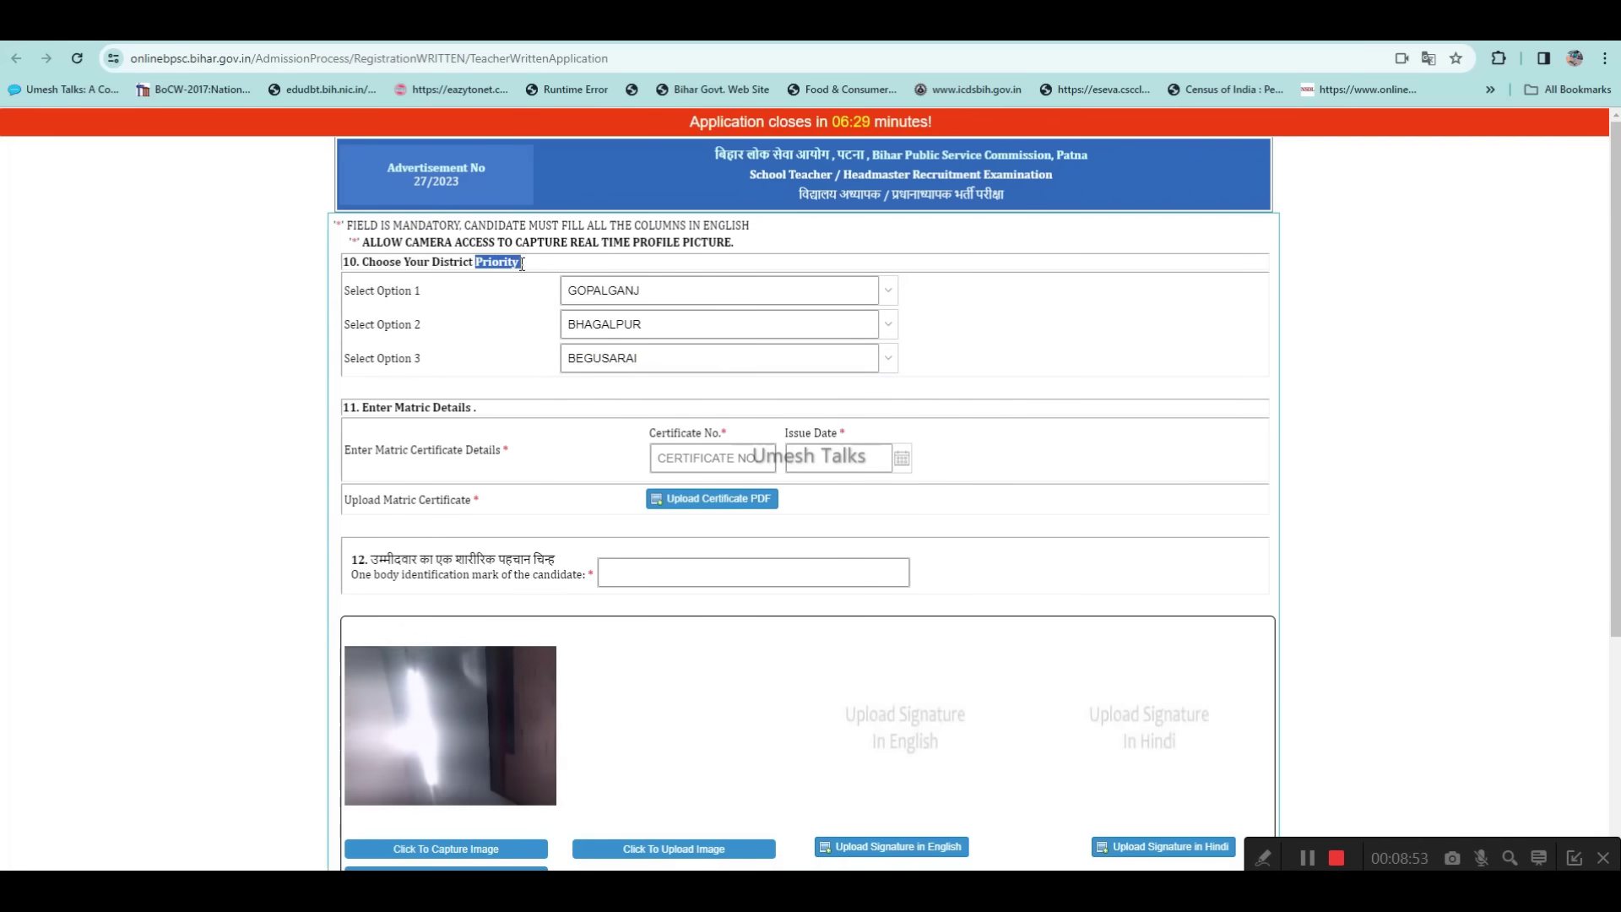
pyautogui.click(581, 266)
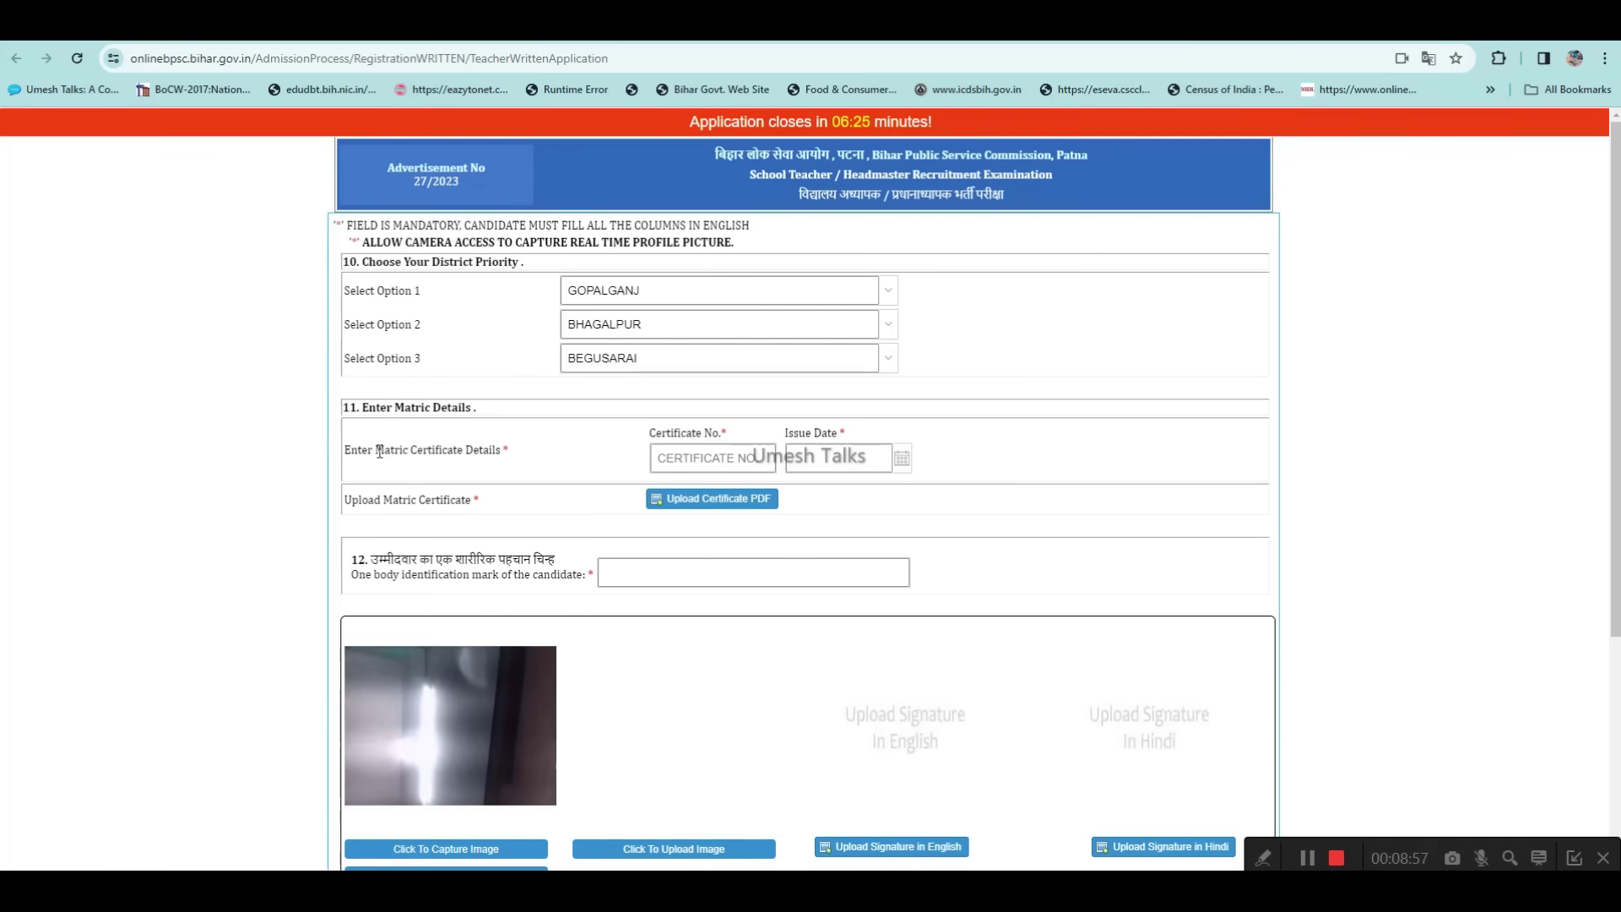
pyautogui.moveTo(379, 452); pyautogui.dragTo(482, 454)
pyautogui.click(567, 460)
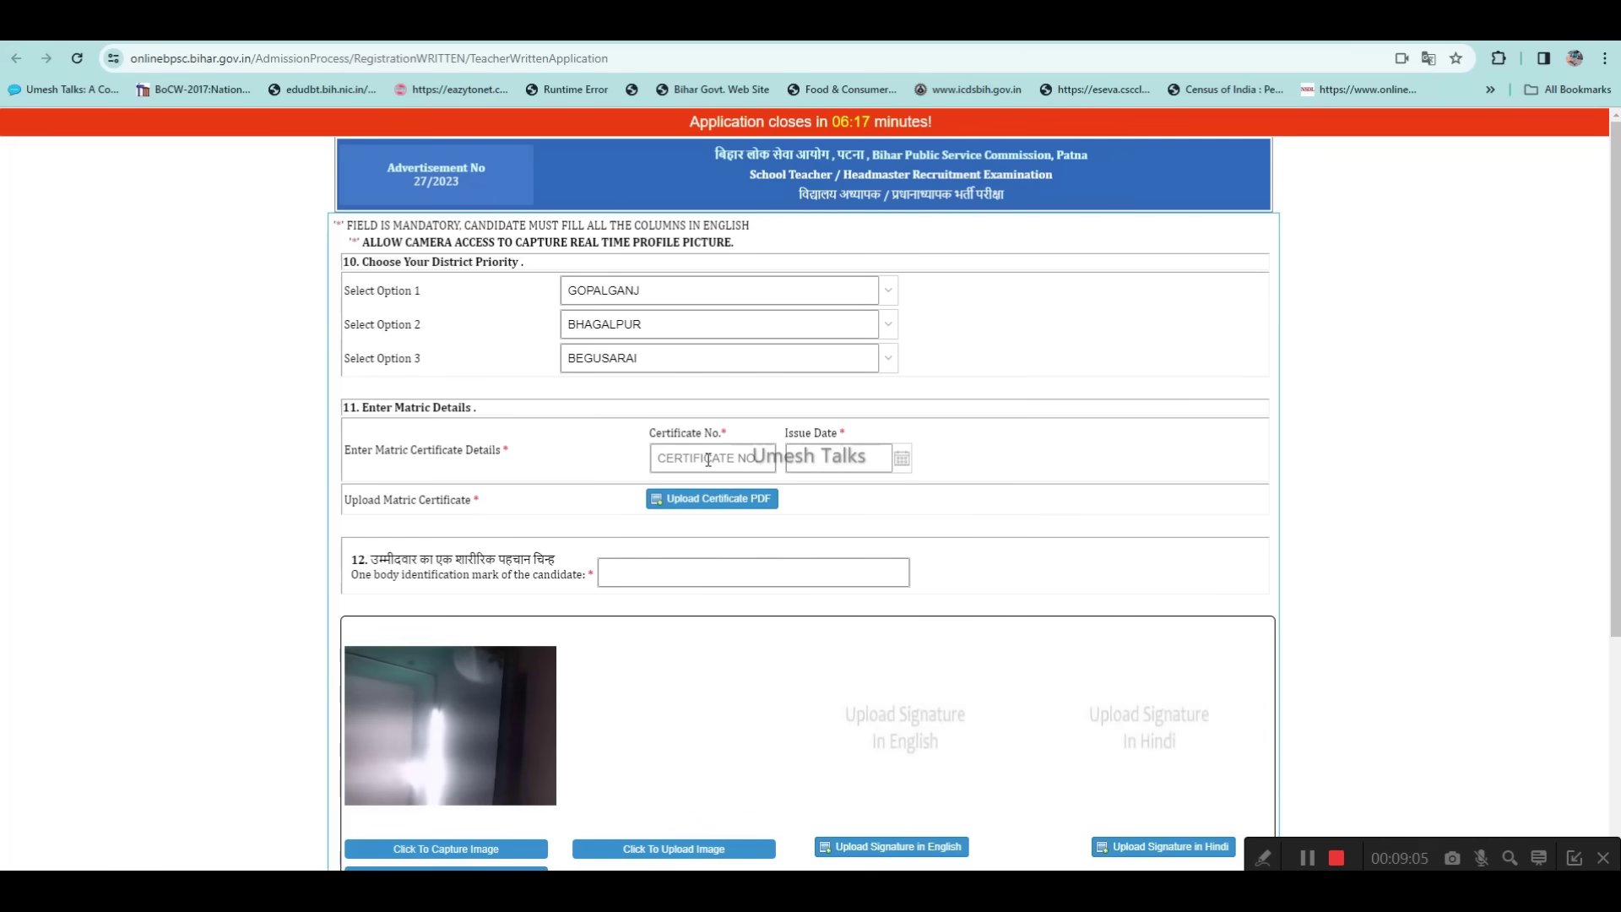
# - Set the issue date of the matric certificate to 9/8/2020
pyautogui.click(902, 460)
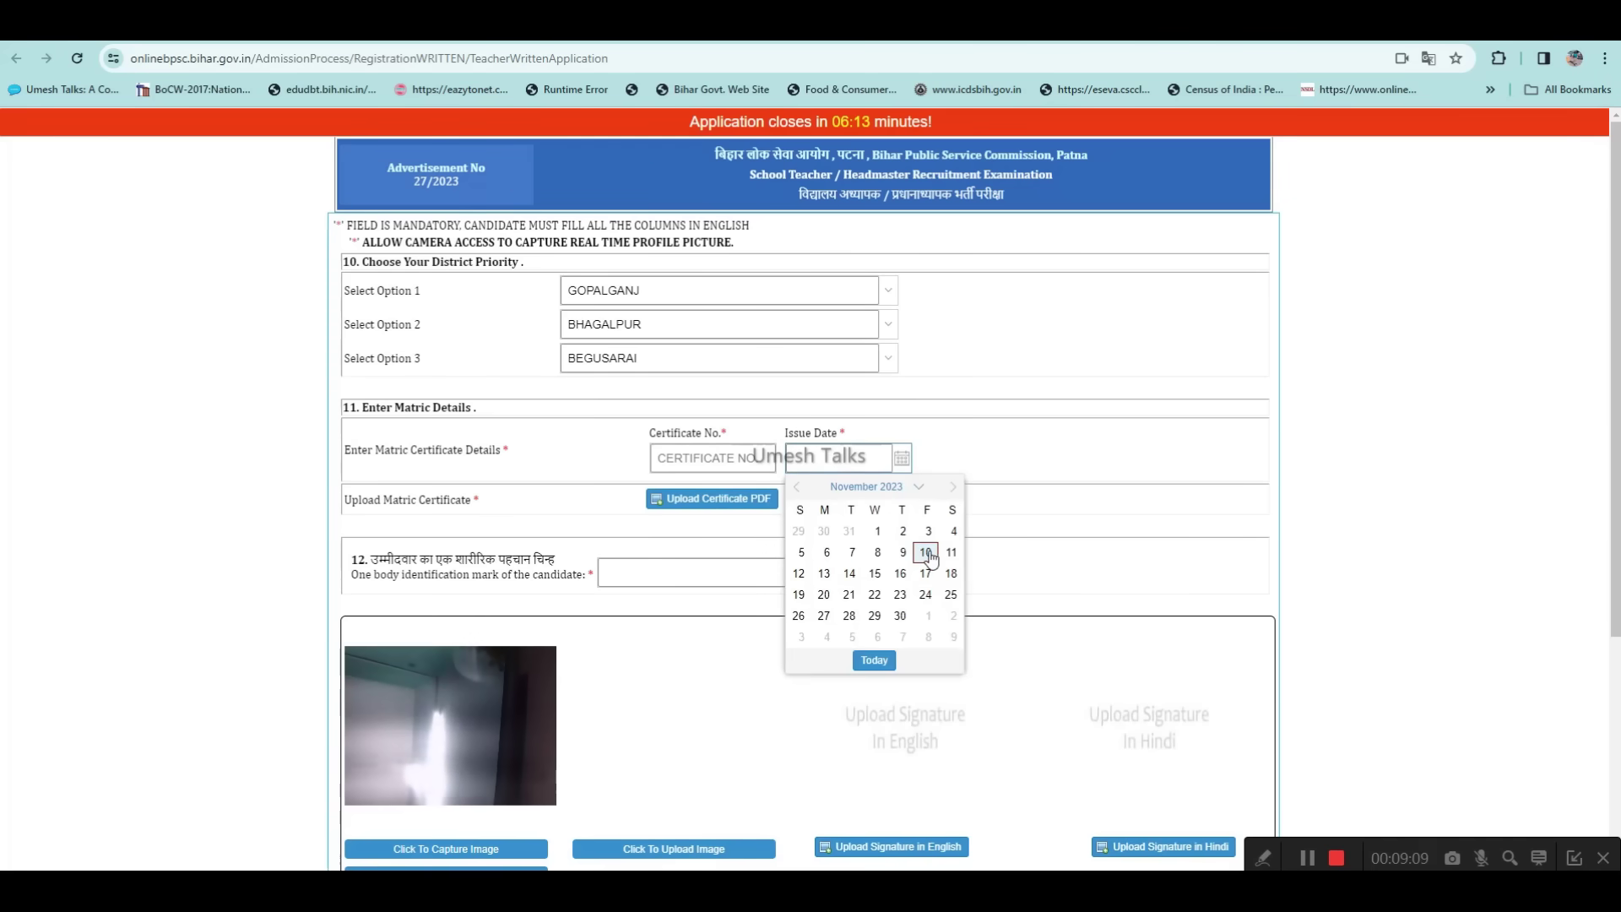
pyautogui.click(866, 488)
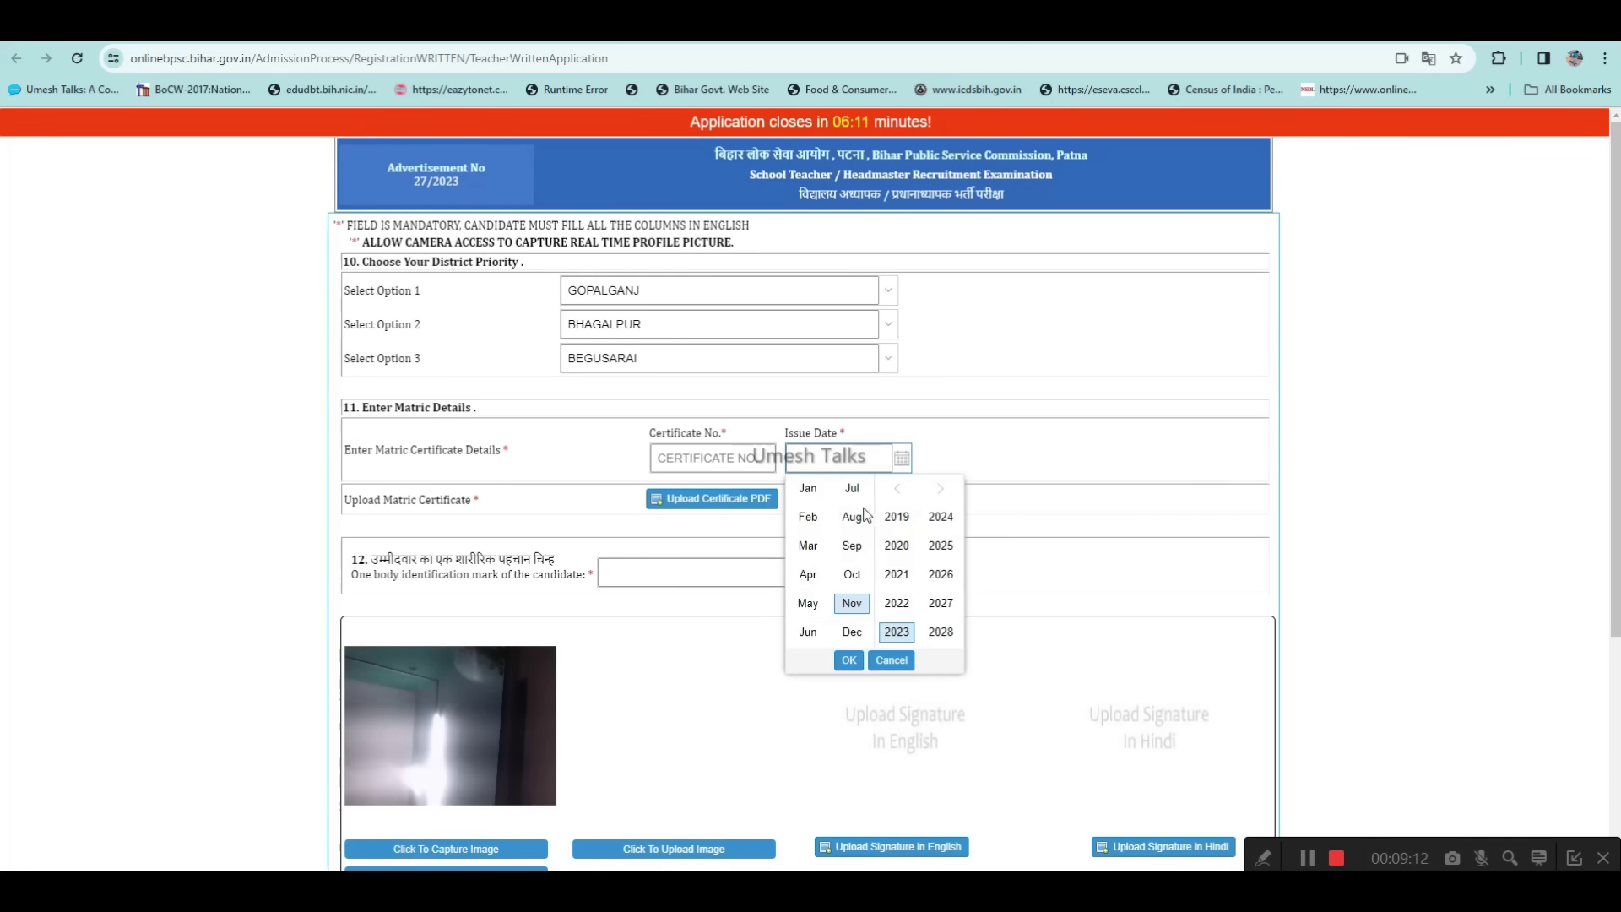
pyautogui.click(897, 546)
pyautogui.click(851, 546)
pyautogui.click(848, 661)
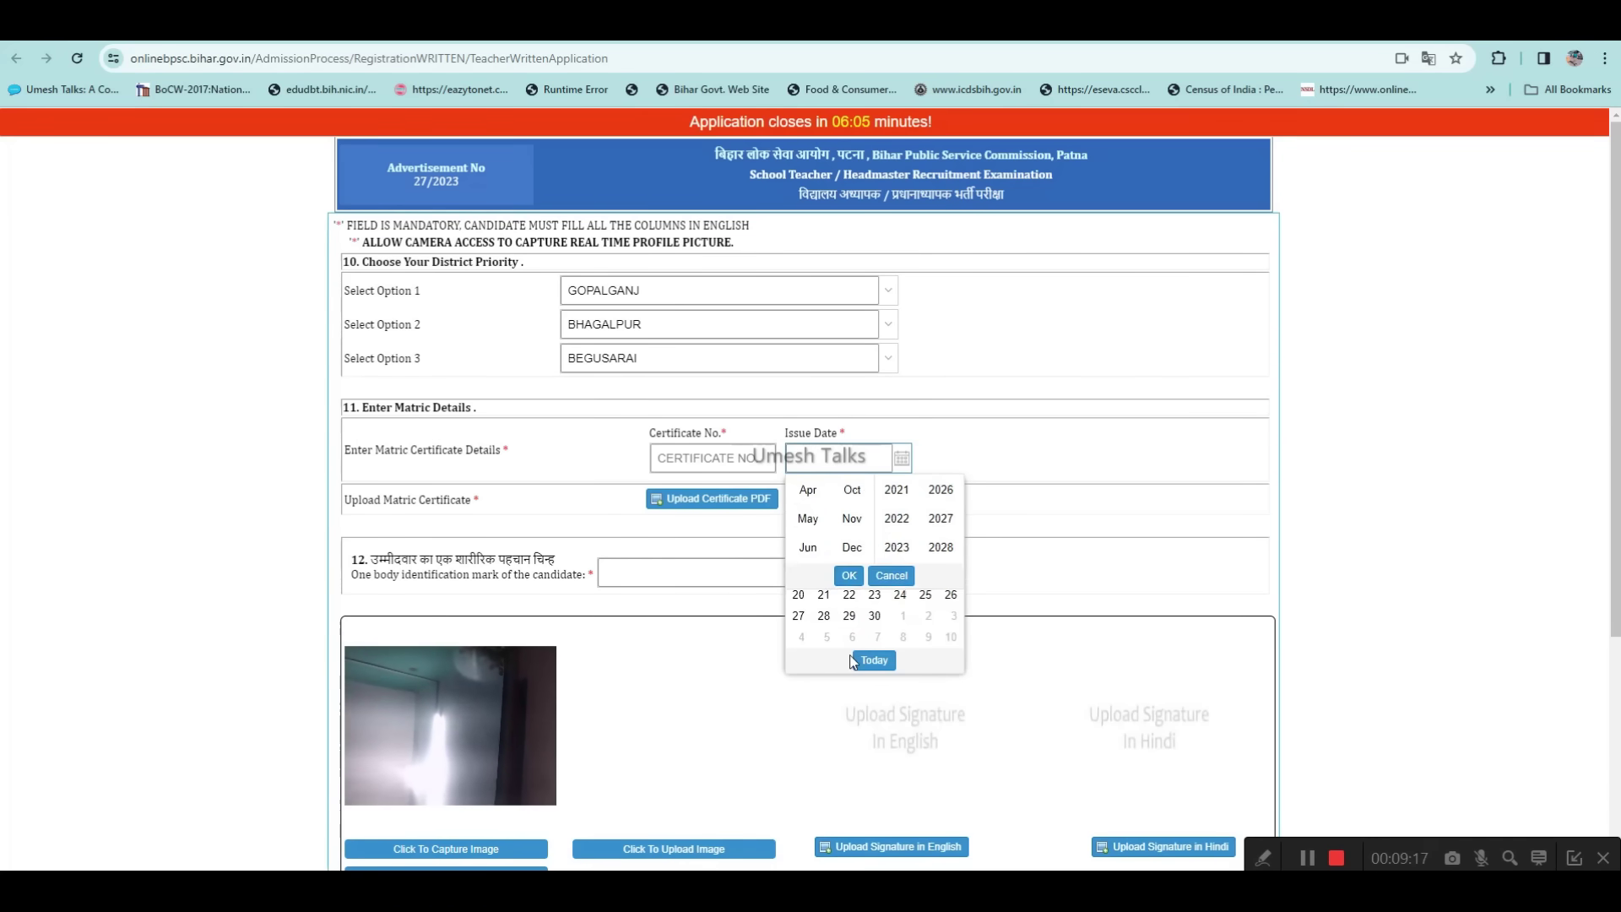
pyautogui.click(853, 553)
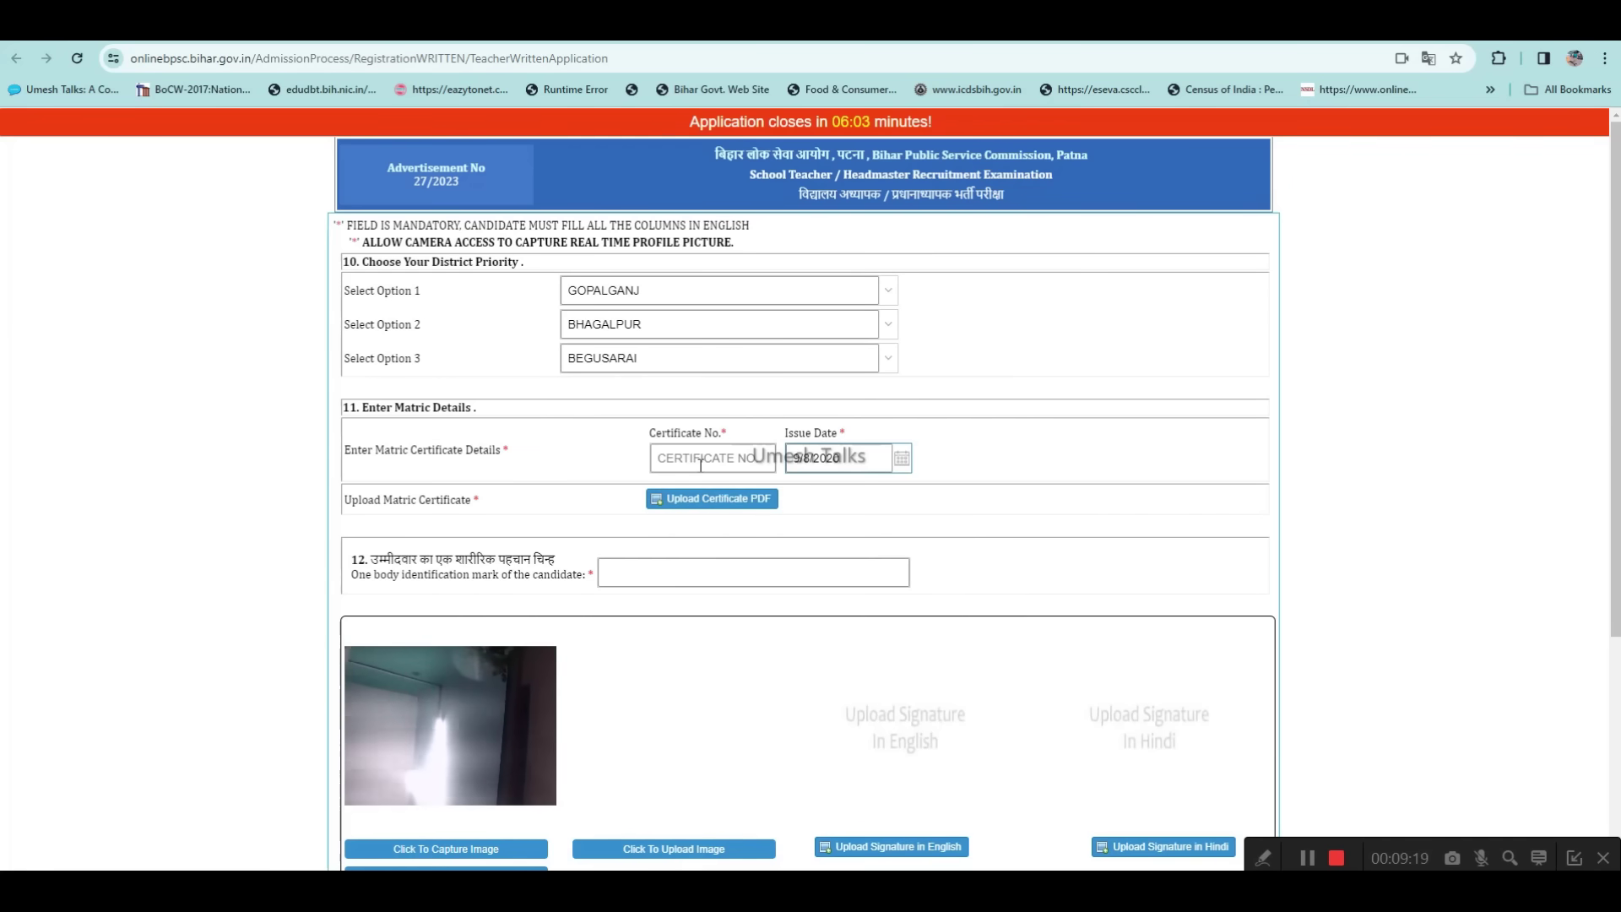
# - Upload the matric certificate PDF, leaving the certificate number field empty
pyautogui.click(660, 458)
pyautogui.click(712, 499)
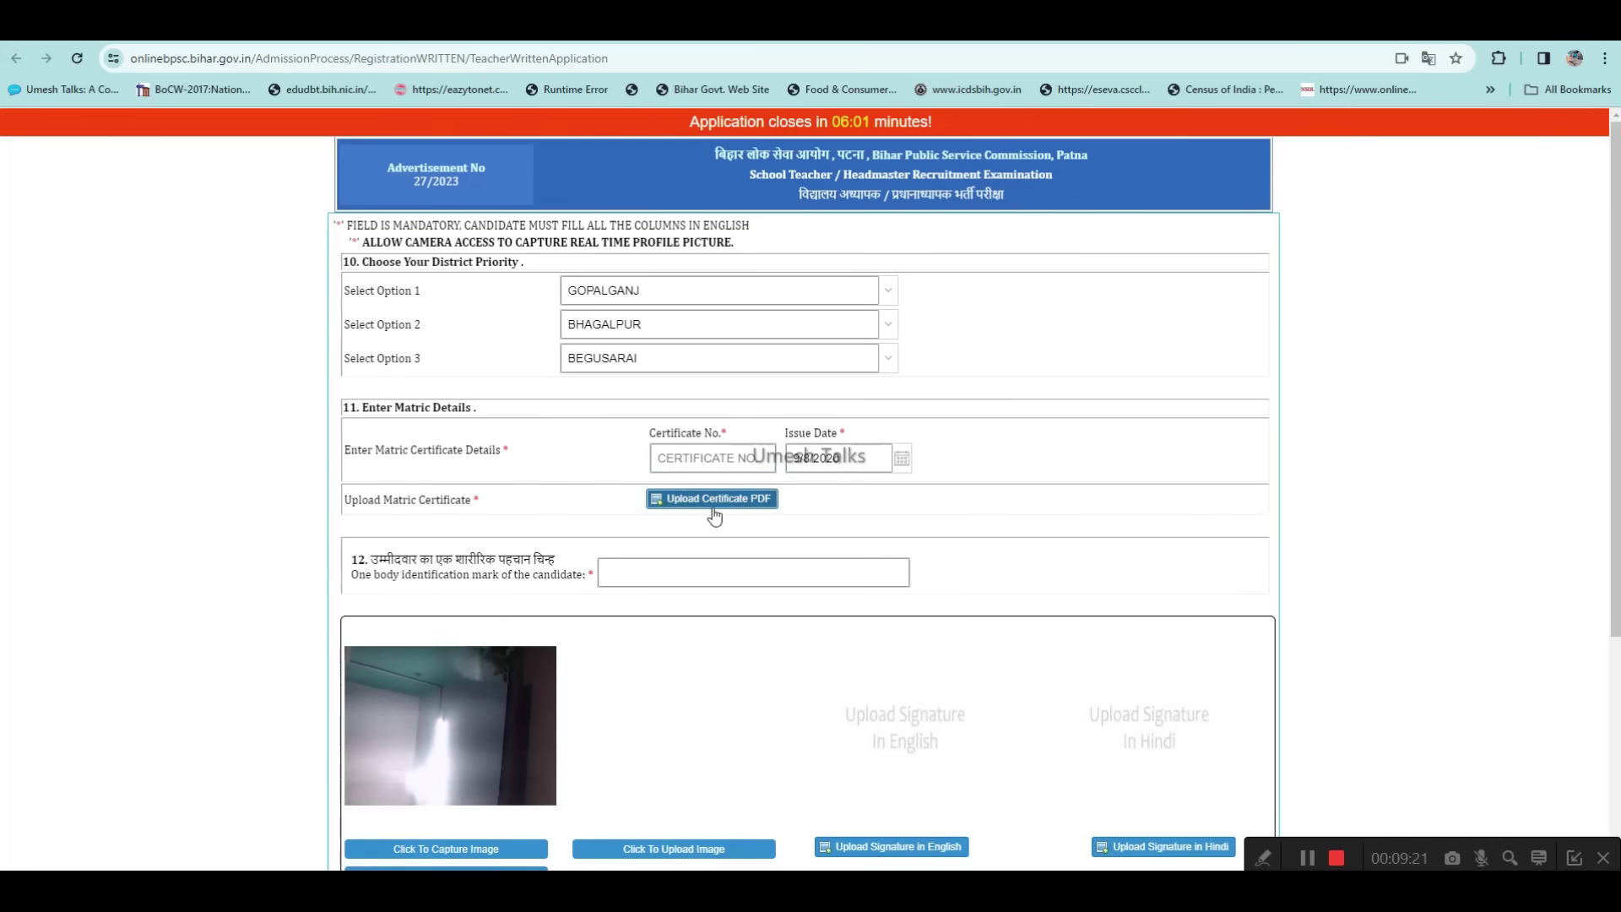
pyautogui.doubleClick(276, 216)
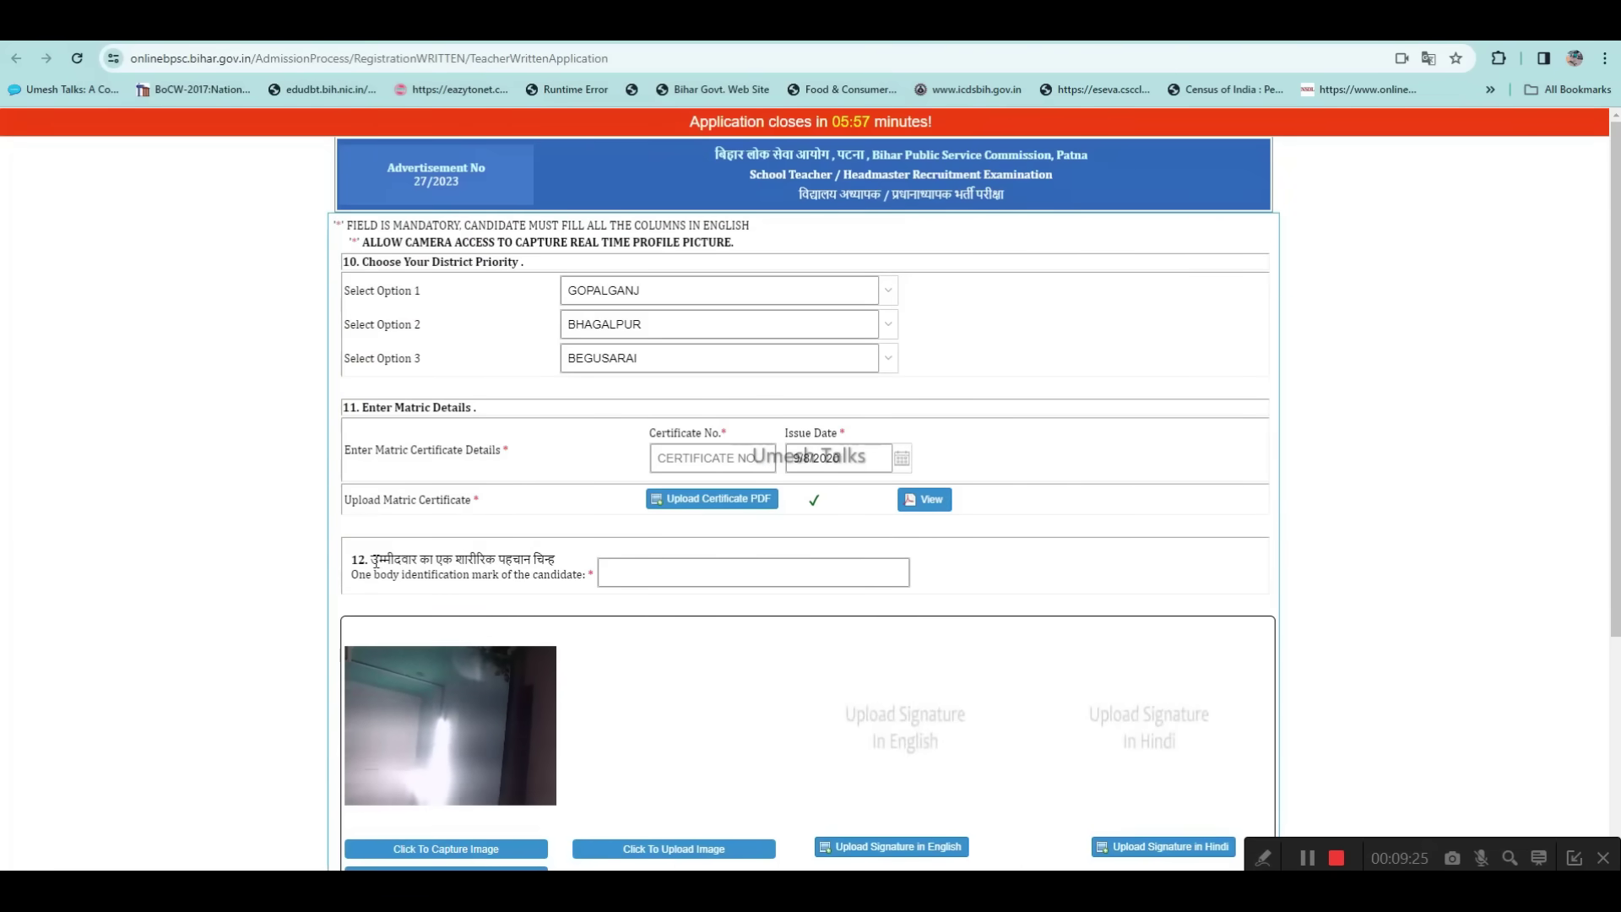
# - Review the body identification mark field and the note on the scanned signatures' file size, format and dimensions
pyautogui.moveTo(371, 559); pyautogui.dragTo(555, 561)
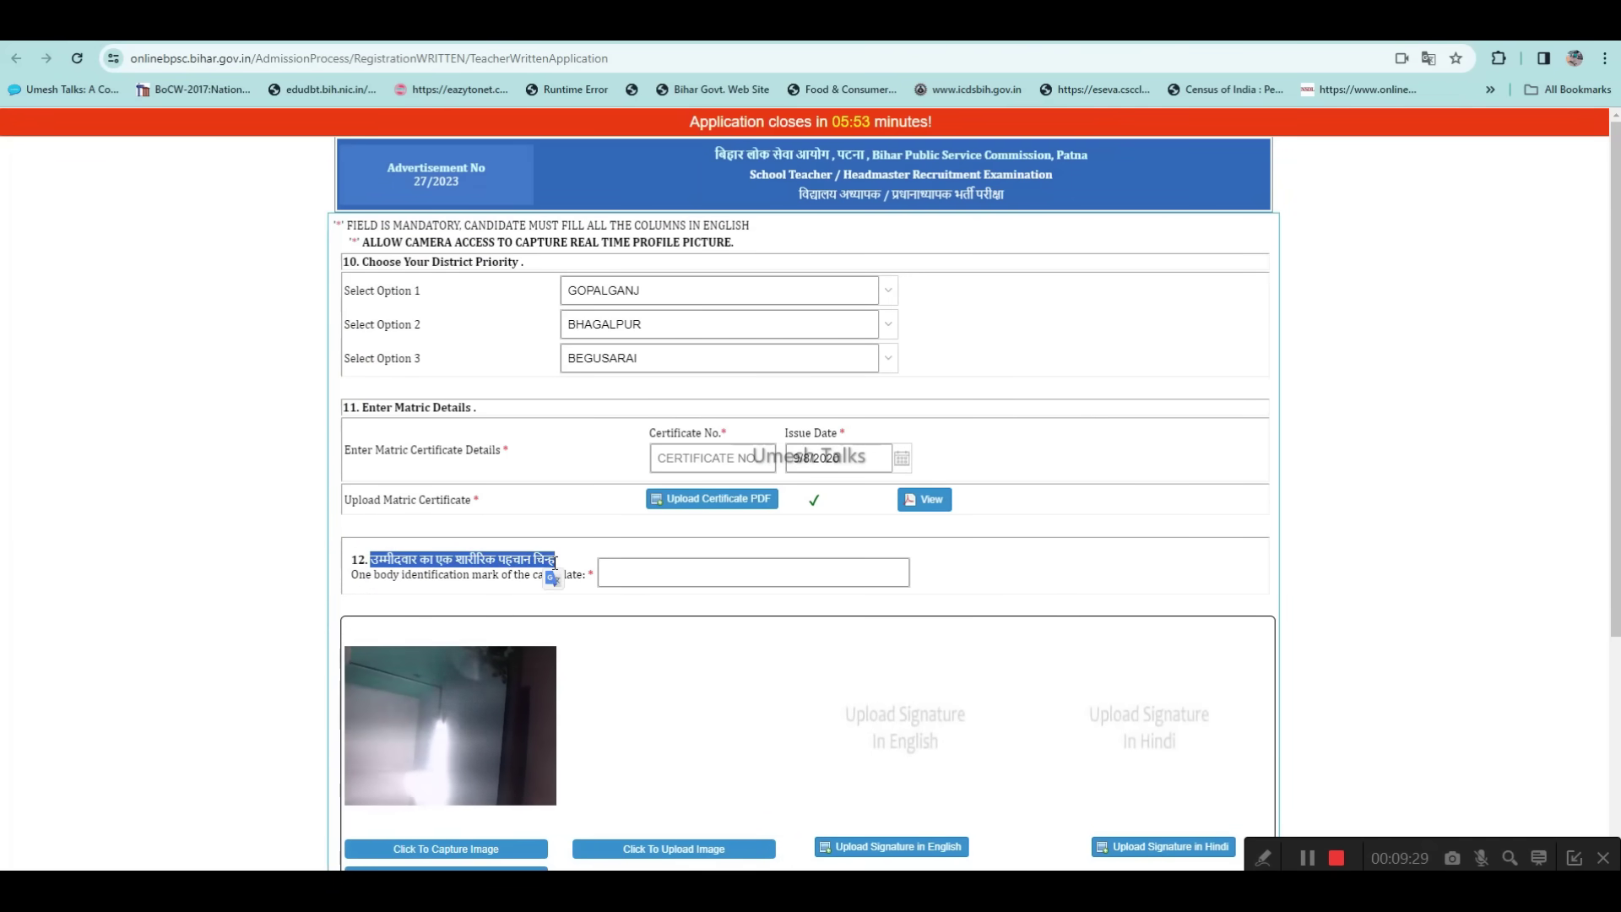
pyautogui.click(641, 571)
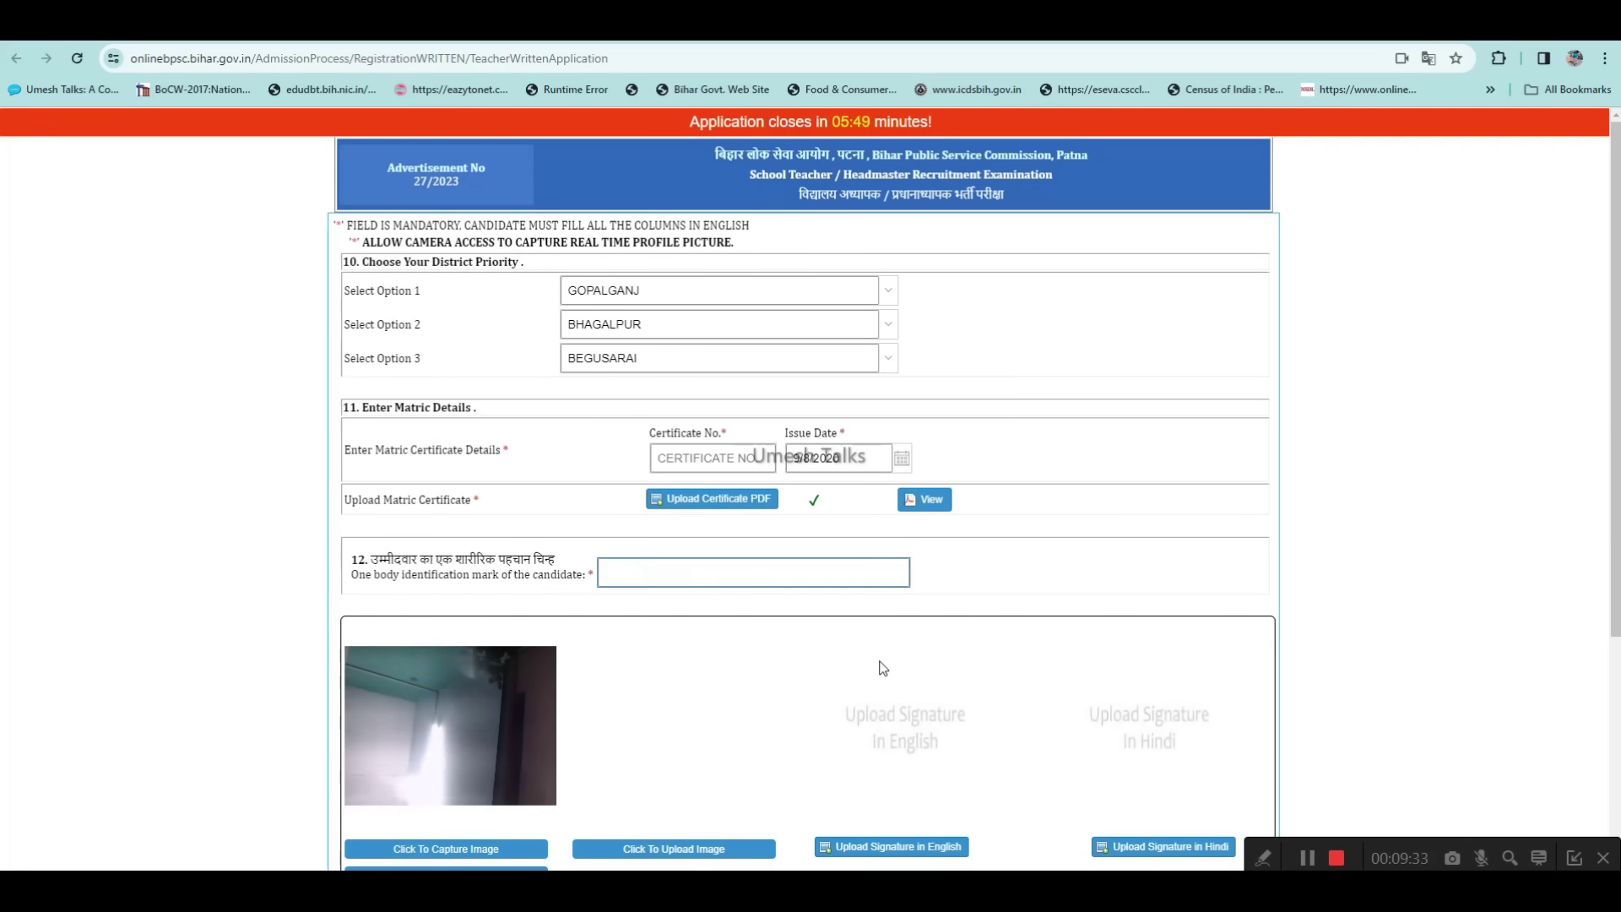
pyautogui.scroll(-3, 574, 467)
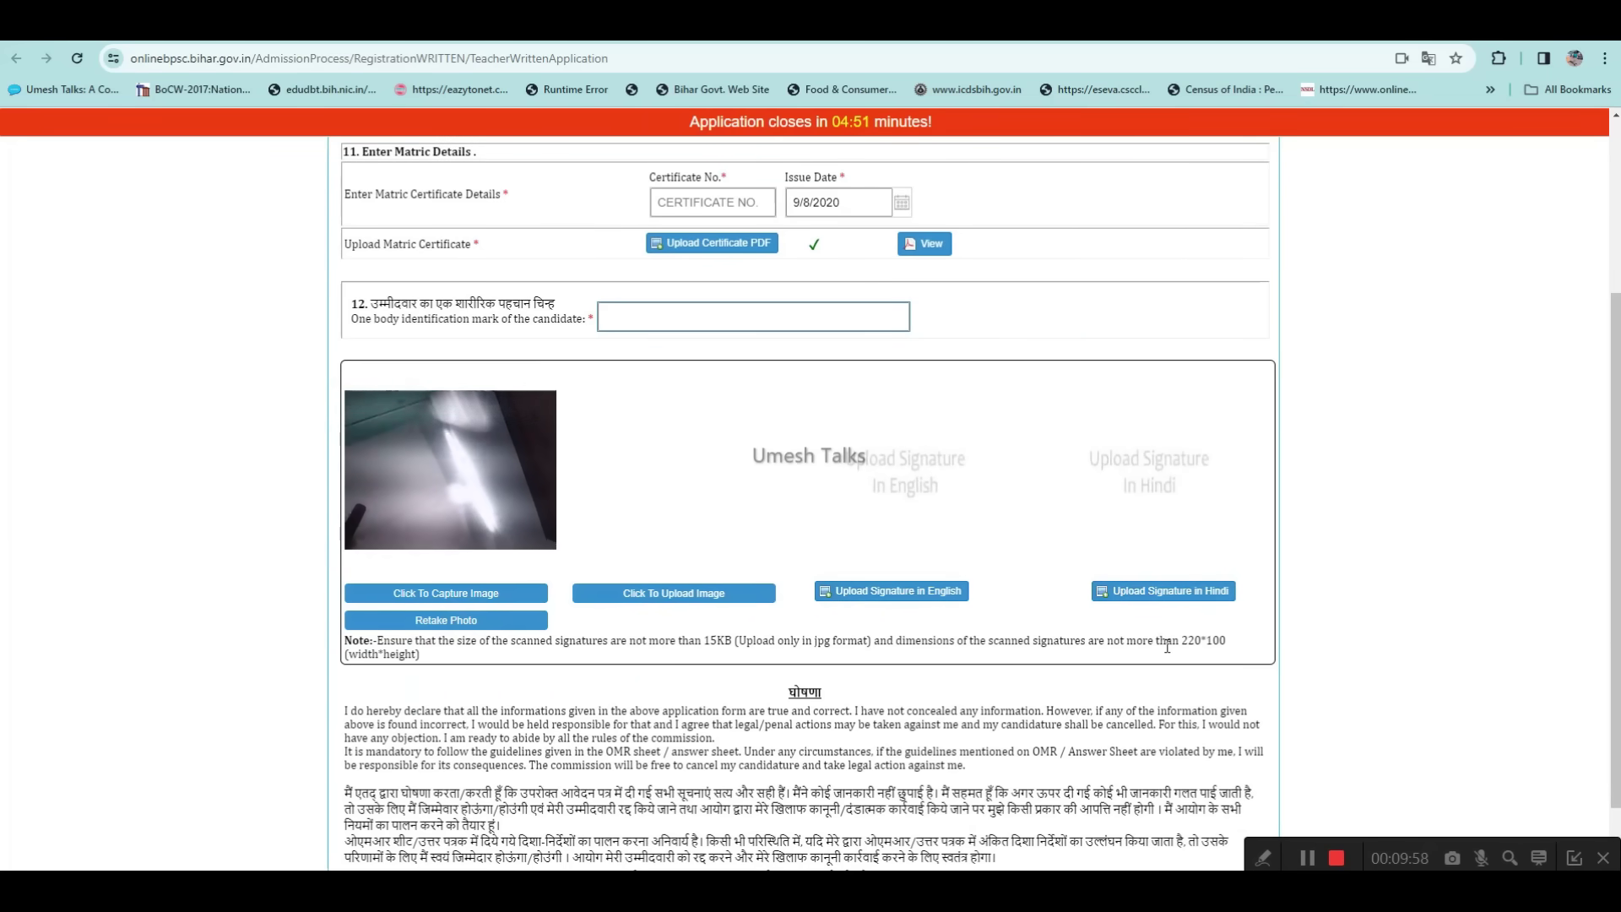
pyautogui.moveTo(1181, 641); pyautogui.dragTo(1225, 644)
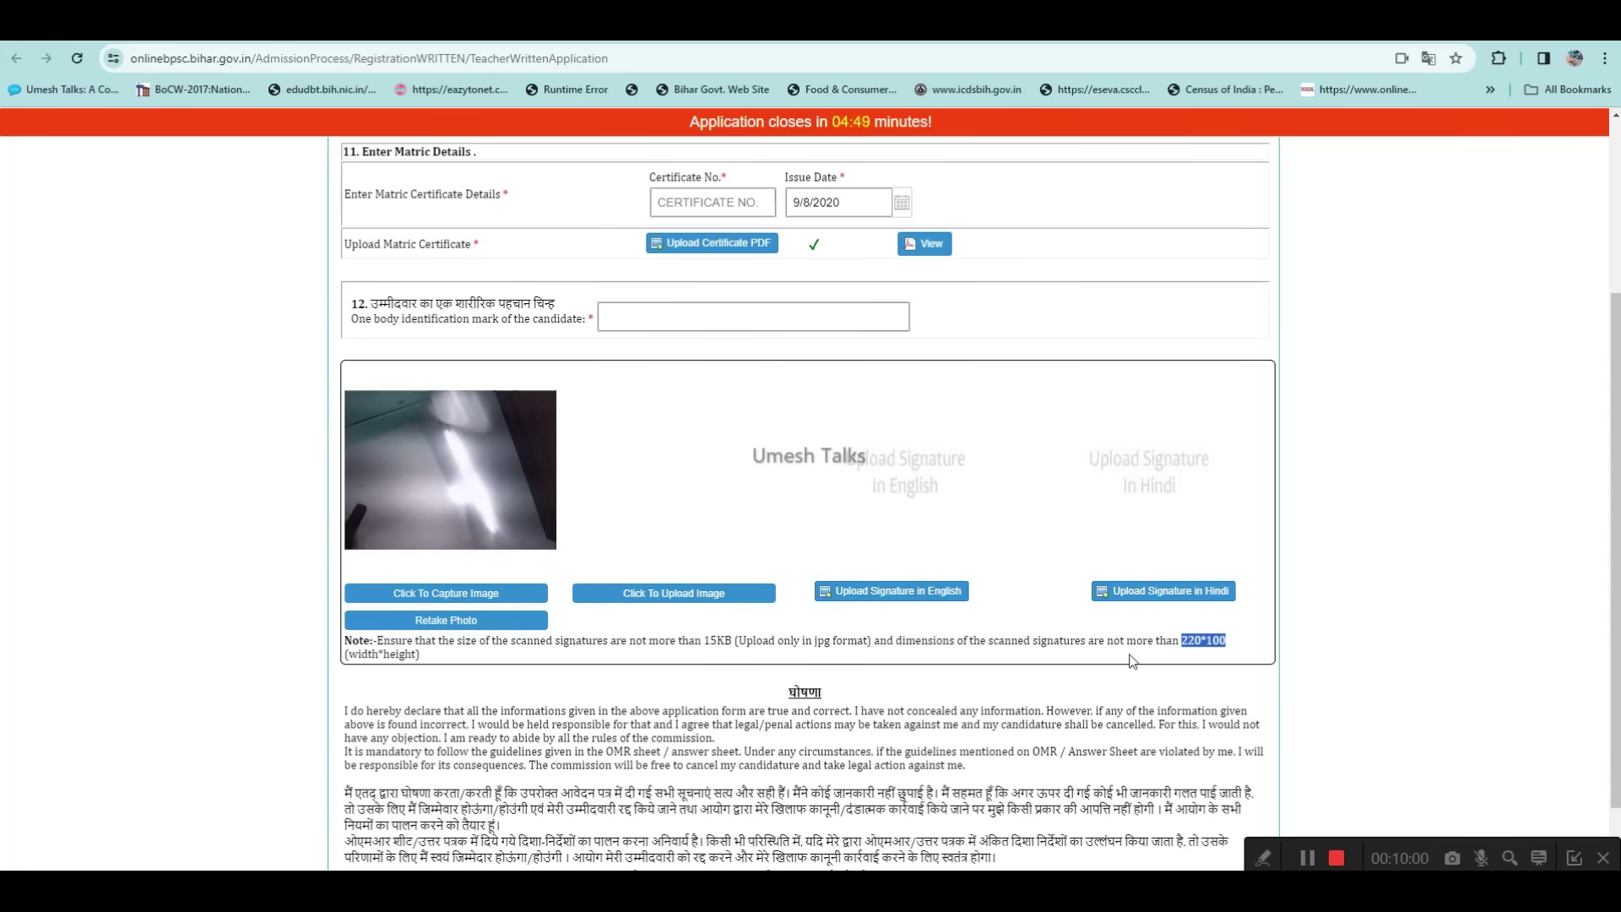
pyautogui.click(707, 655)
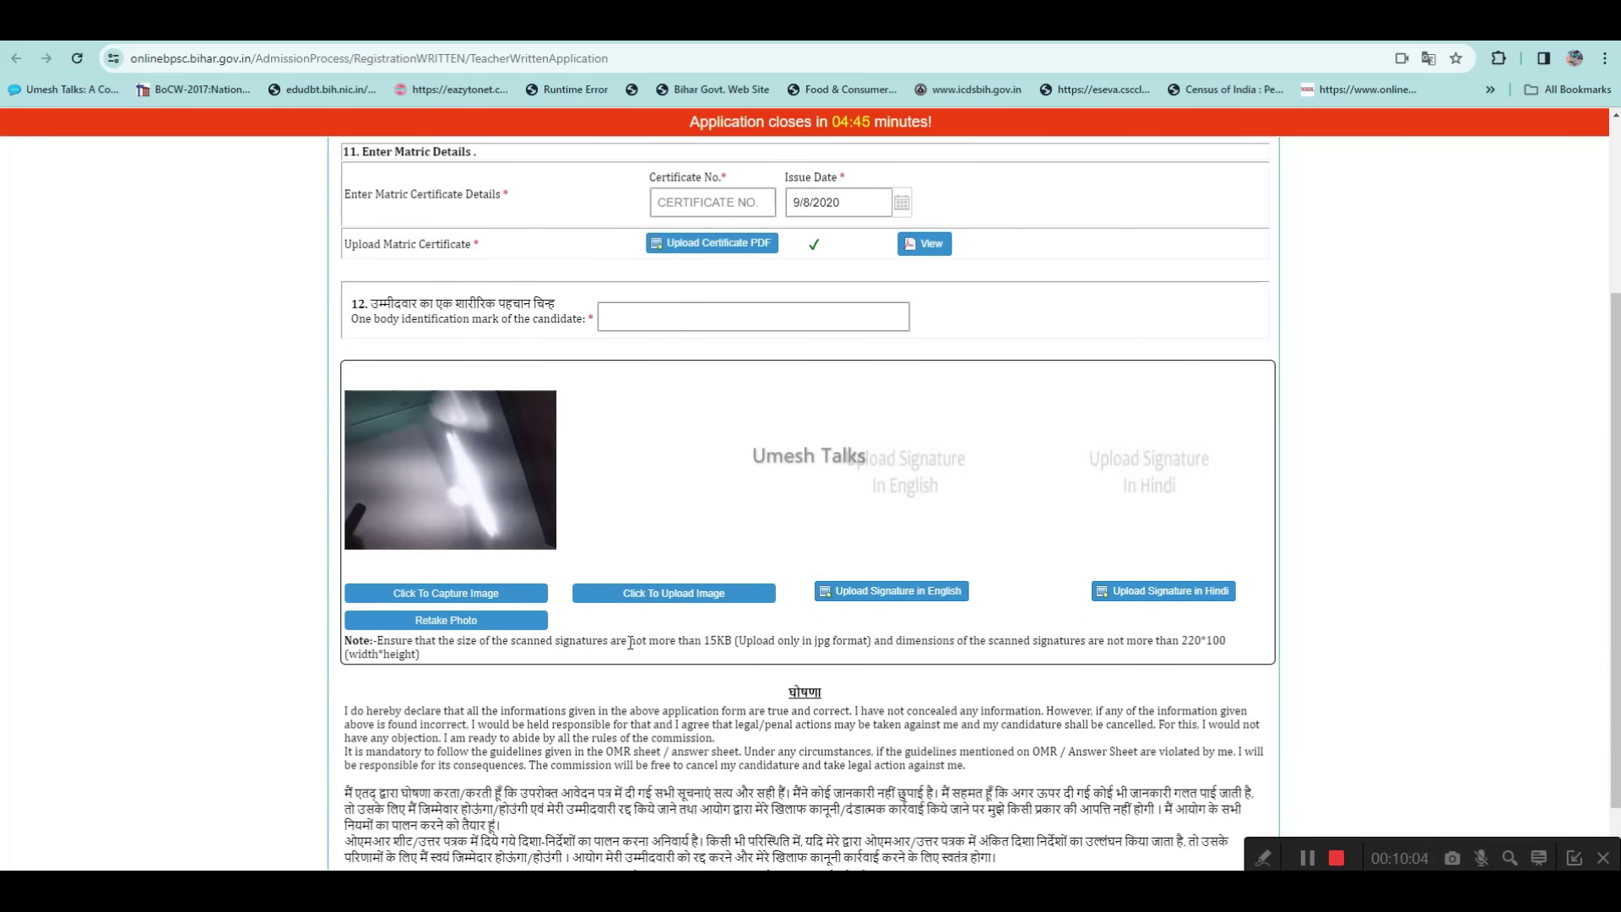
pyautogui.moveTo(700, 642); pyautogui.dragTo(707, 642)
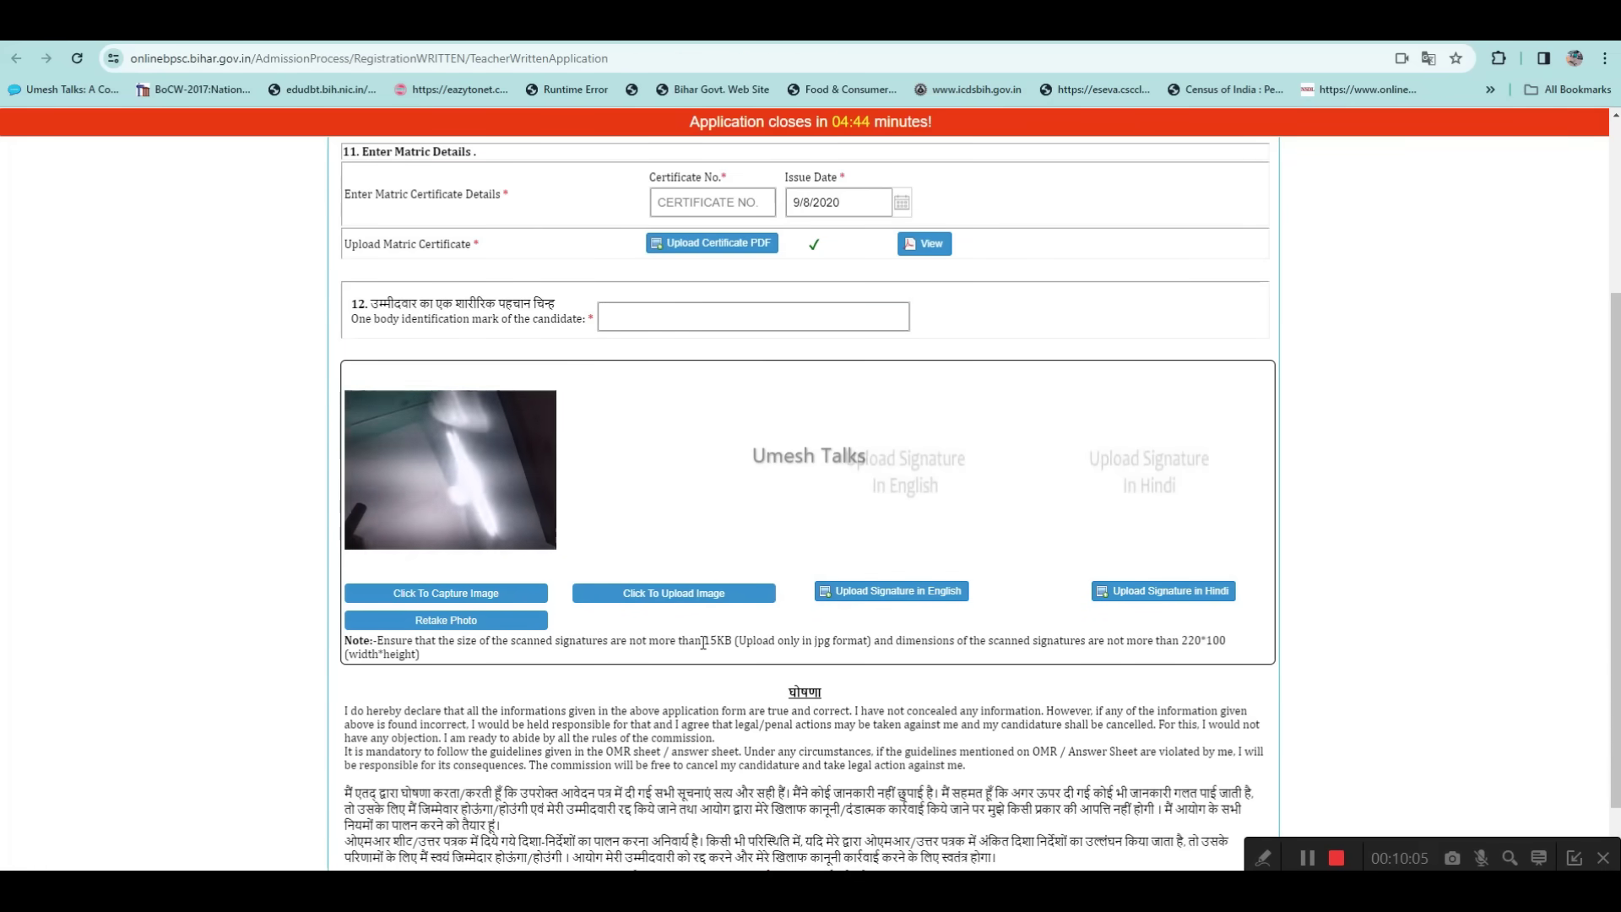
pyautogui.click(754, 652)
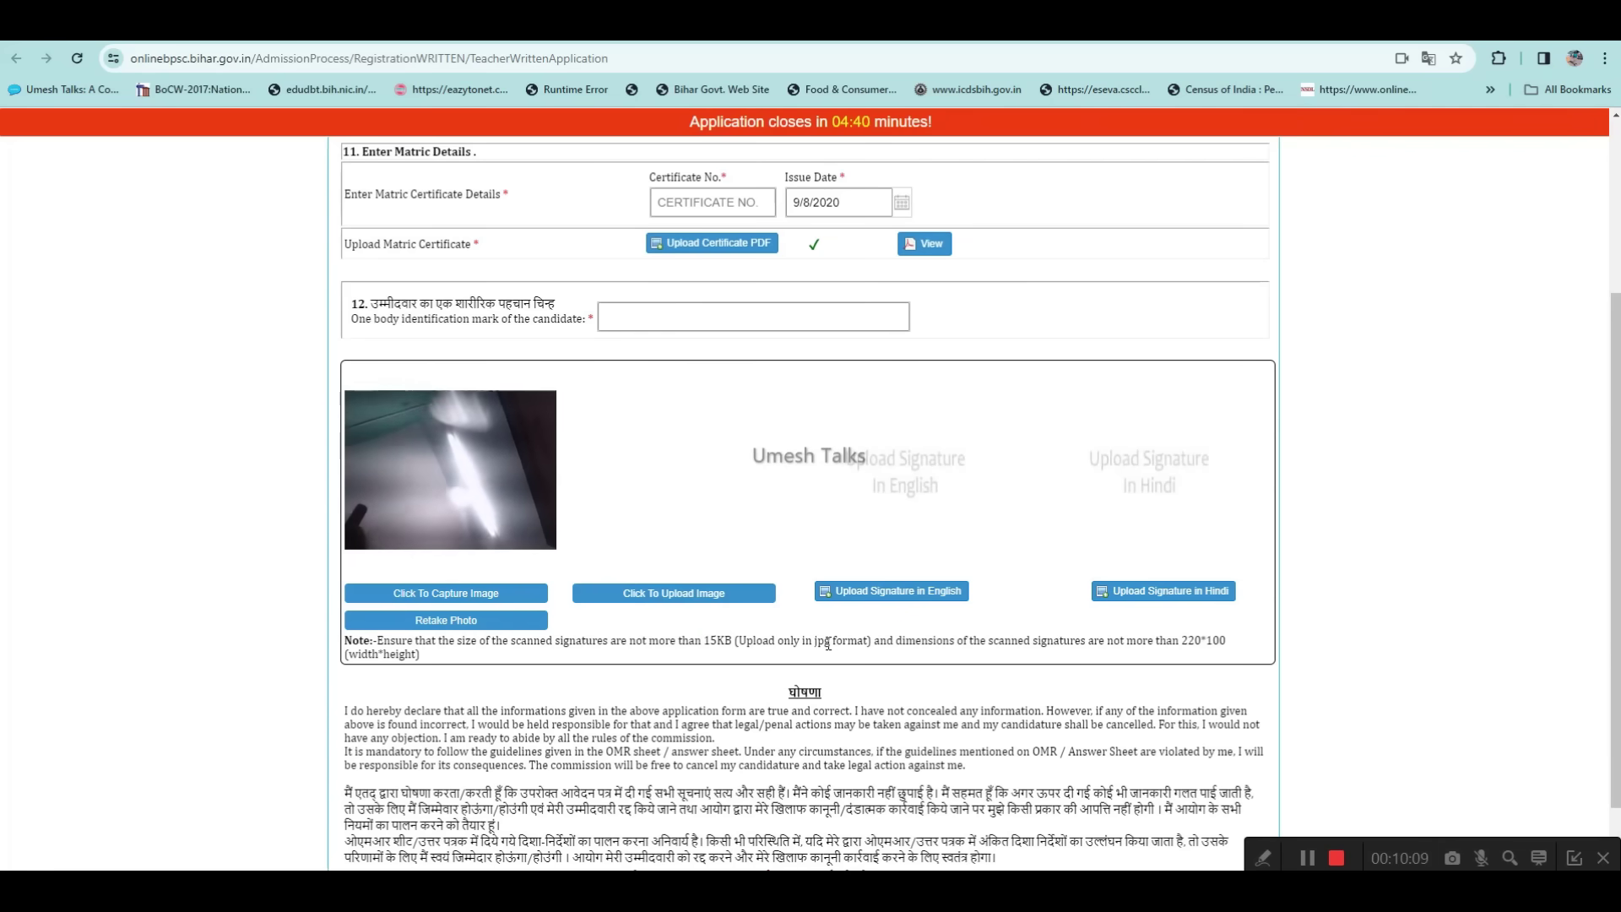
pyautogui.moveTo(1181, 640); pyautogui.dragTo(1226, 640)
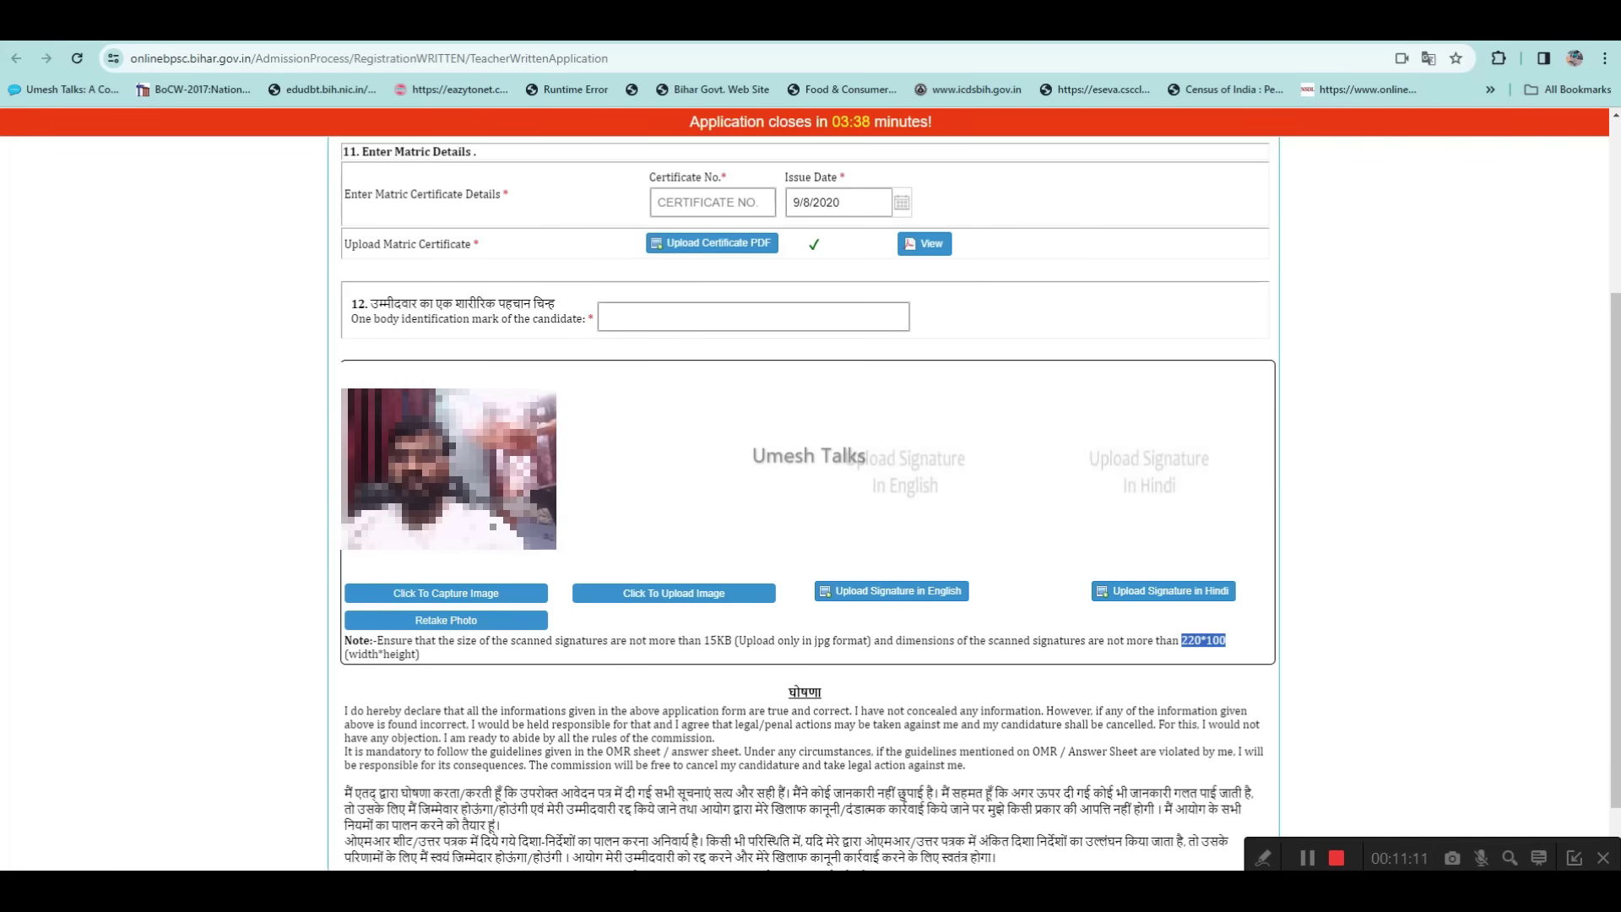
# - Capture the candidate's live photo with the camera and upload the captured image
pyautogui.click(453, 596)
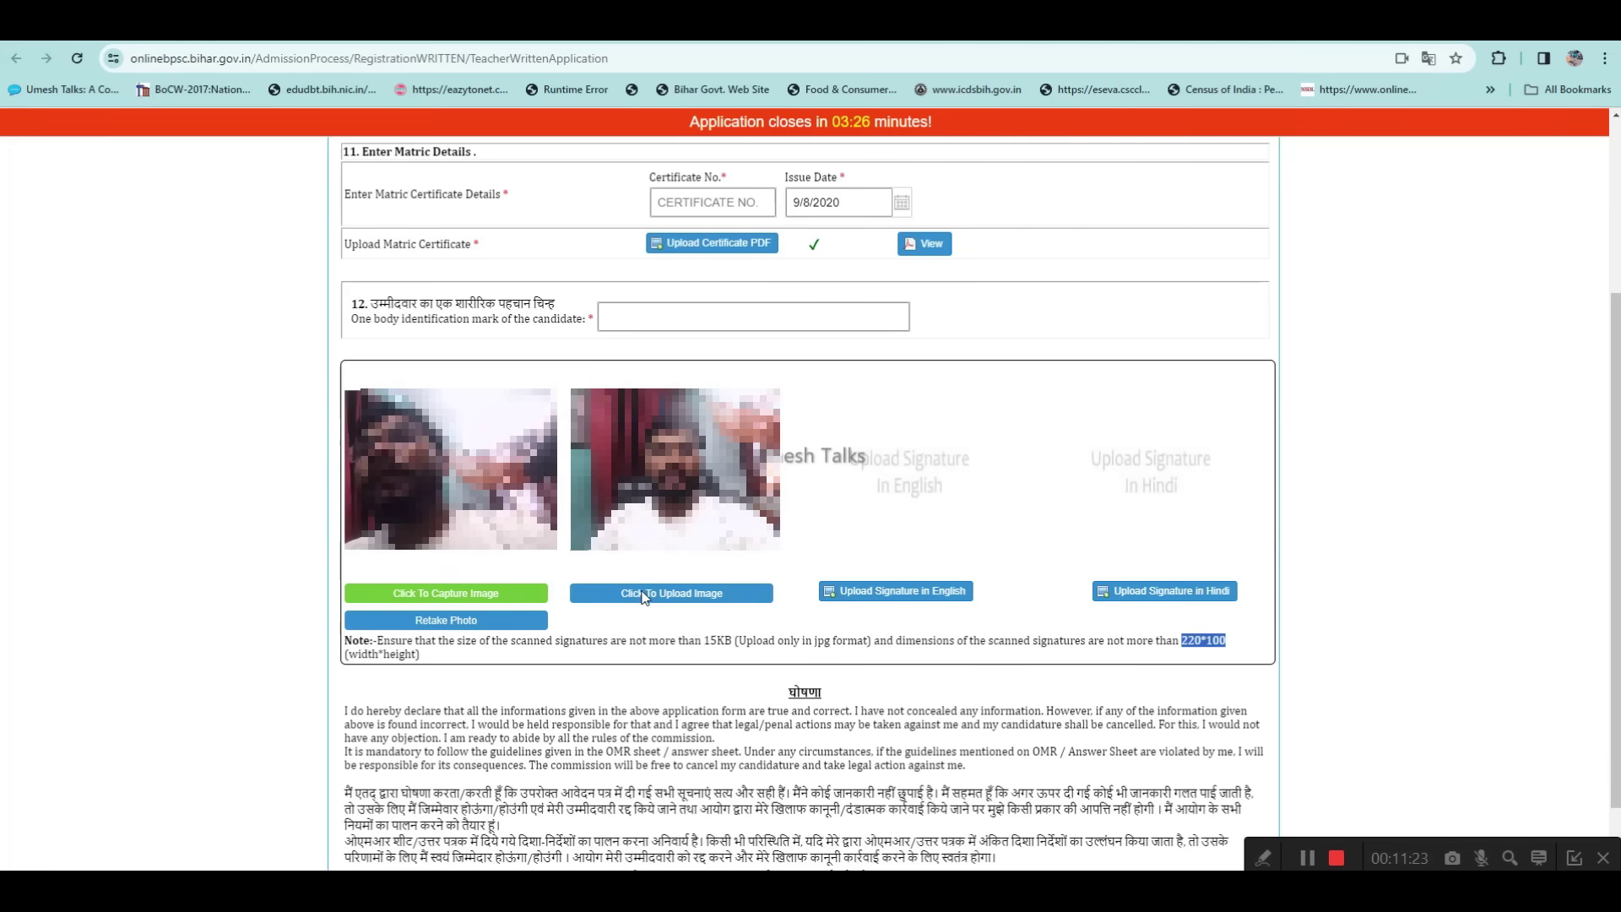
pyautogui.click(671, 598)
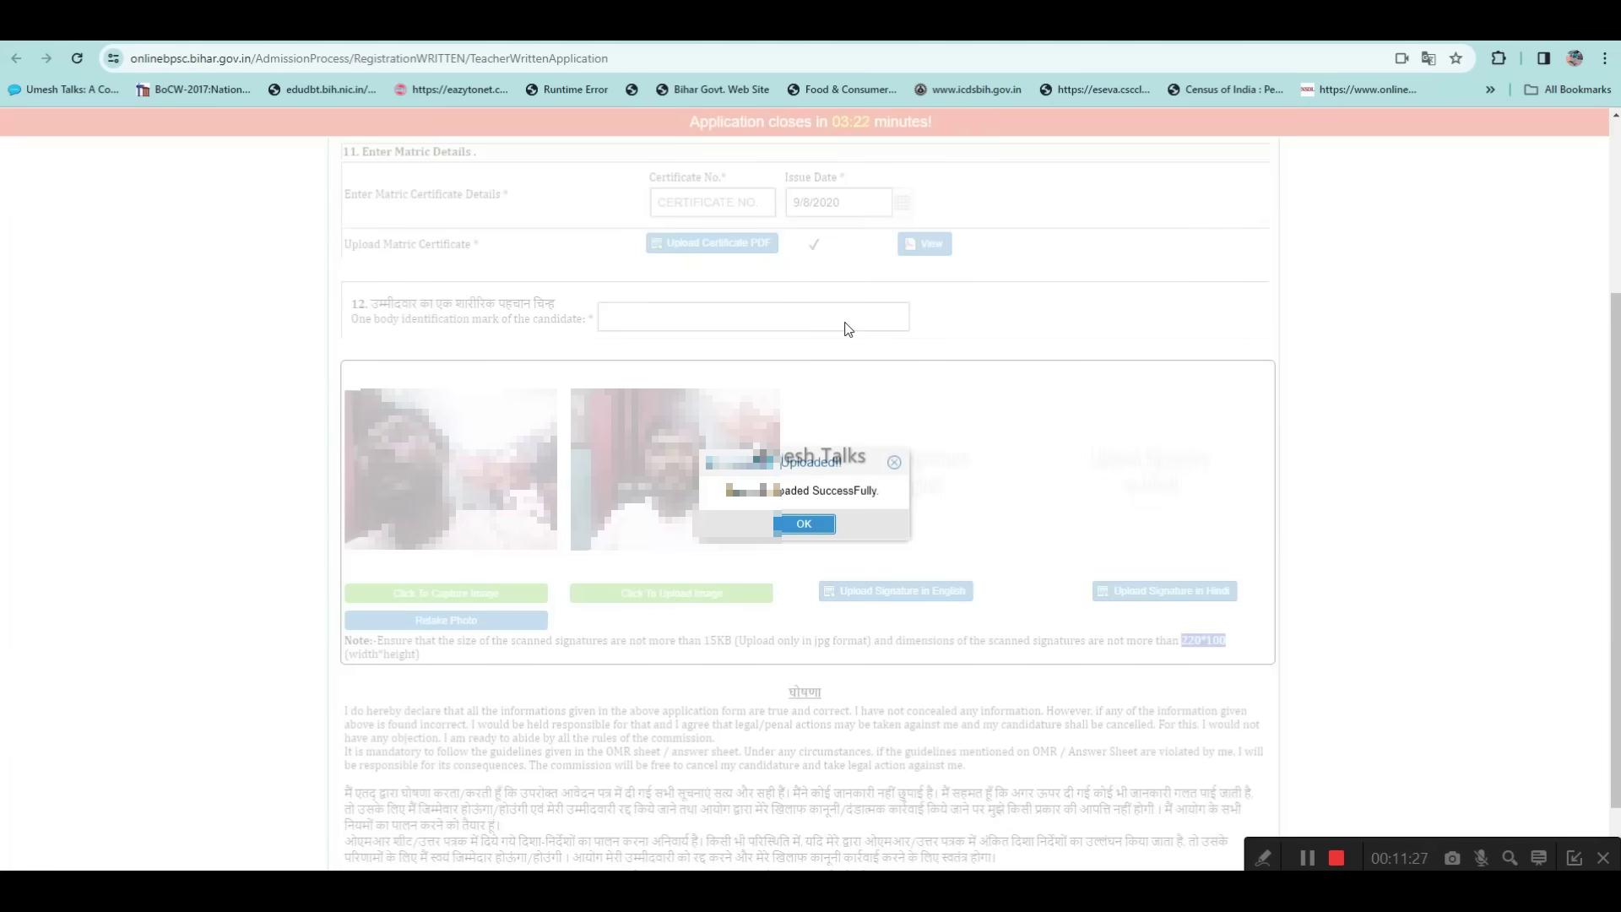
pyautogui.click(798, 524)
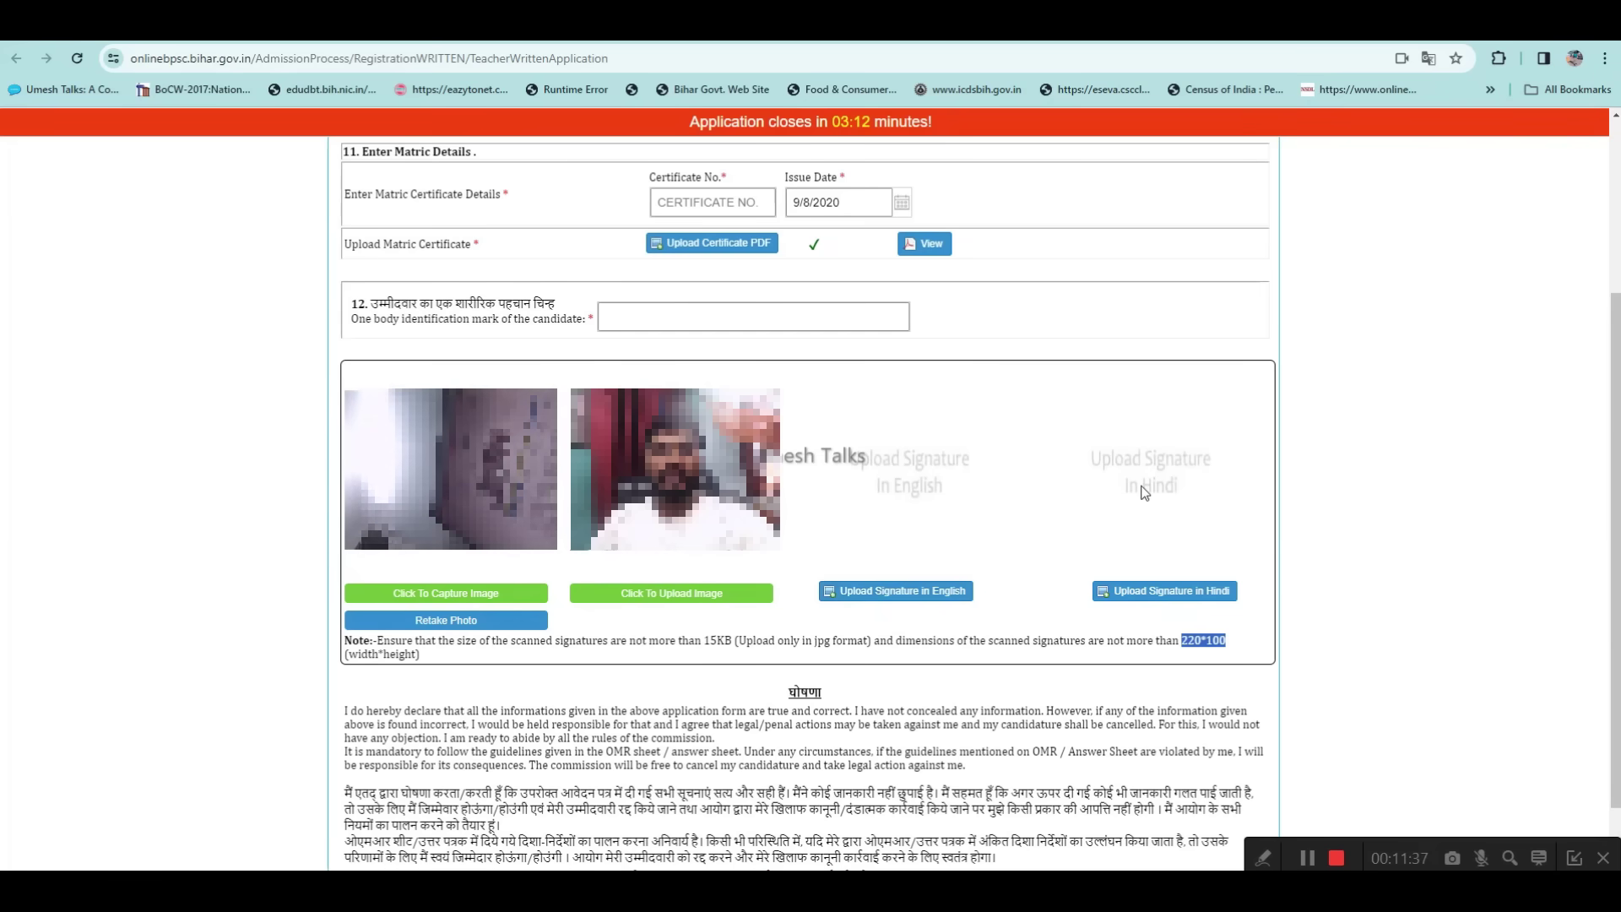
# - Try to upload each of the two Signature images from the Demo files folder as the English signature
pyautogui.click(919, 591)
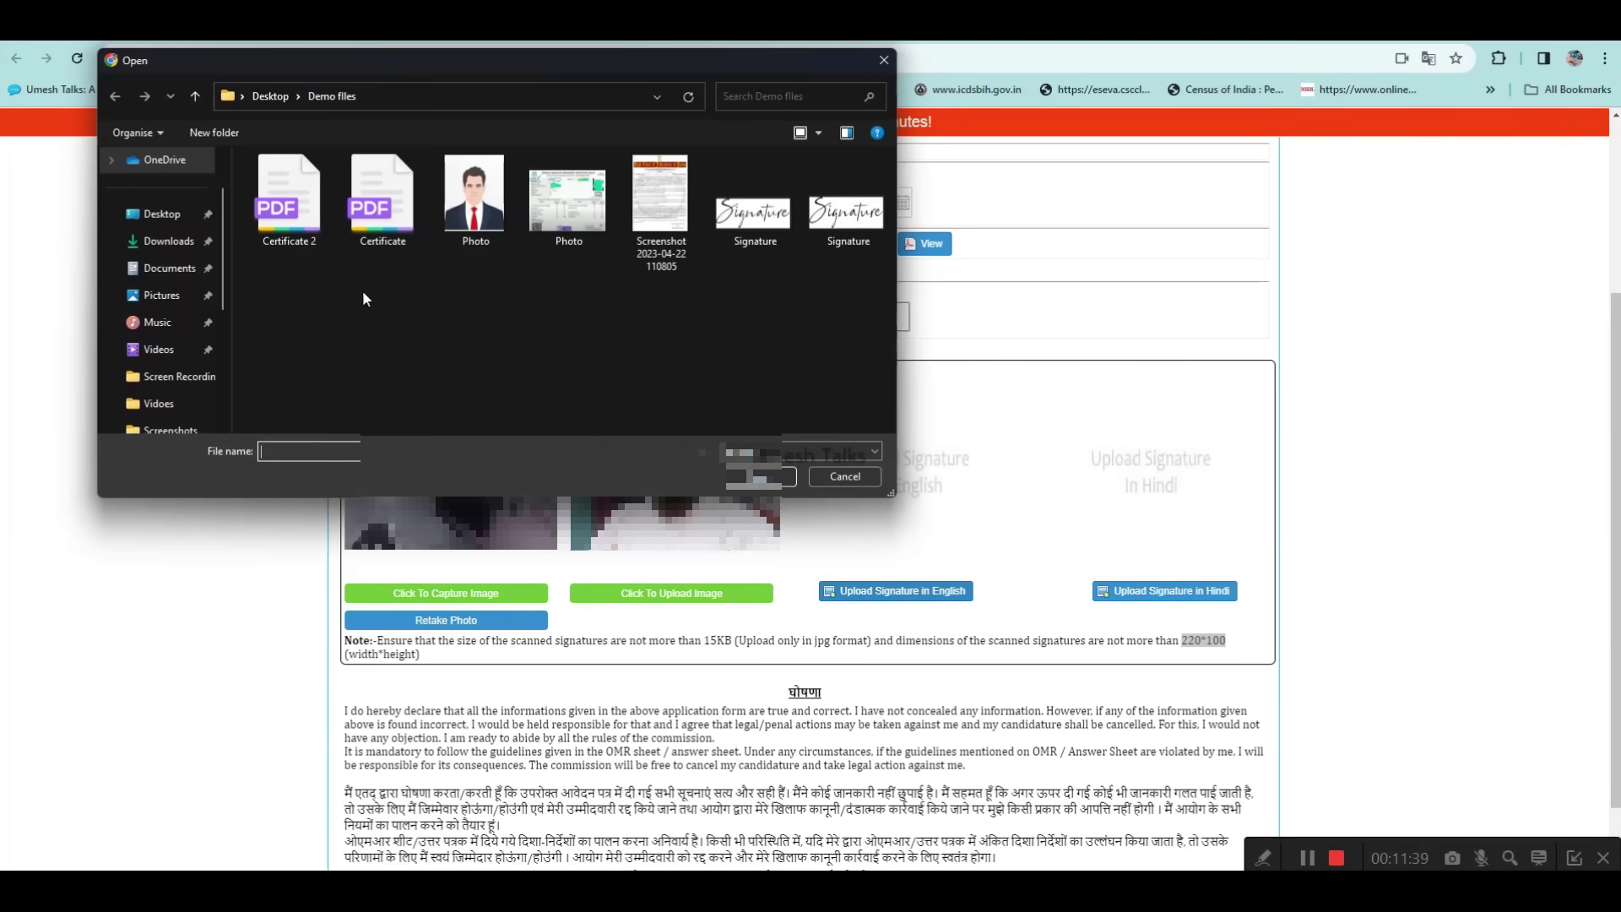
pyautogui.click(756, 223)
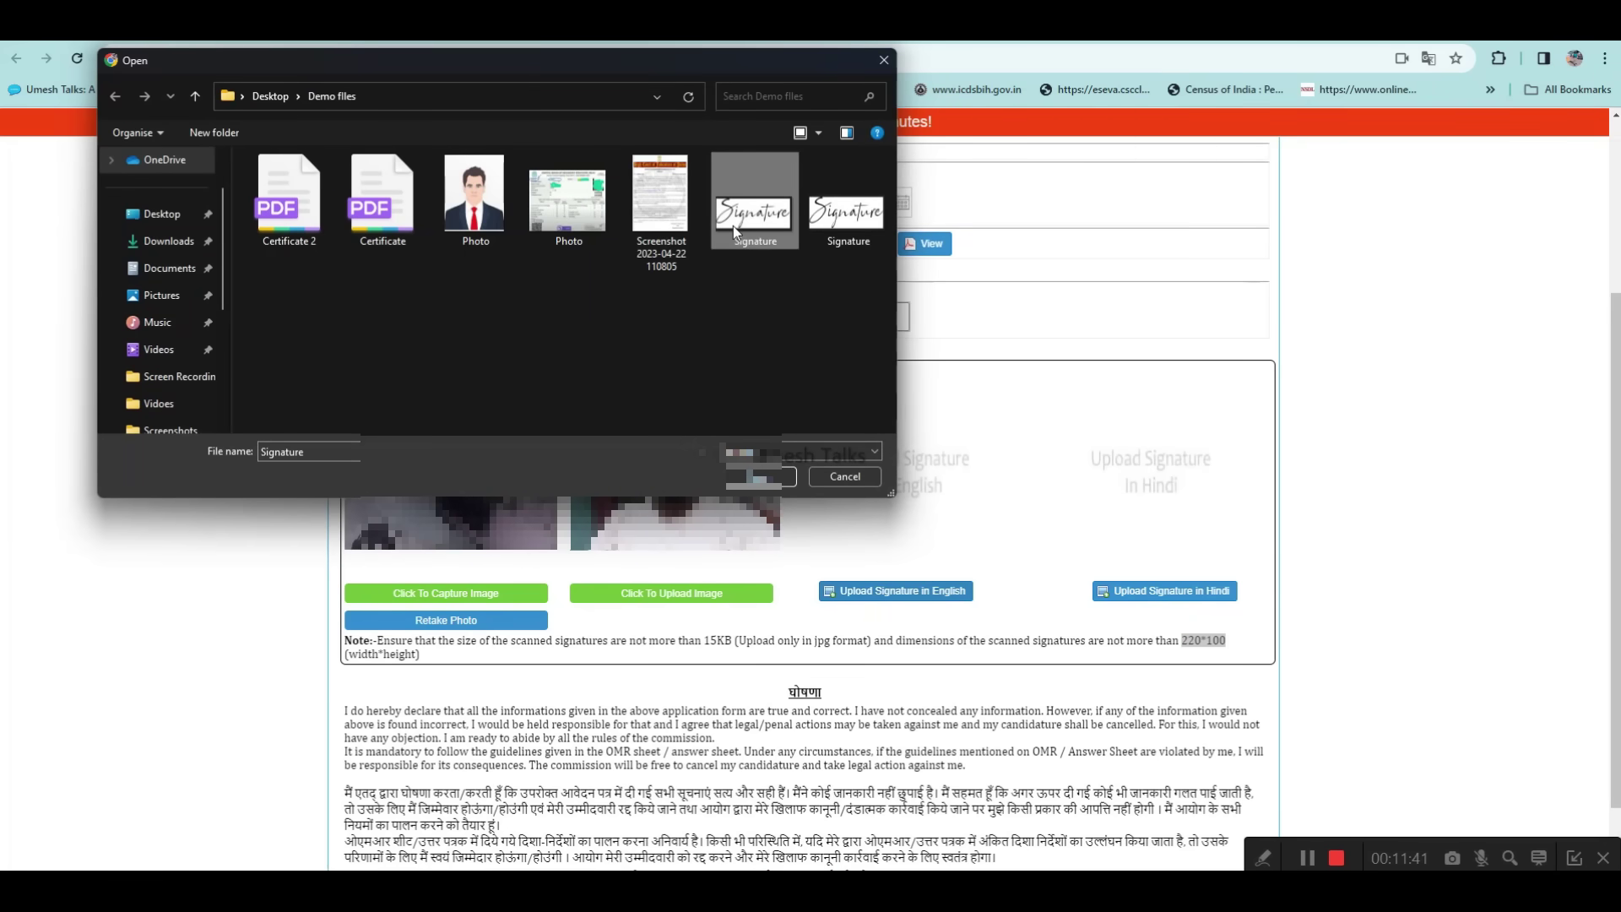
pyautogui.doubleClick(733, 225)
pyautogui.click(806, 530)
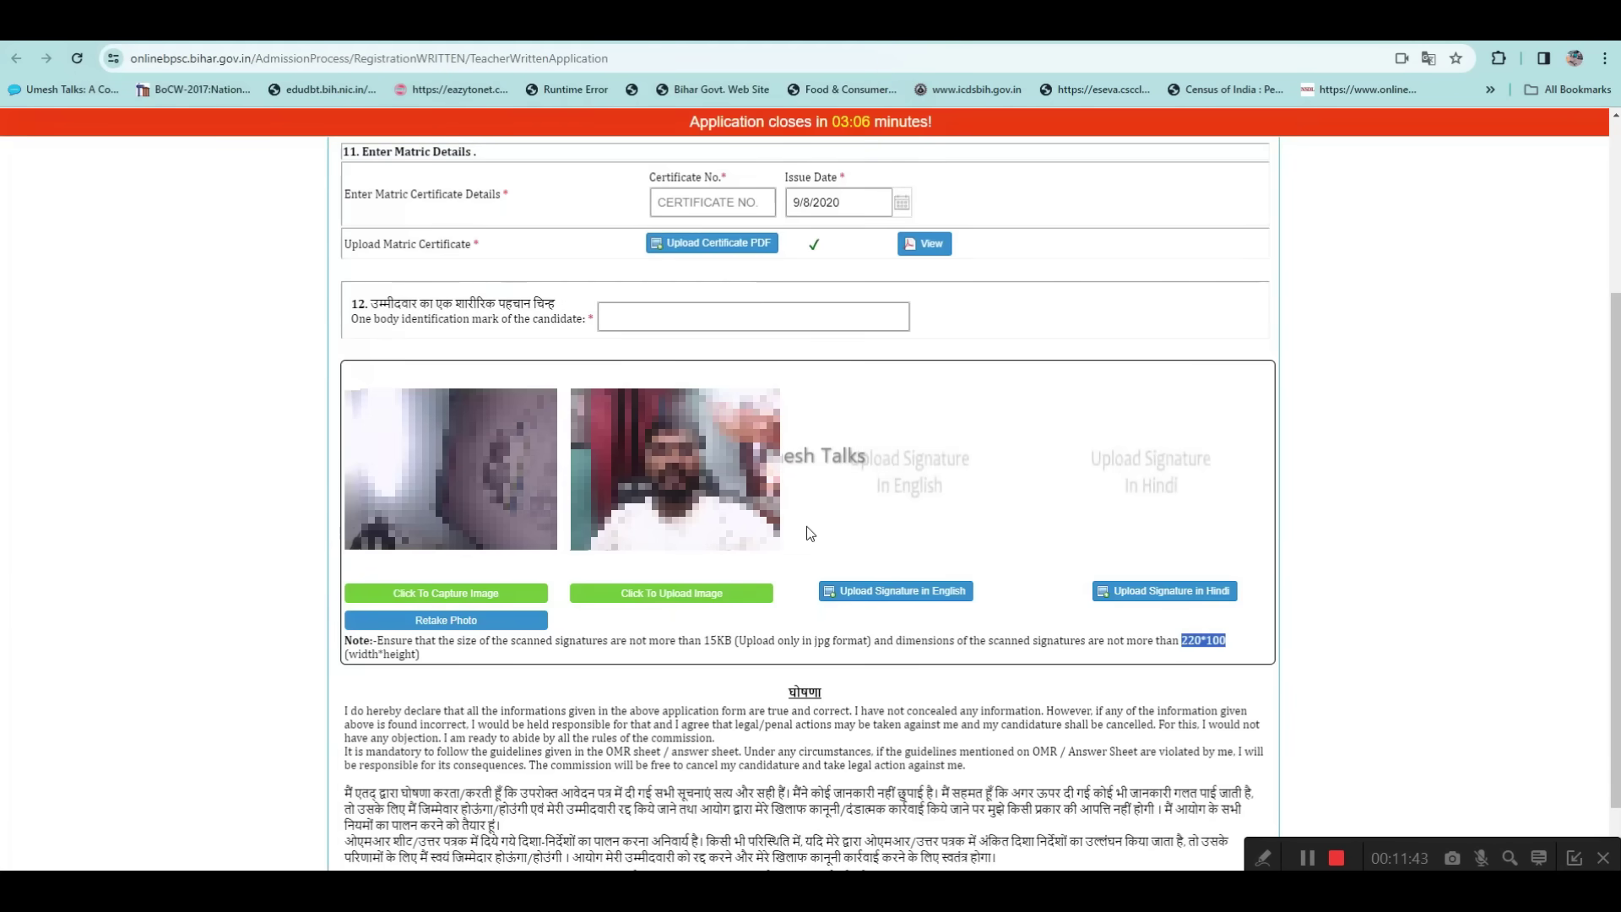
pyautogui.click(887, 590)
pyautogui.click(844, 215)
pyautogui.doubleClick(844, 216)
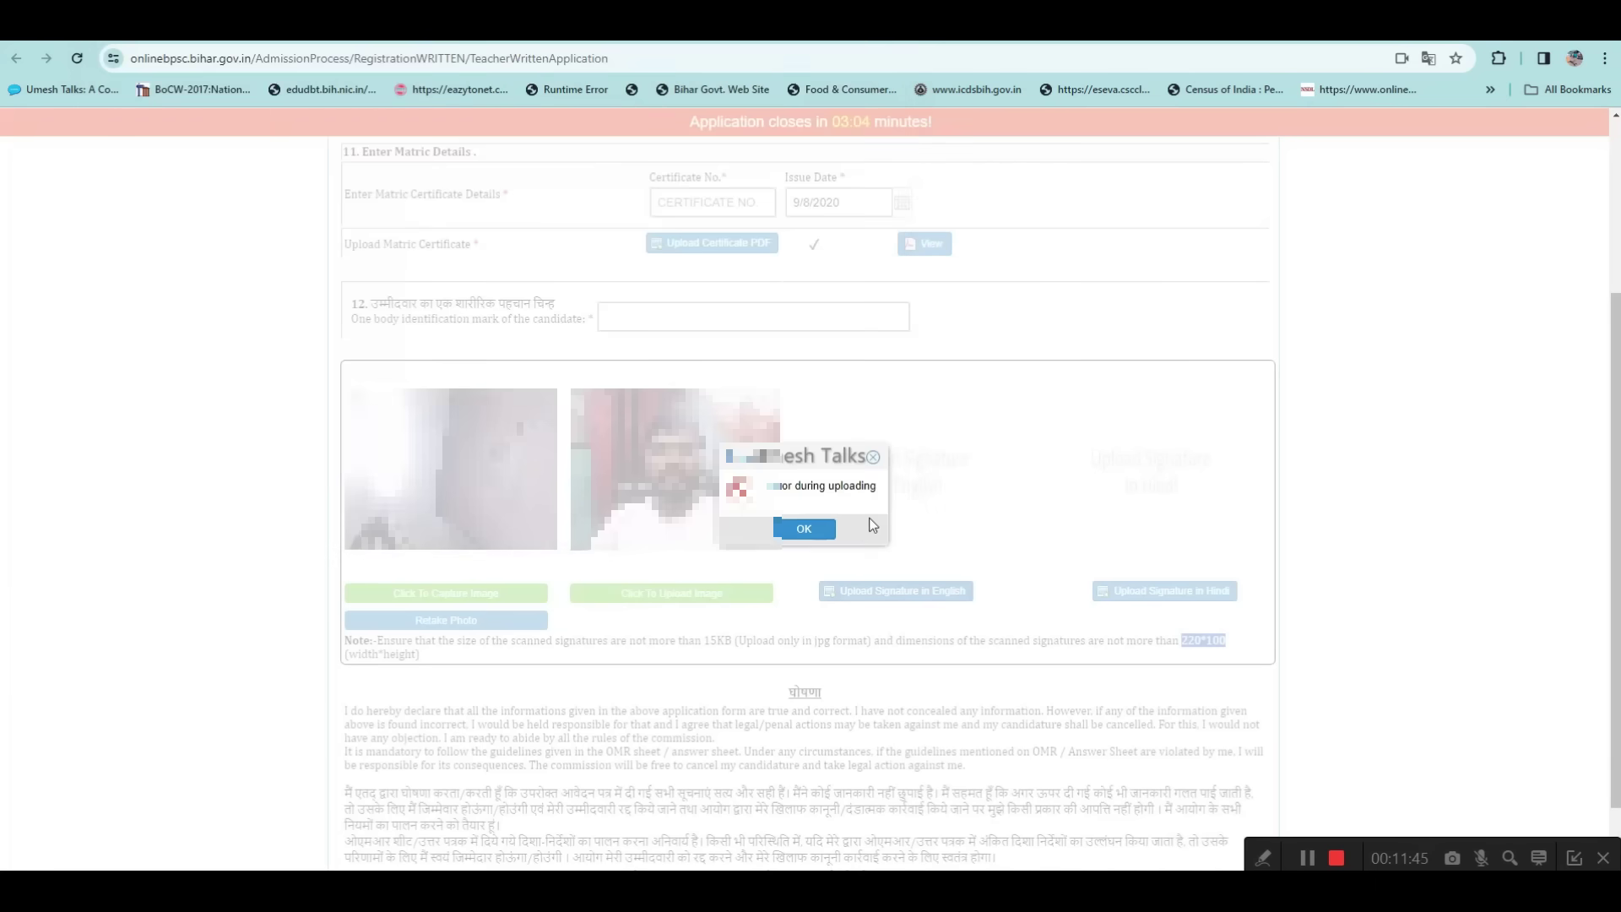
pyautogui.click(803, 528)
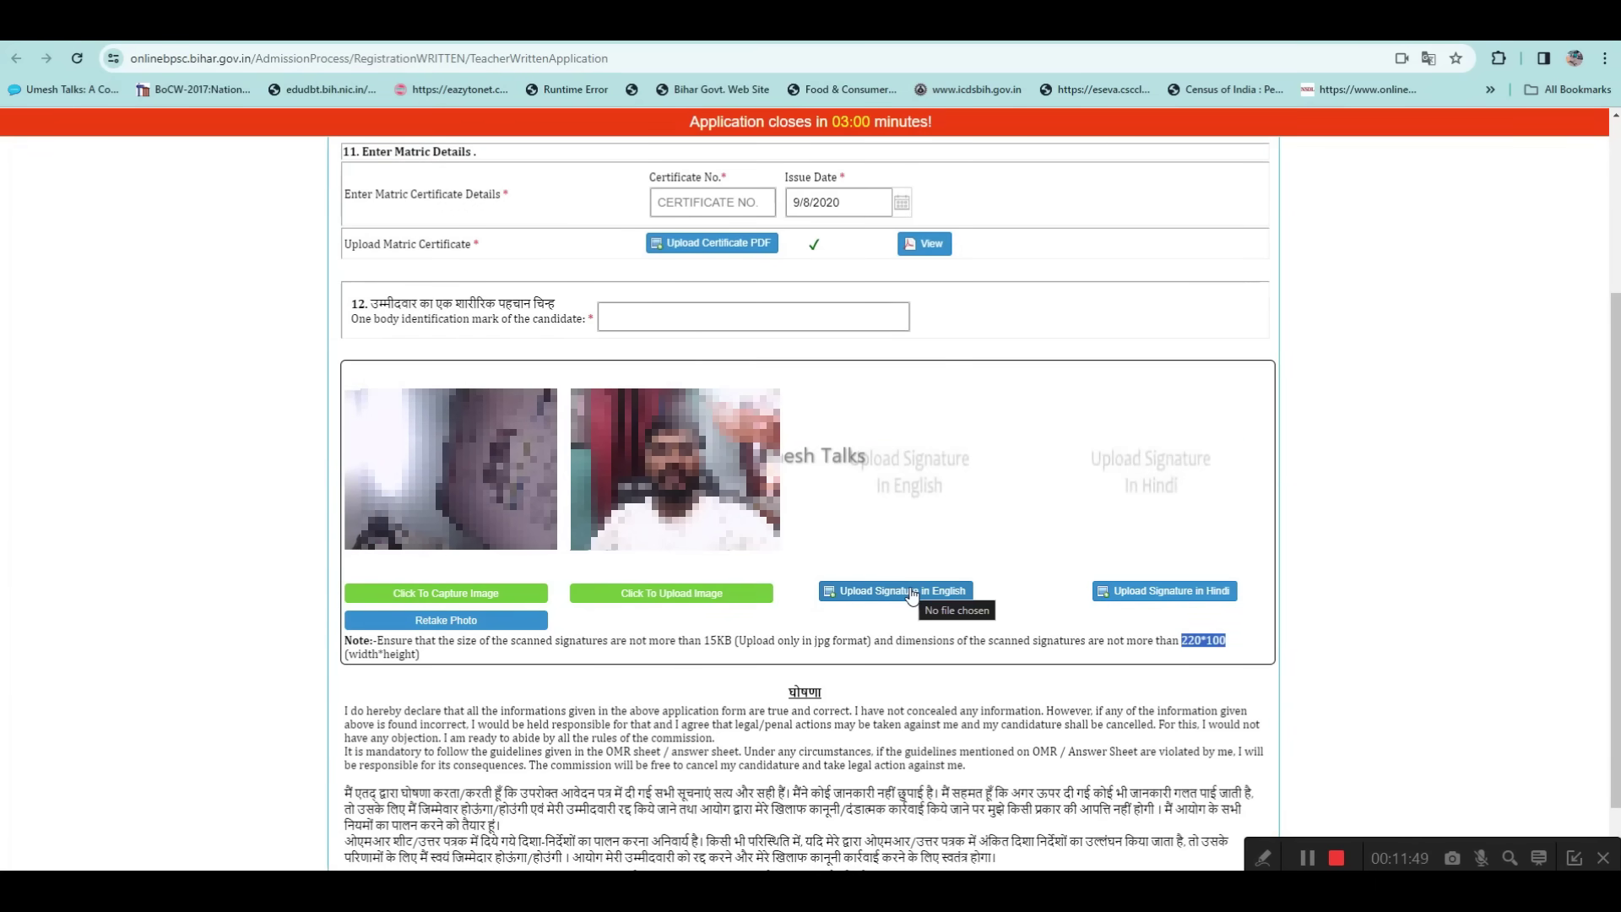
# - Recheck the allowed signature dimensions, and open the first Signature image from the Demo files folder in Paint
pyautogui.click(1190, 654)
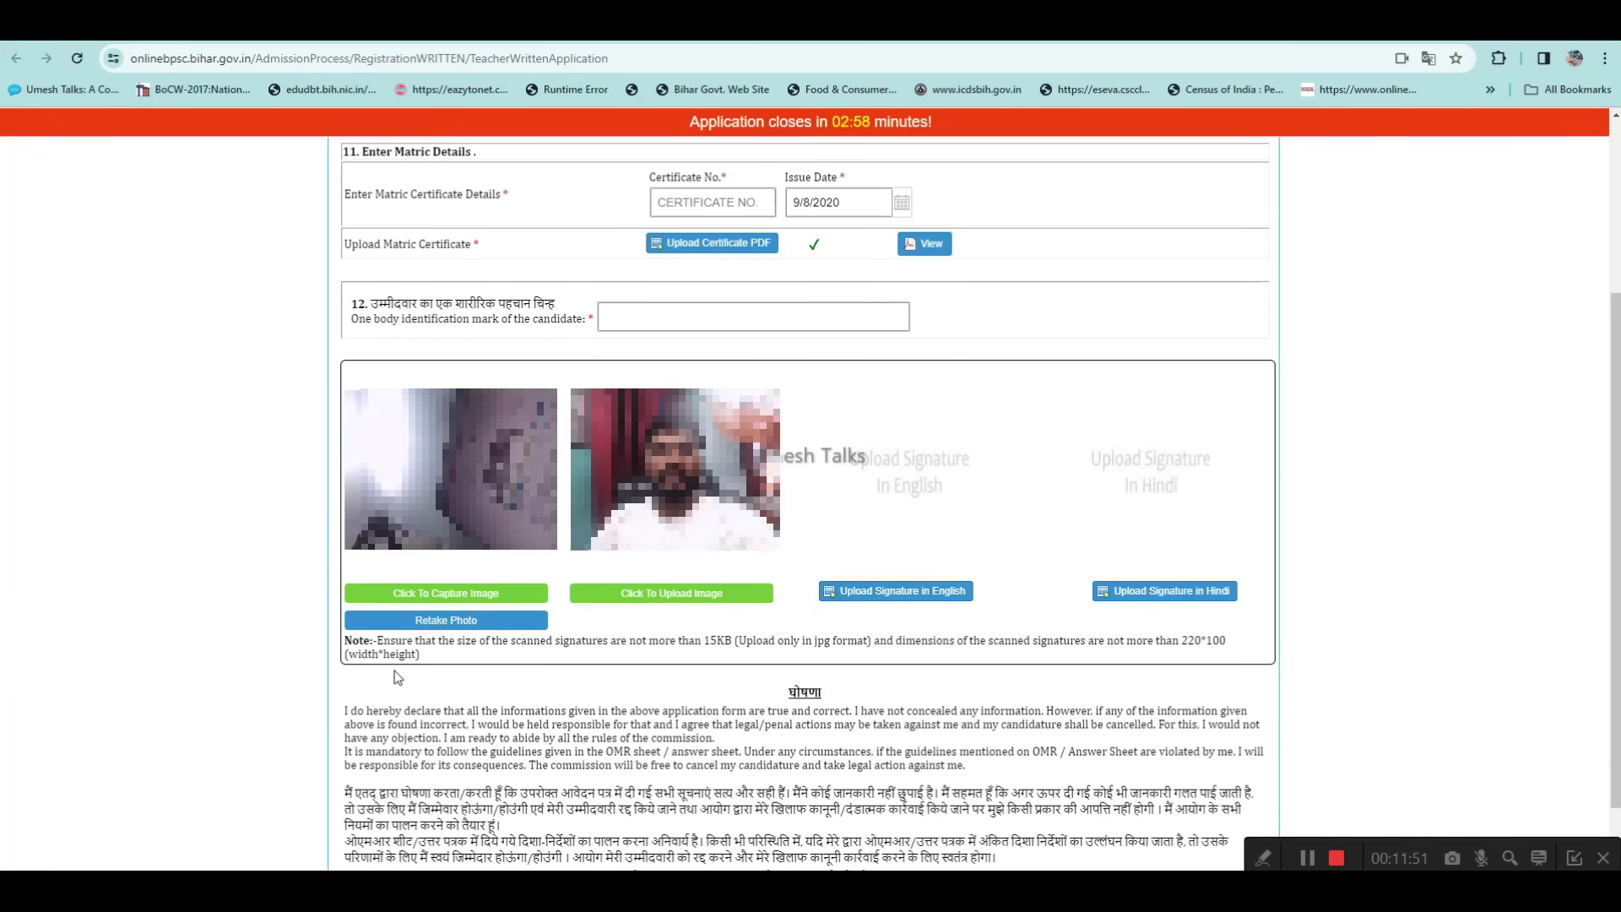
pyautogui.moveTo(1180, 643); pyautogui.dragTo(1228, 643)
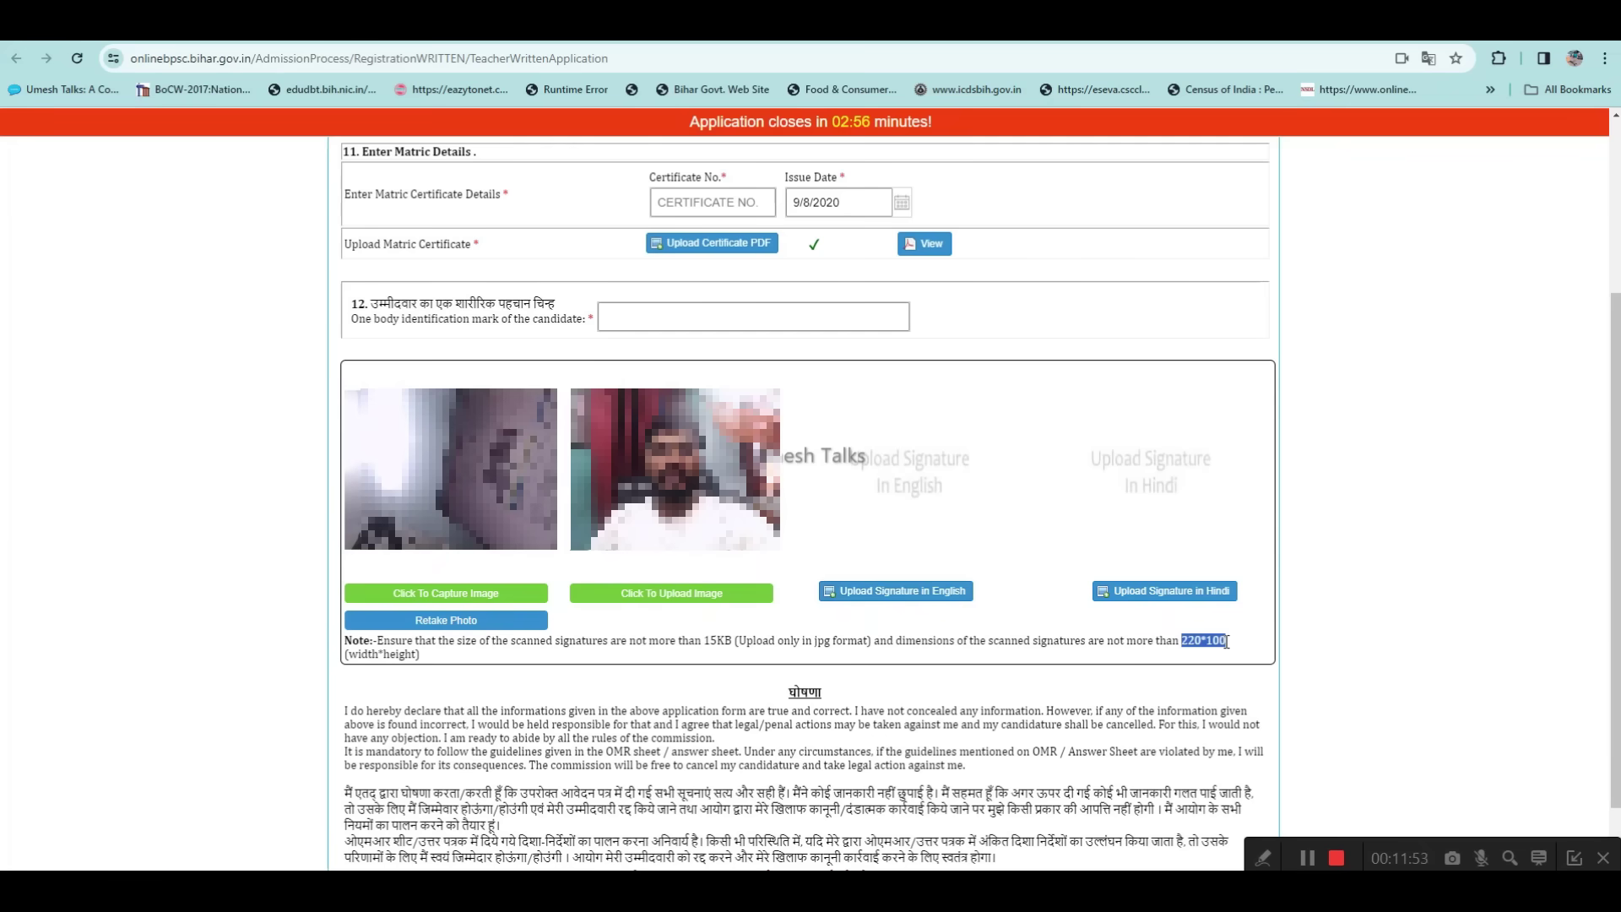
pyautogui.click(906, 596)
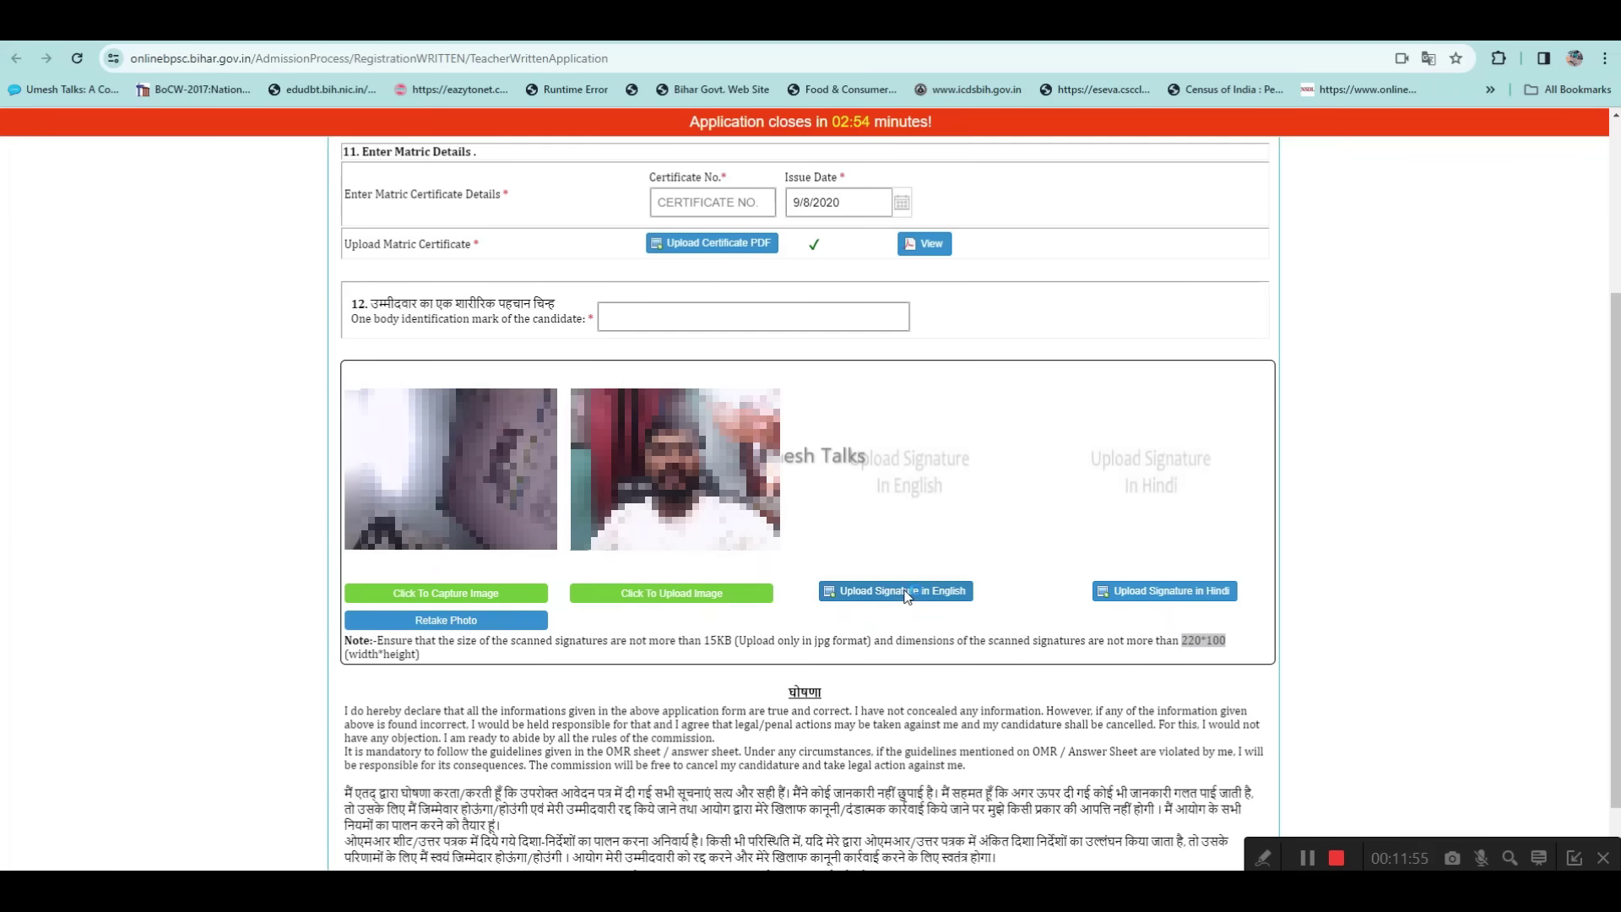
pyautogui.click(745, 224)
pyautogui.rightClick(745, 224)
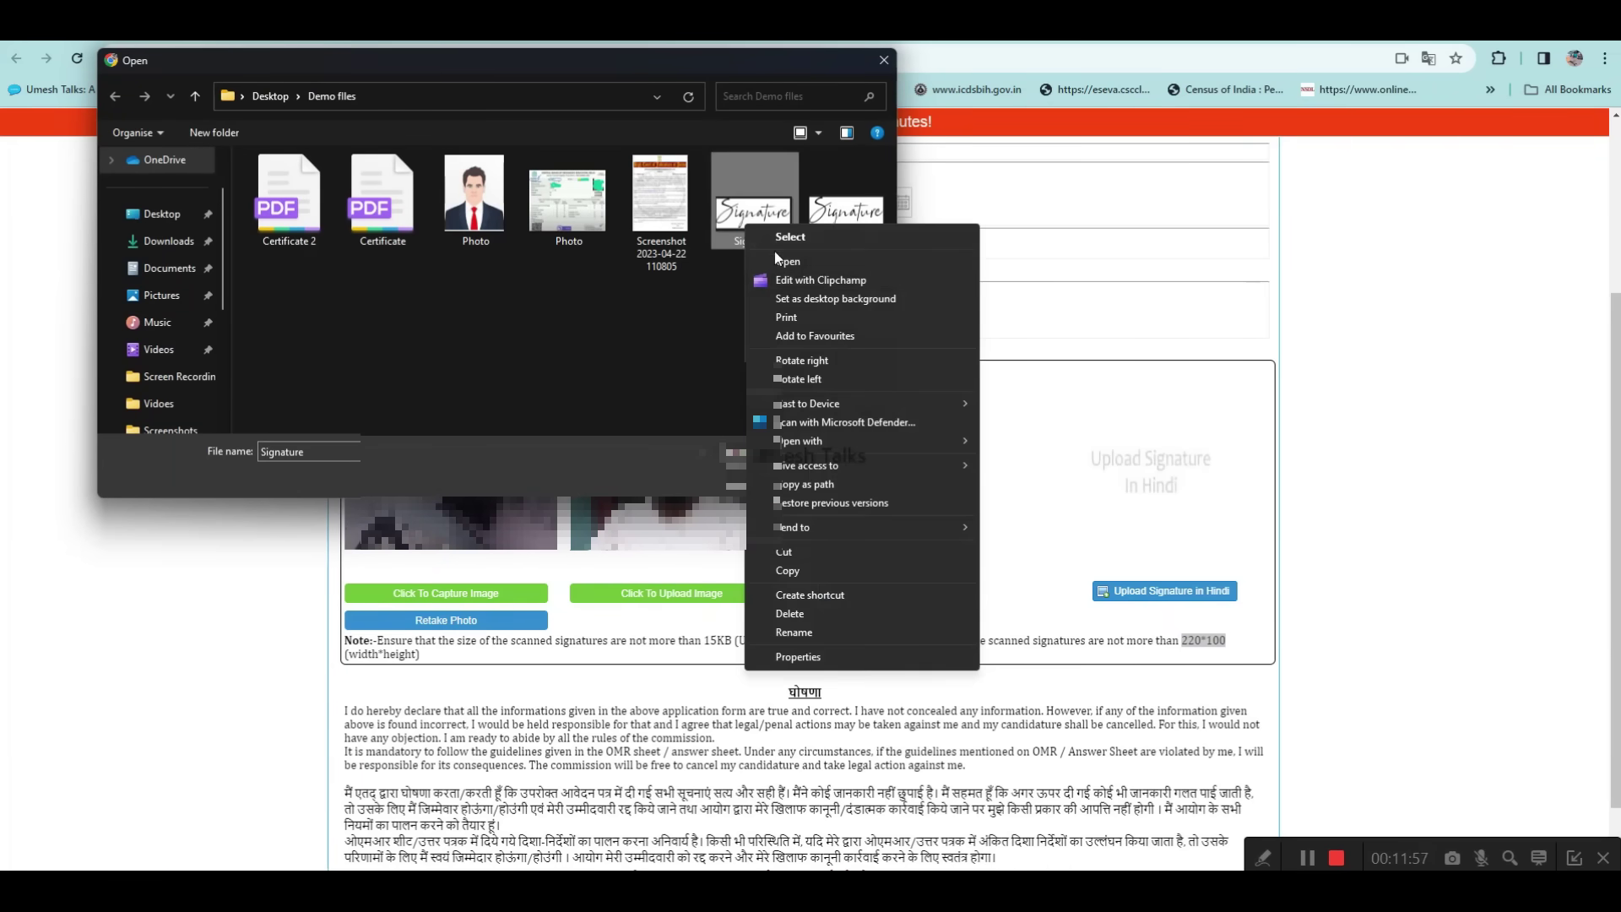
pyautogui.click(797, 318)
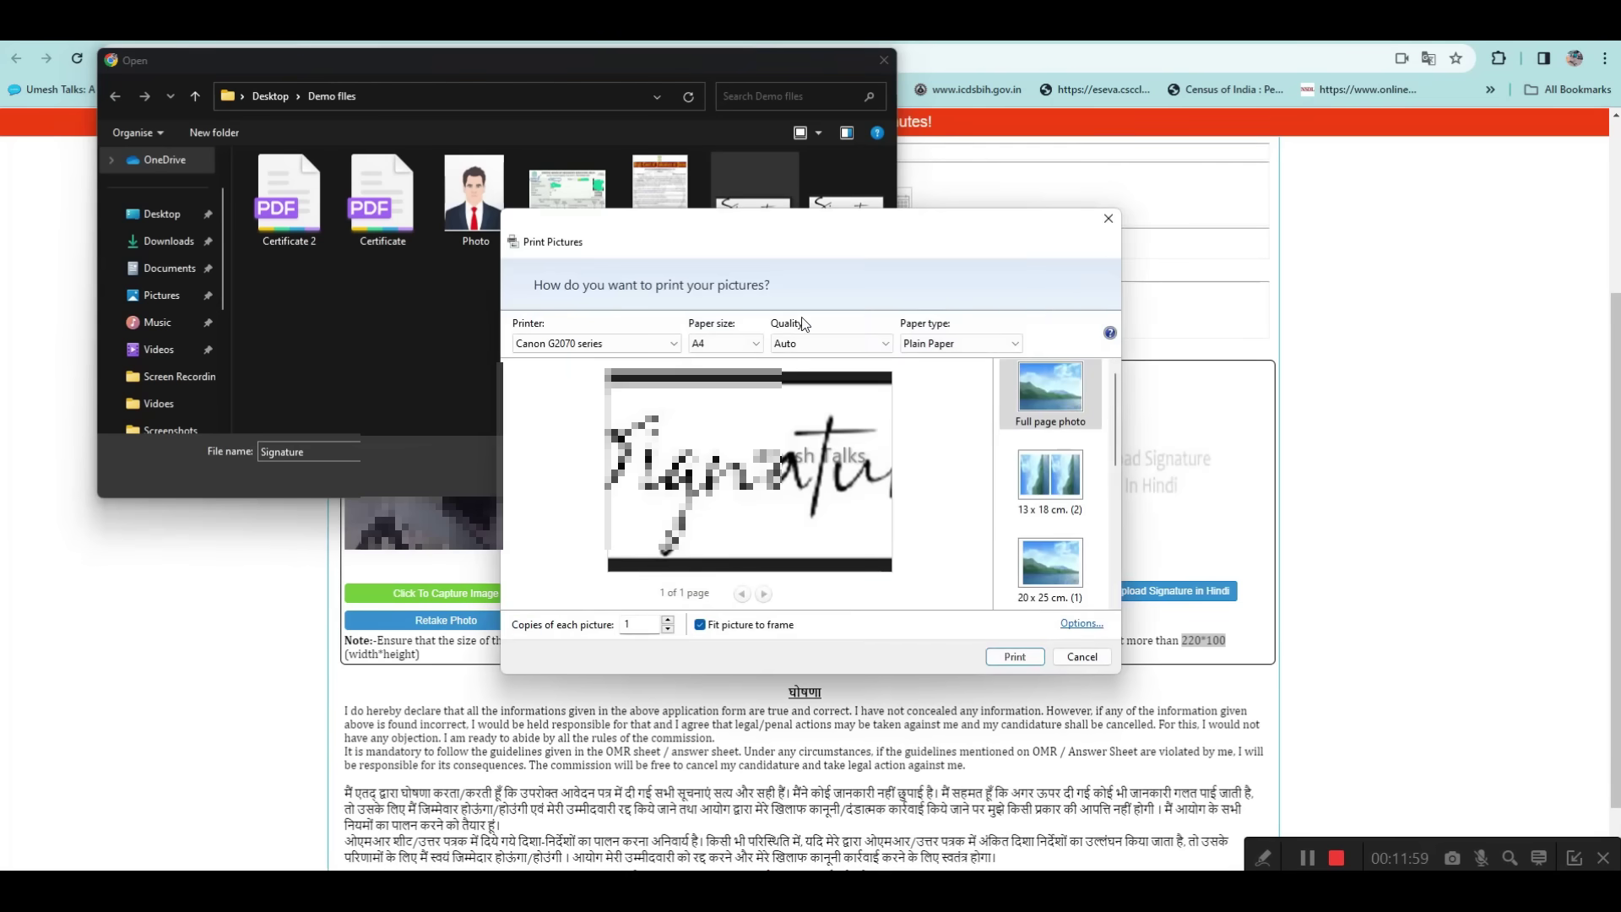
pyautogui.click(1109, 218)
pyautogui.rightClick(733, 226)
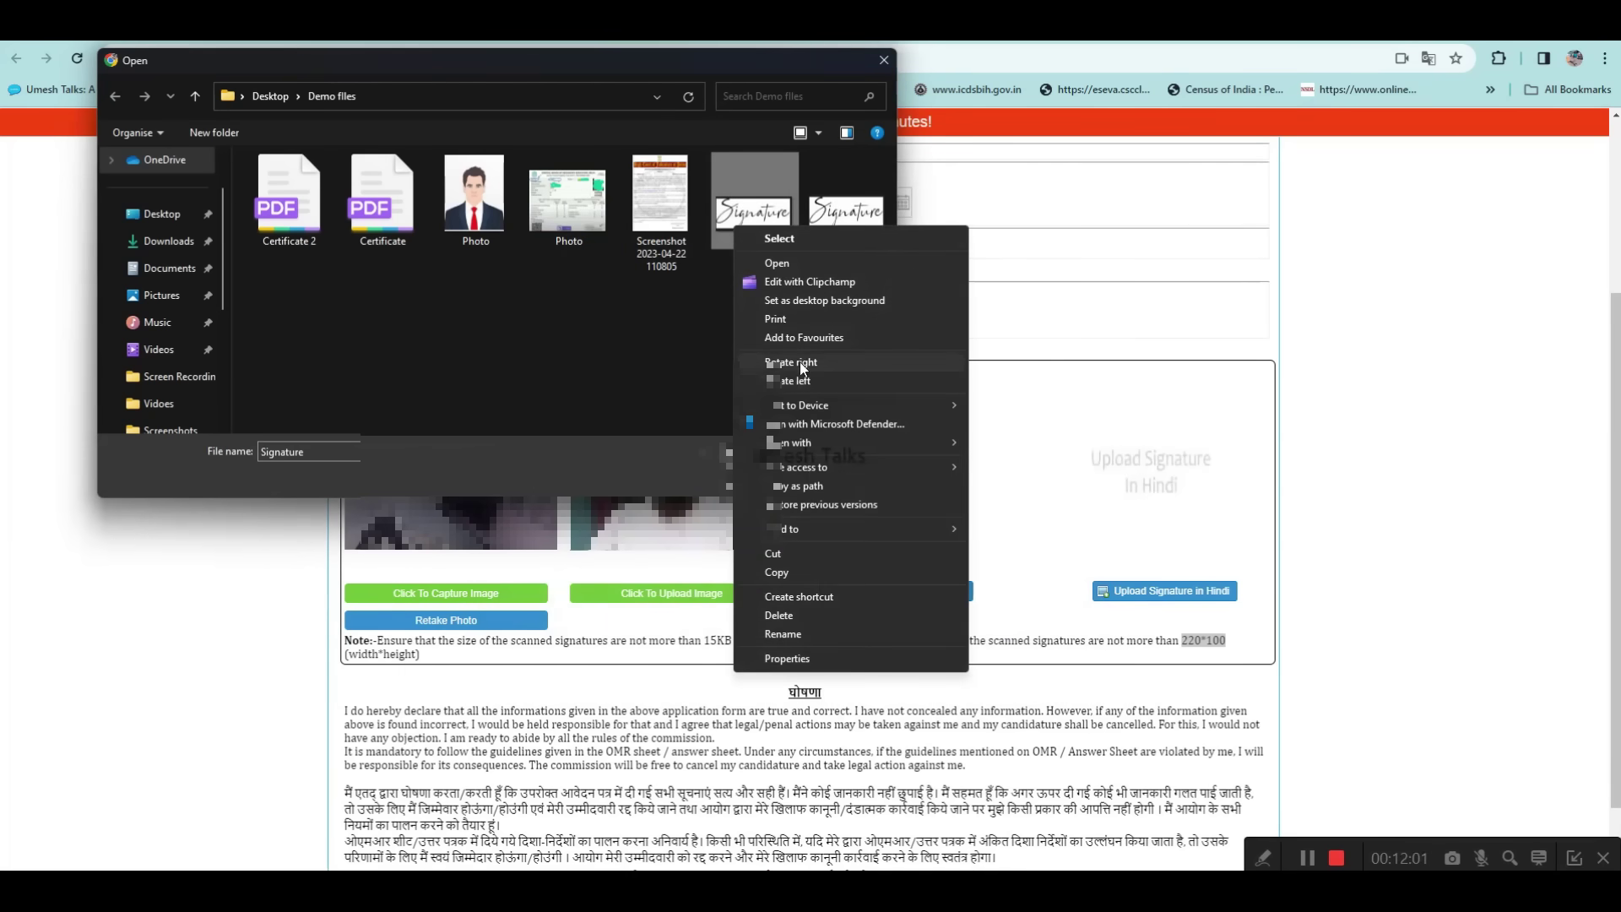
pyautogui.moveTo(946, 441)
pyautogui.click(1009, 500)
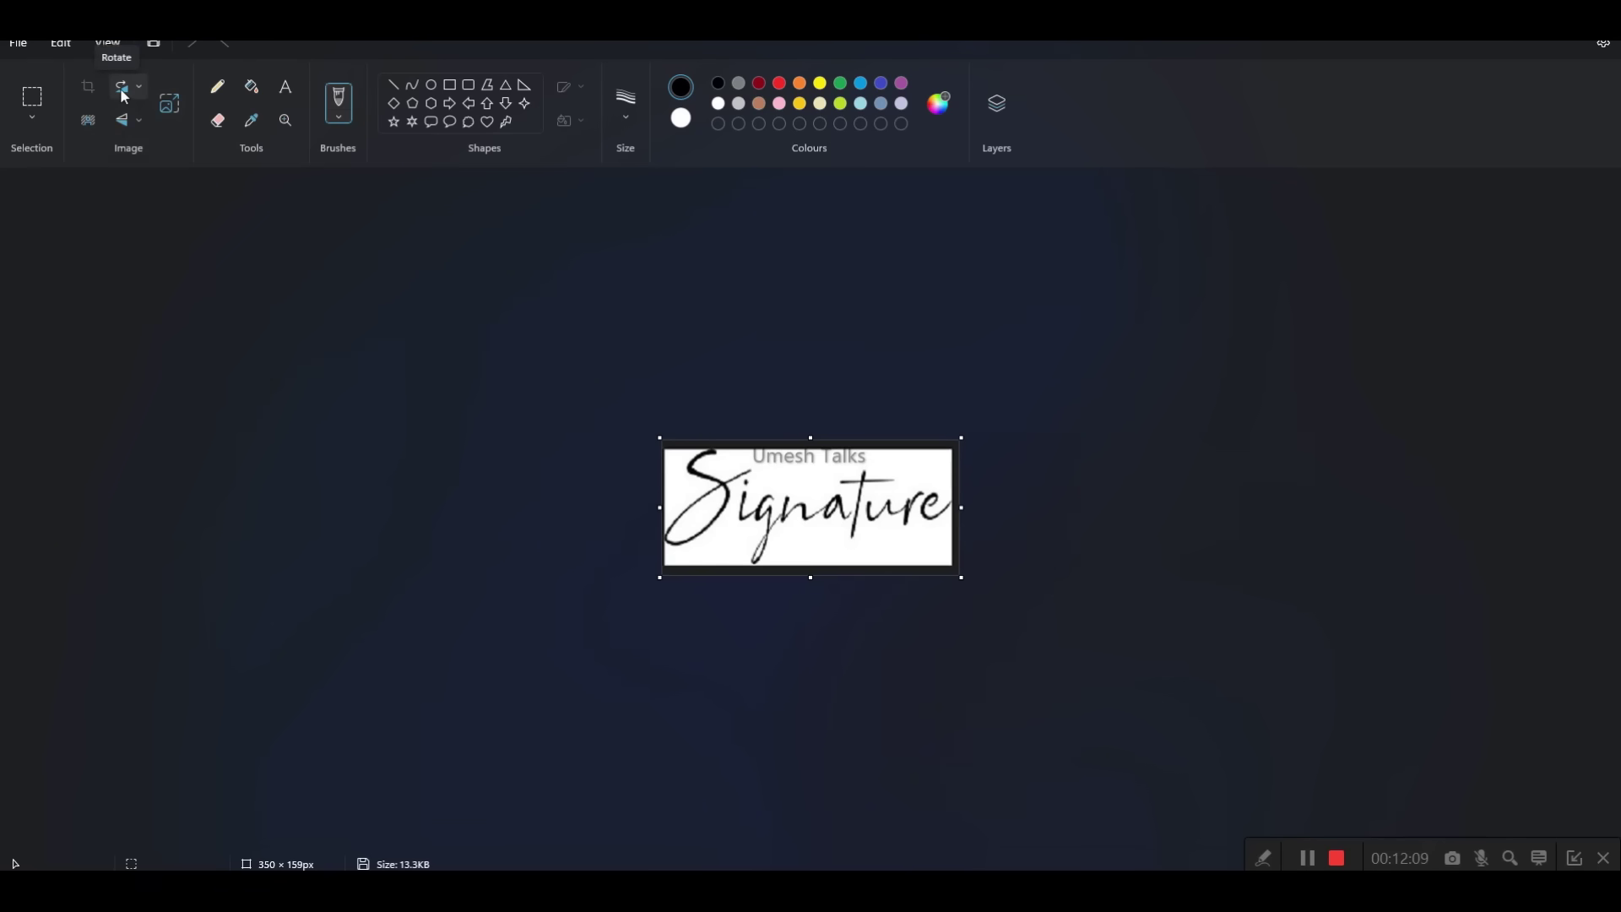
# - Resize the signature image to 220 × 100 pixels with the aspect ratio unlocked
pyautogui.click(168, 104)
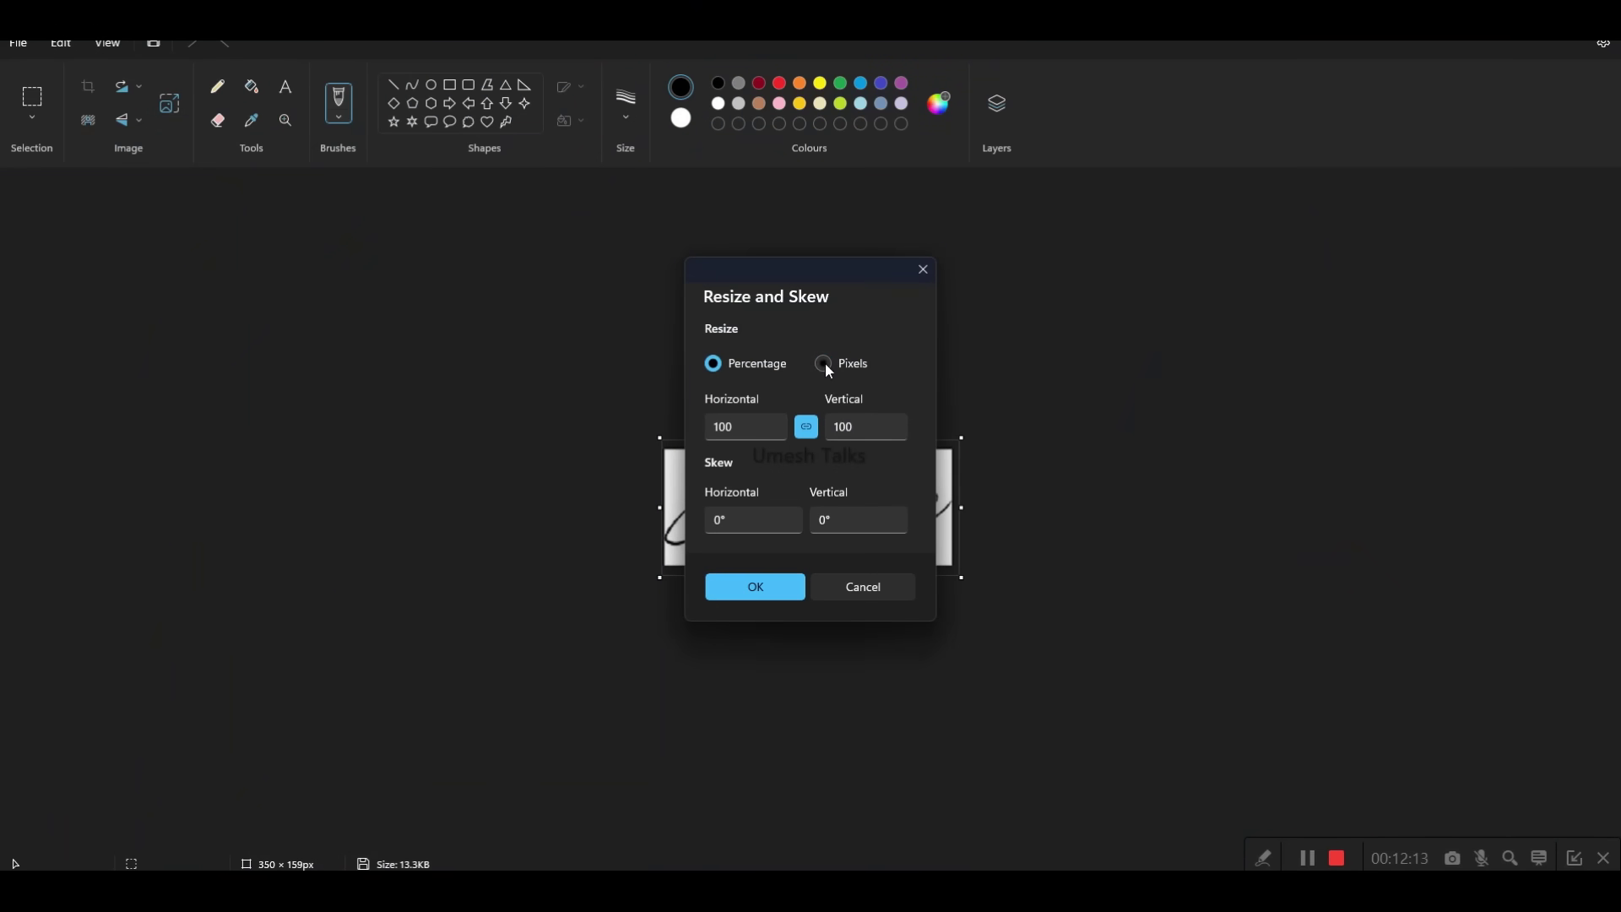
pyautogui.click(824, 364)
pyautogui.doubleClick(738, 428)
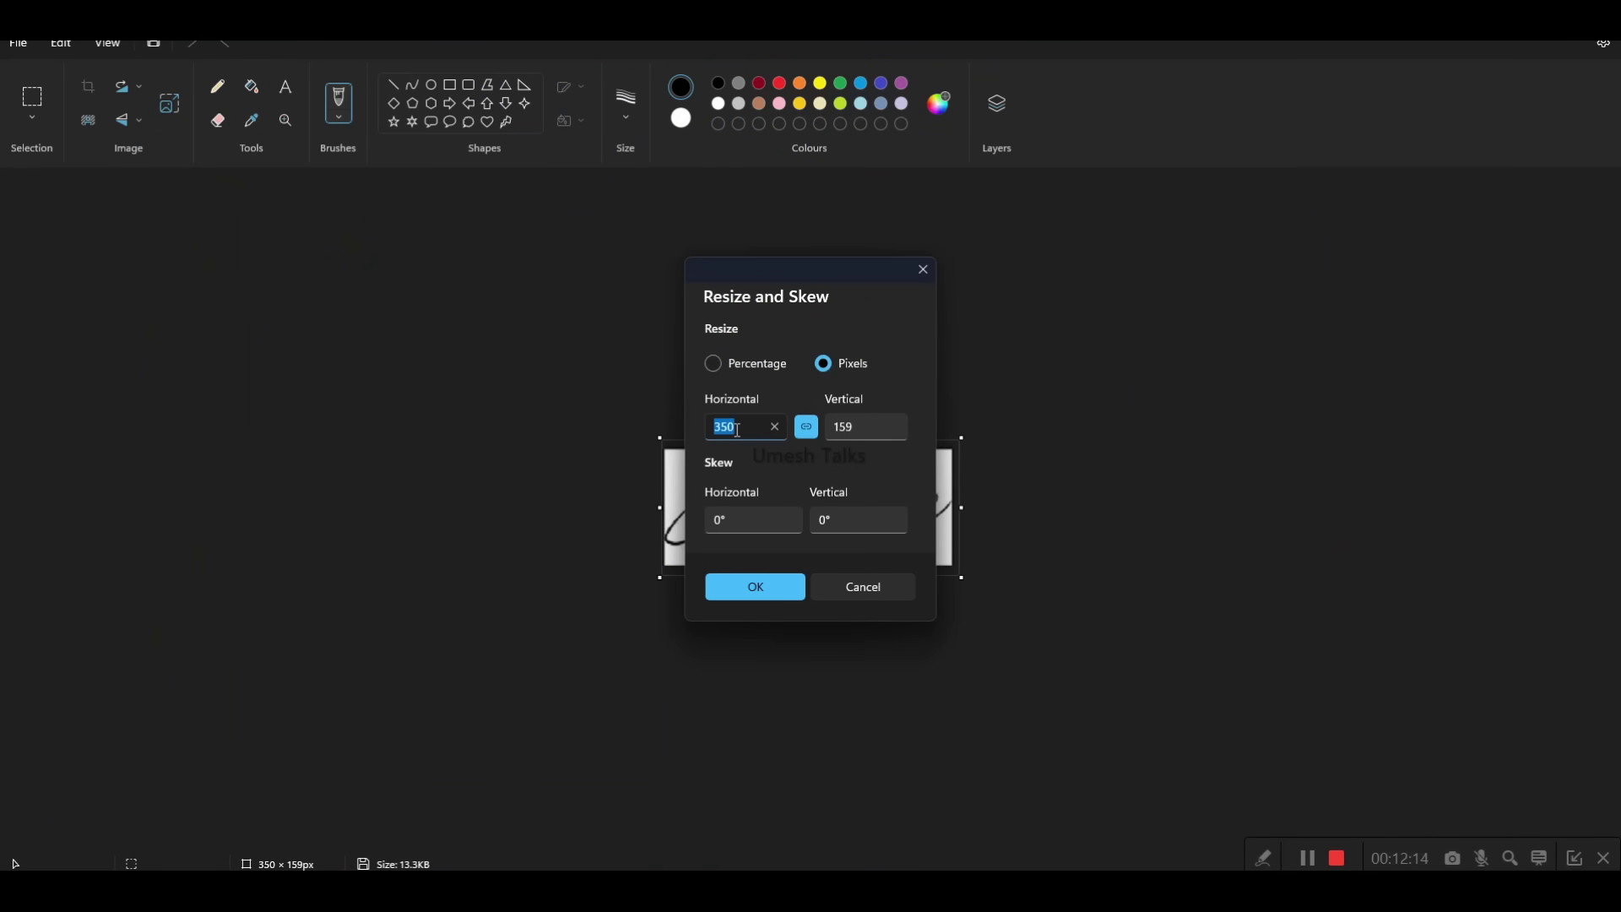
pyautogui.click(807, 427)
pyautogui.doubleClick(724, 427)
pyautogui.click(722, 426)
pyautogui.moveTo(738, 424); pyautogui.dragTo(713, 425)
pyautogui.doubleClick(843, 427)
pyautogui.write('100')
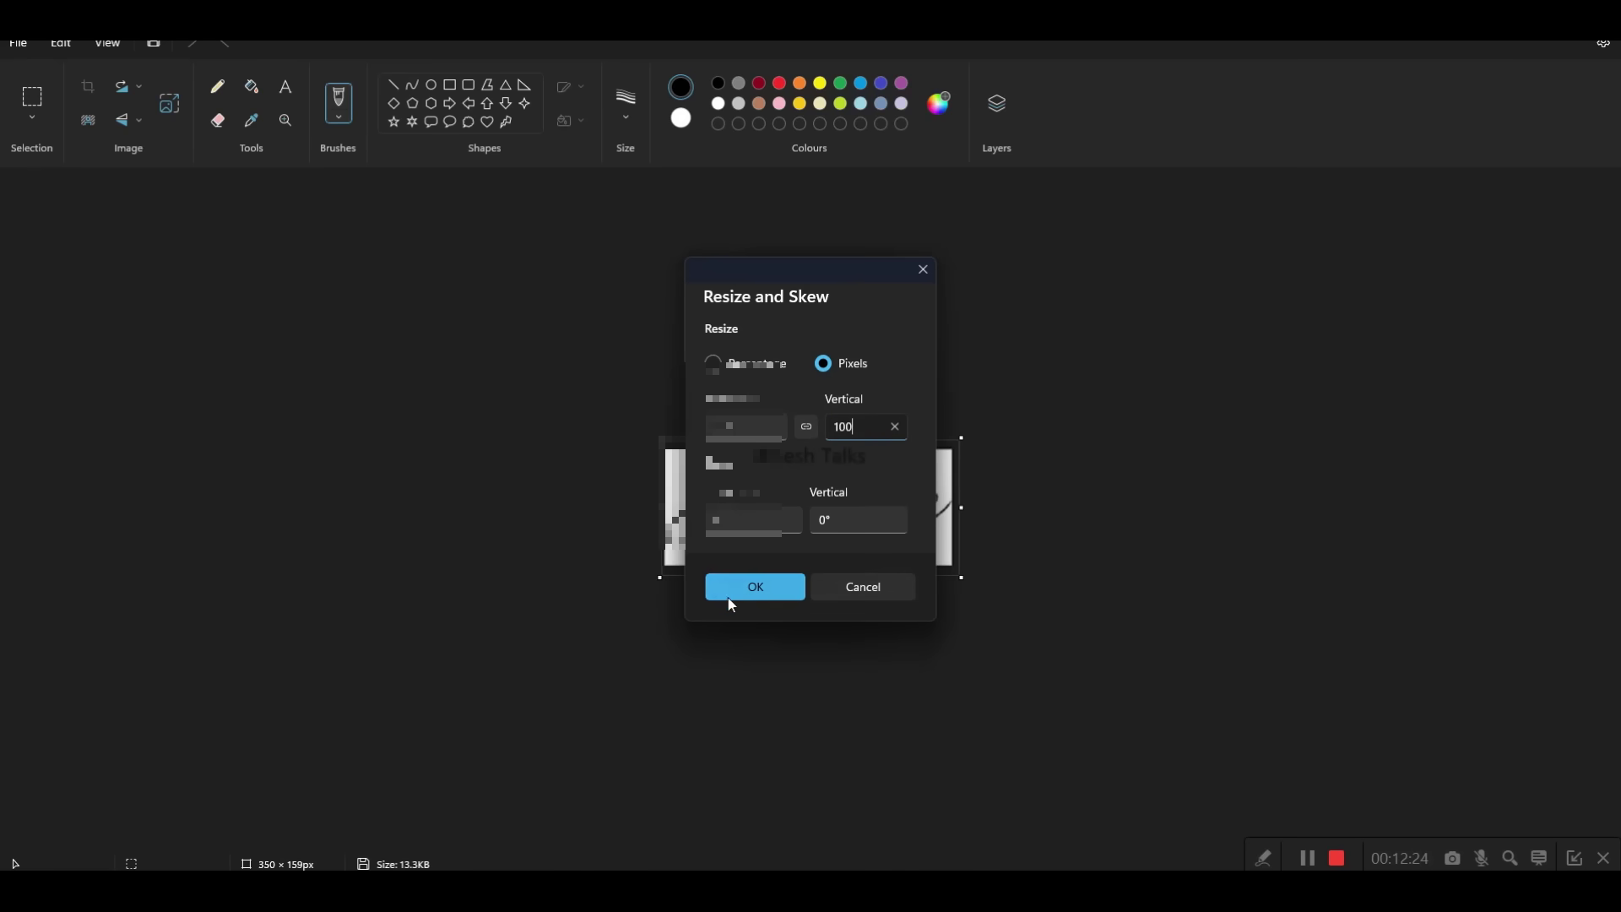
pyautogui.click(728, 591)
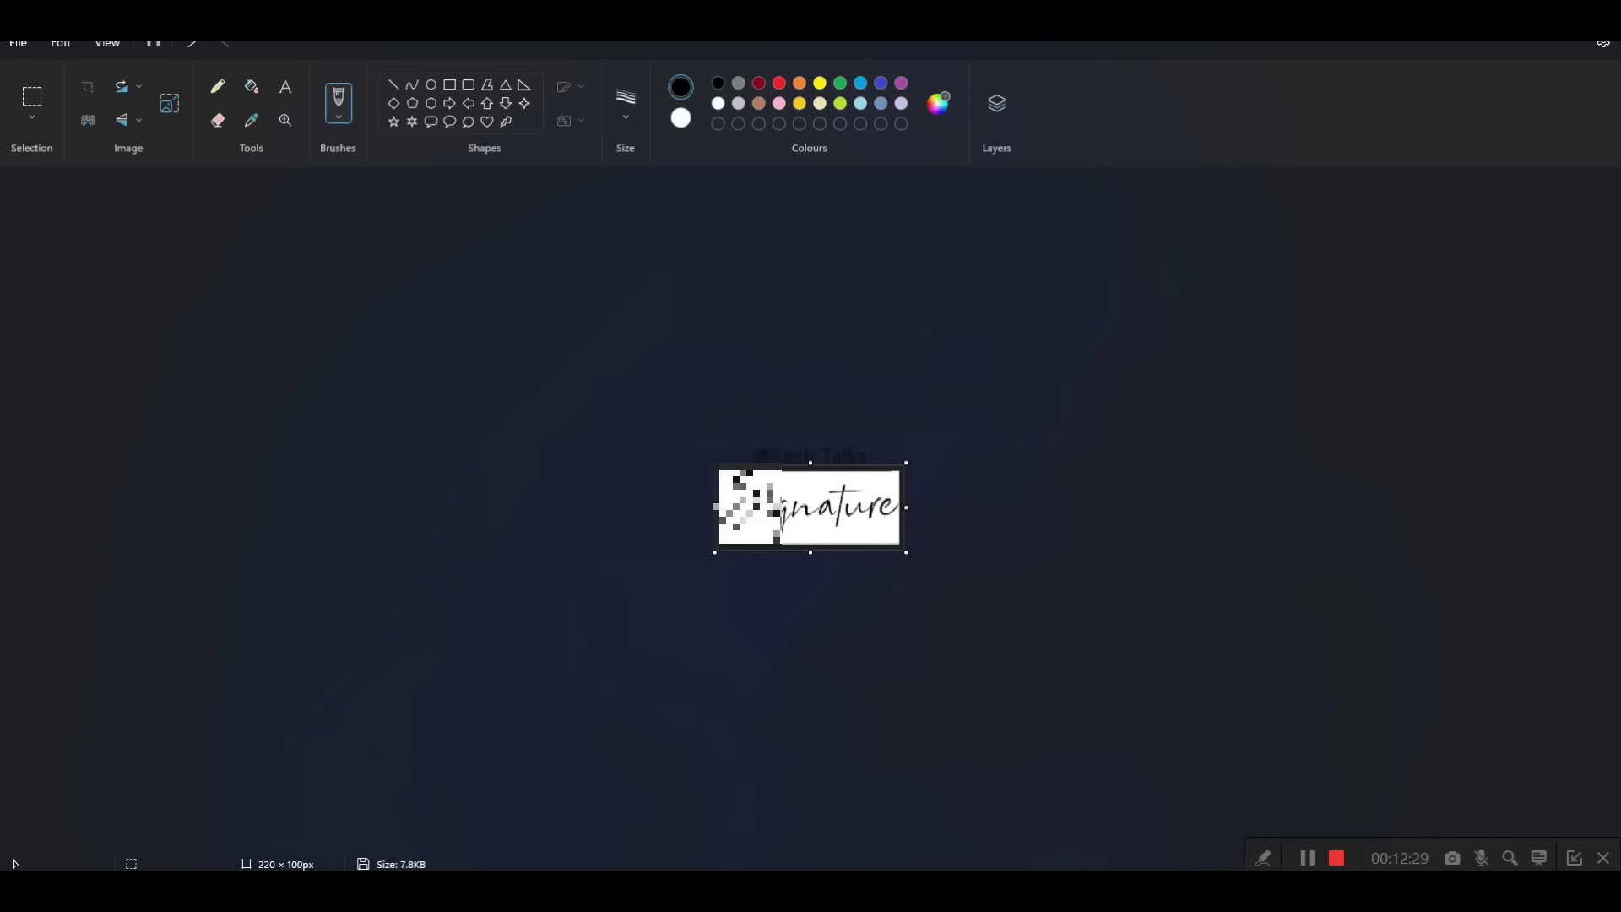
# - Switch back to Chrome and upload the resized 220 × 100 Signature image as both the English and the Hindi signature
pyautogui.hotkey('alt', 'Tab')
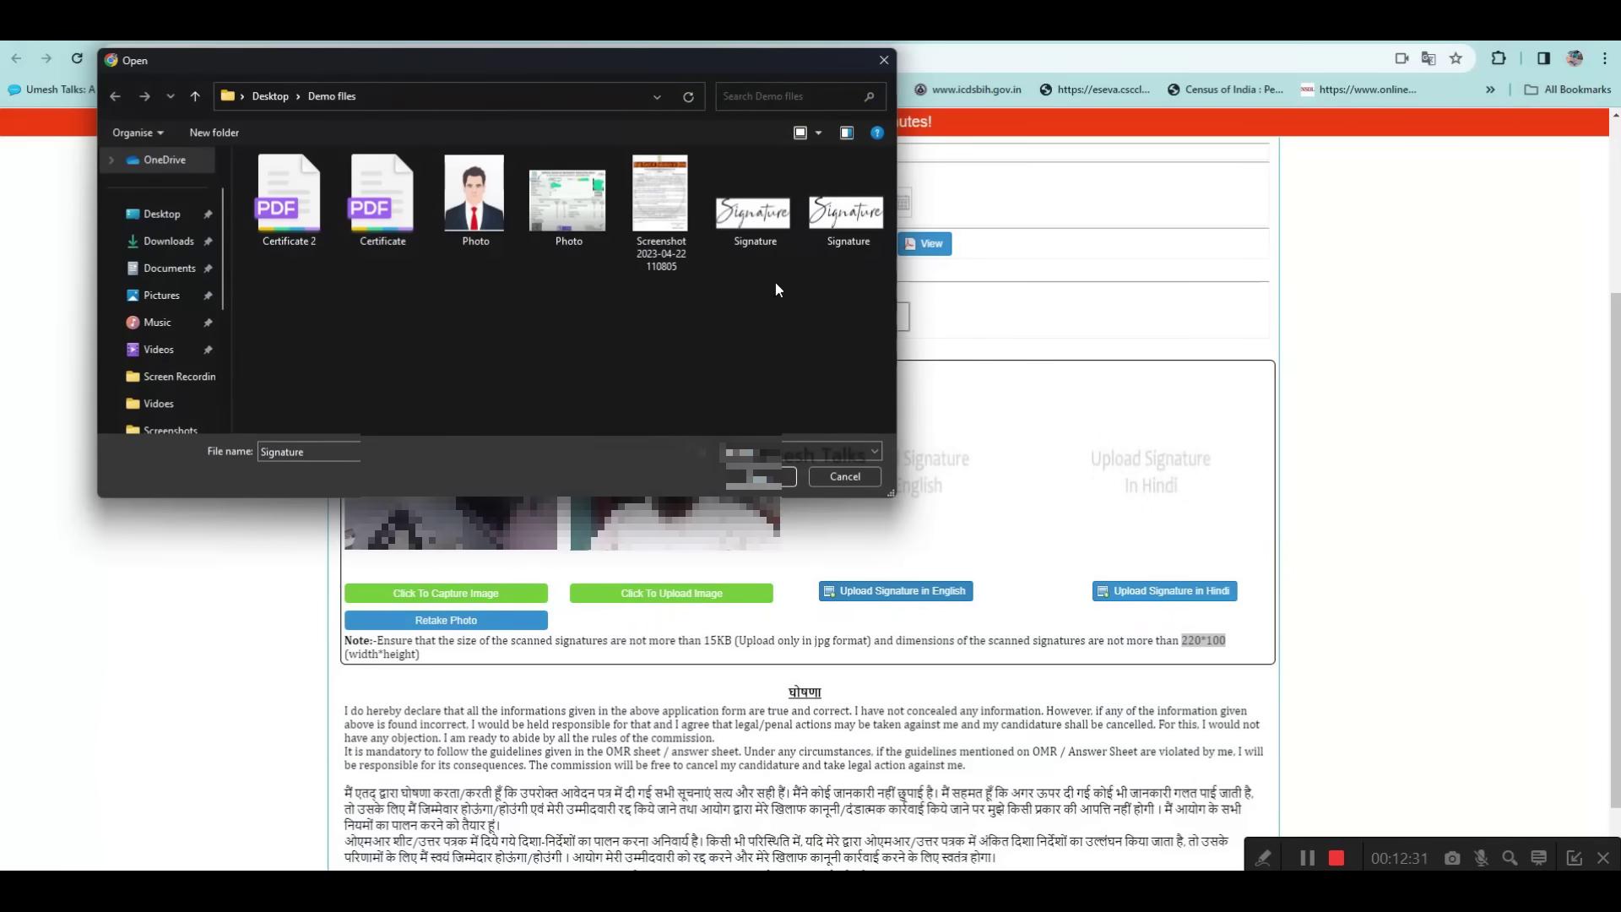
pyautogui.moveTo(752, 230)
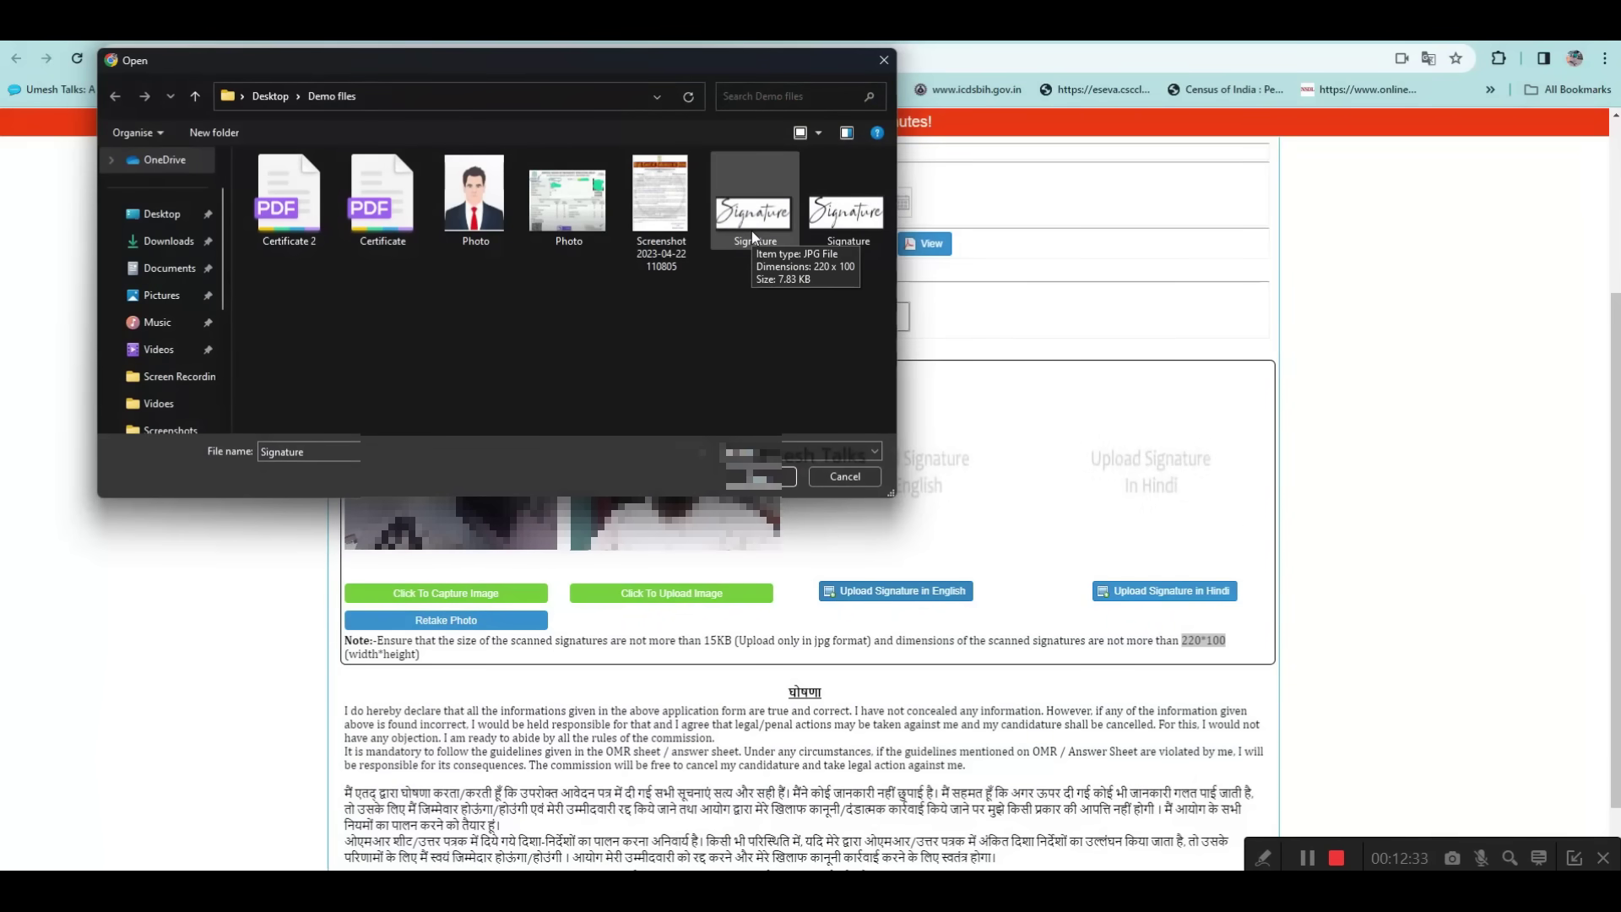
pyautogui.doubleClick(751, 231)
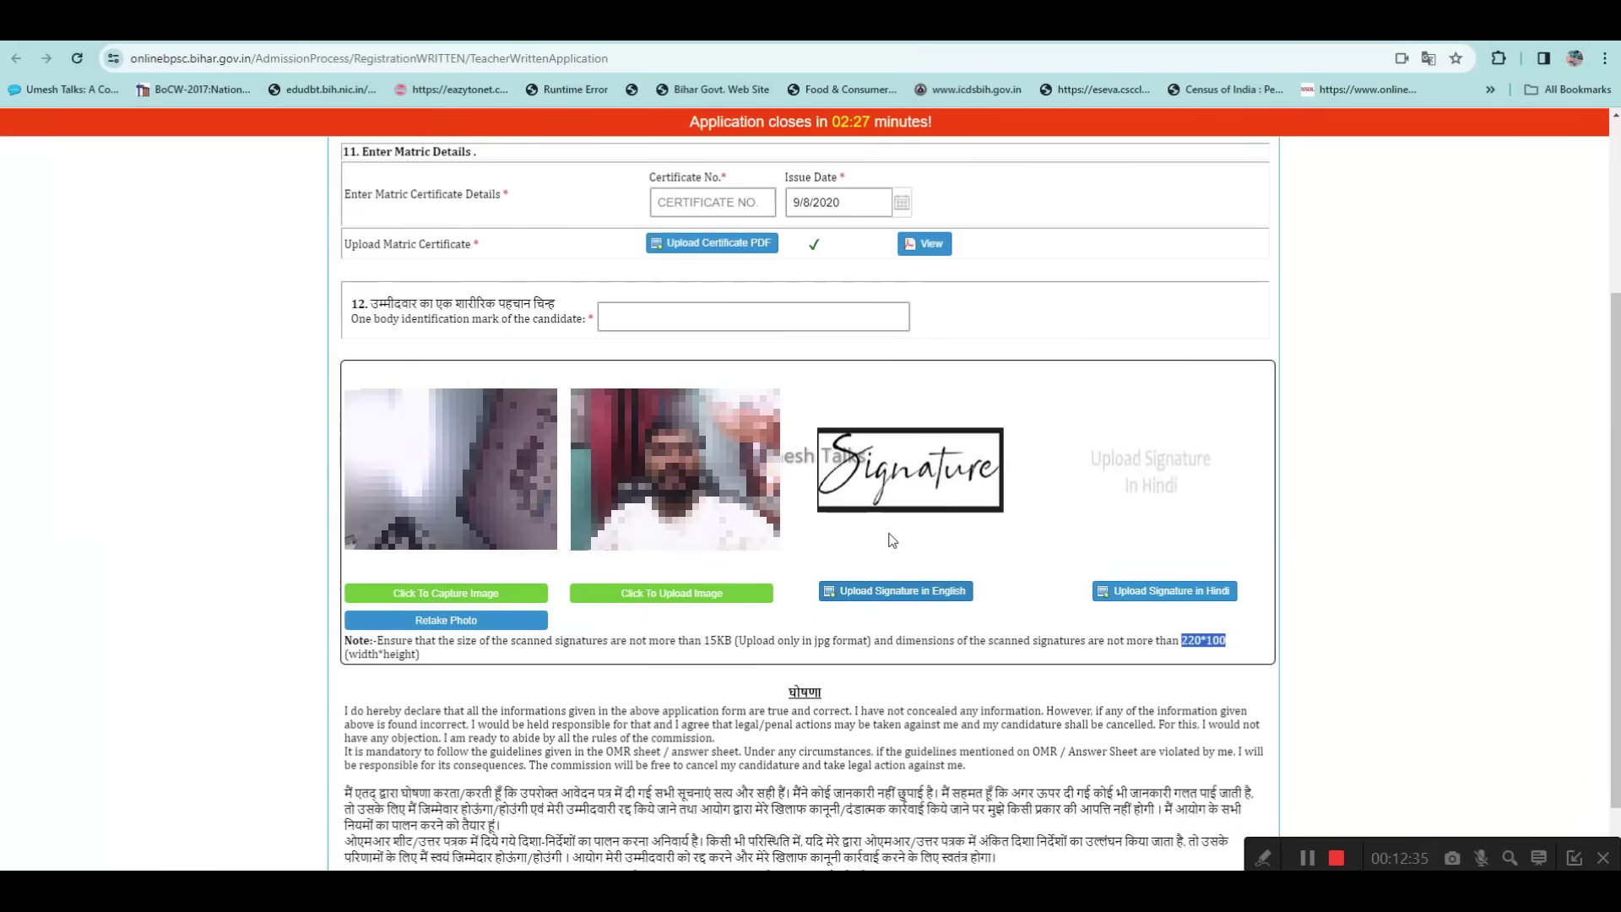
pyautogui.click(1153, 595)
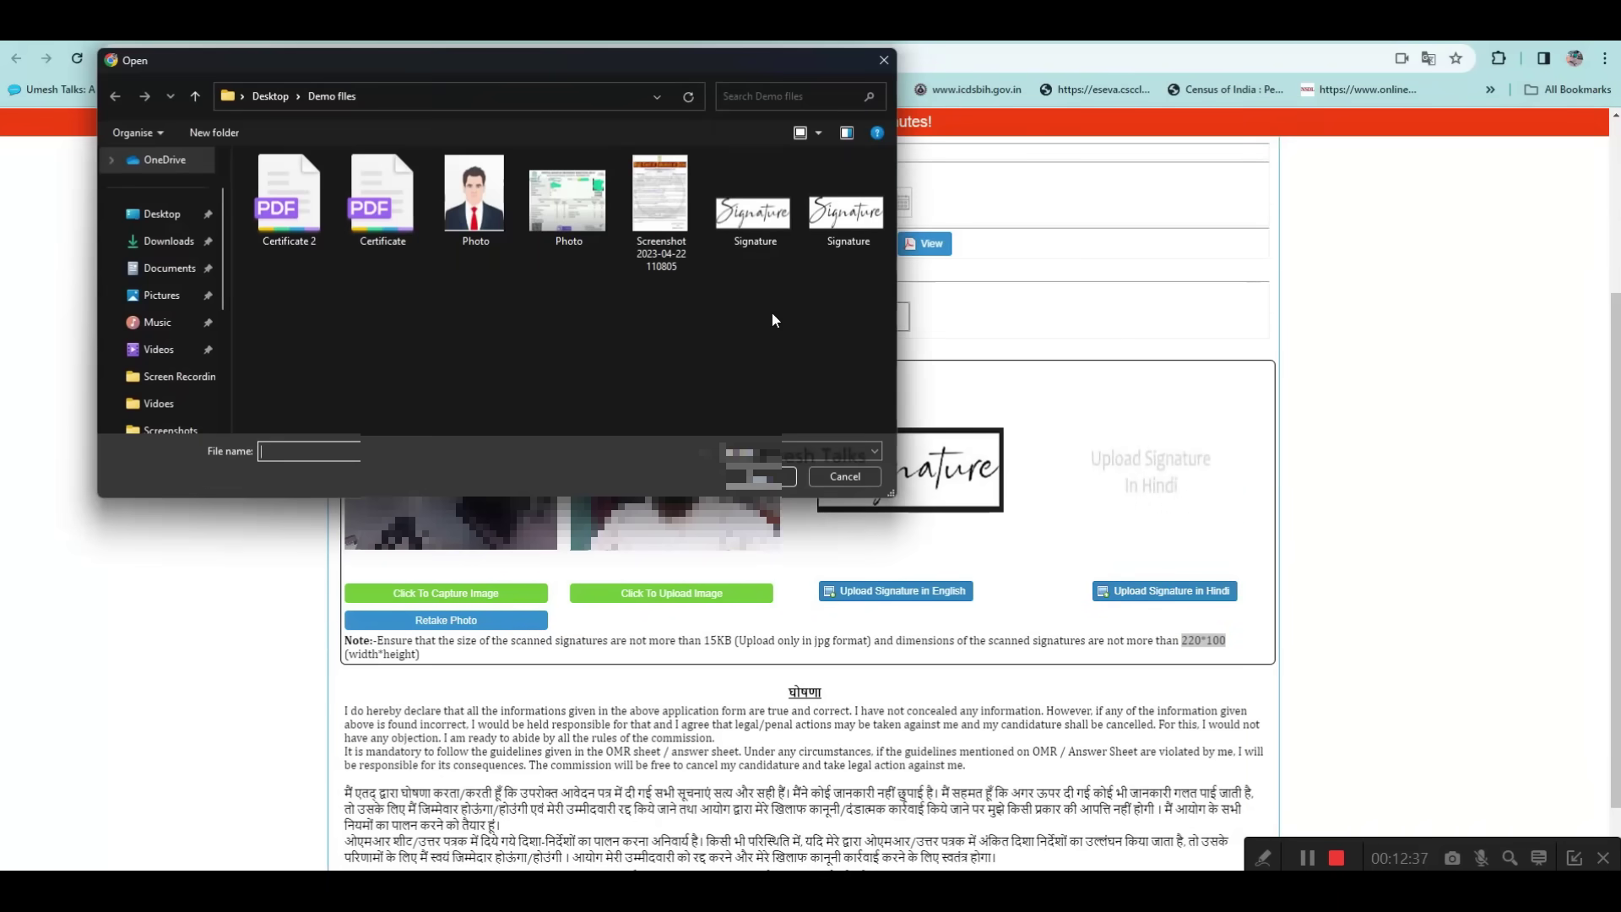
pyautogui.doubleClick(767, 227)
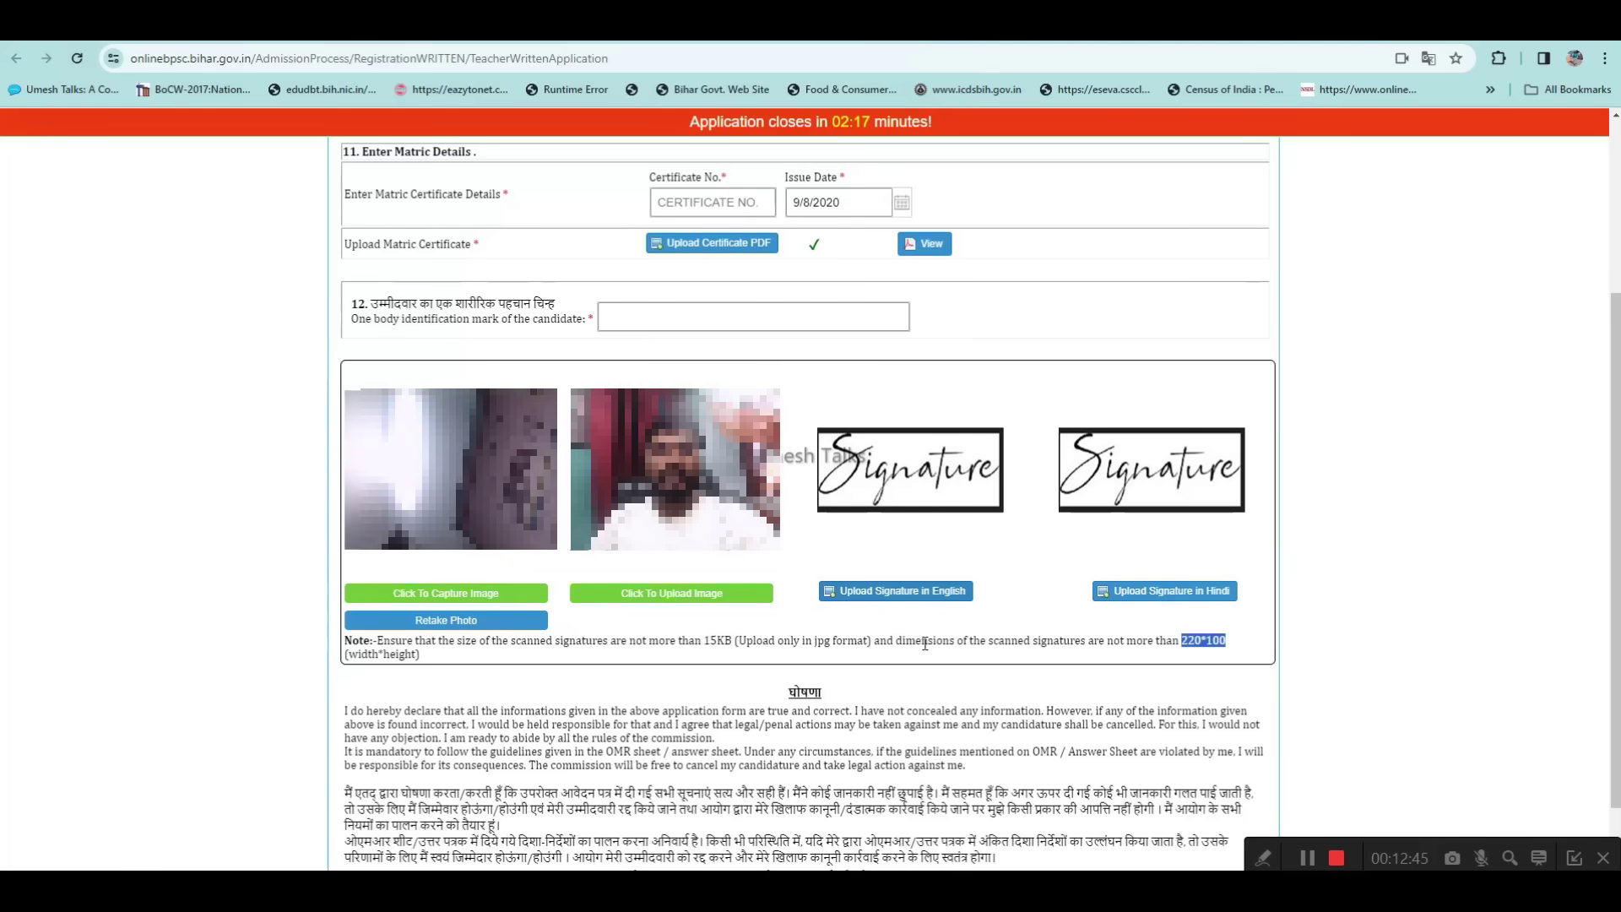
# - Agree to the declaration's directions and terms, submit the application, accept the final confirmation, and dismiss the session message
pyautogui.scroll(-1, 1002, 669)
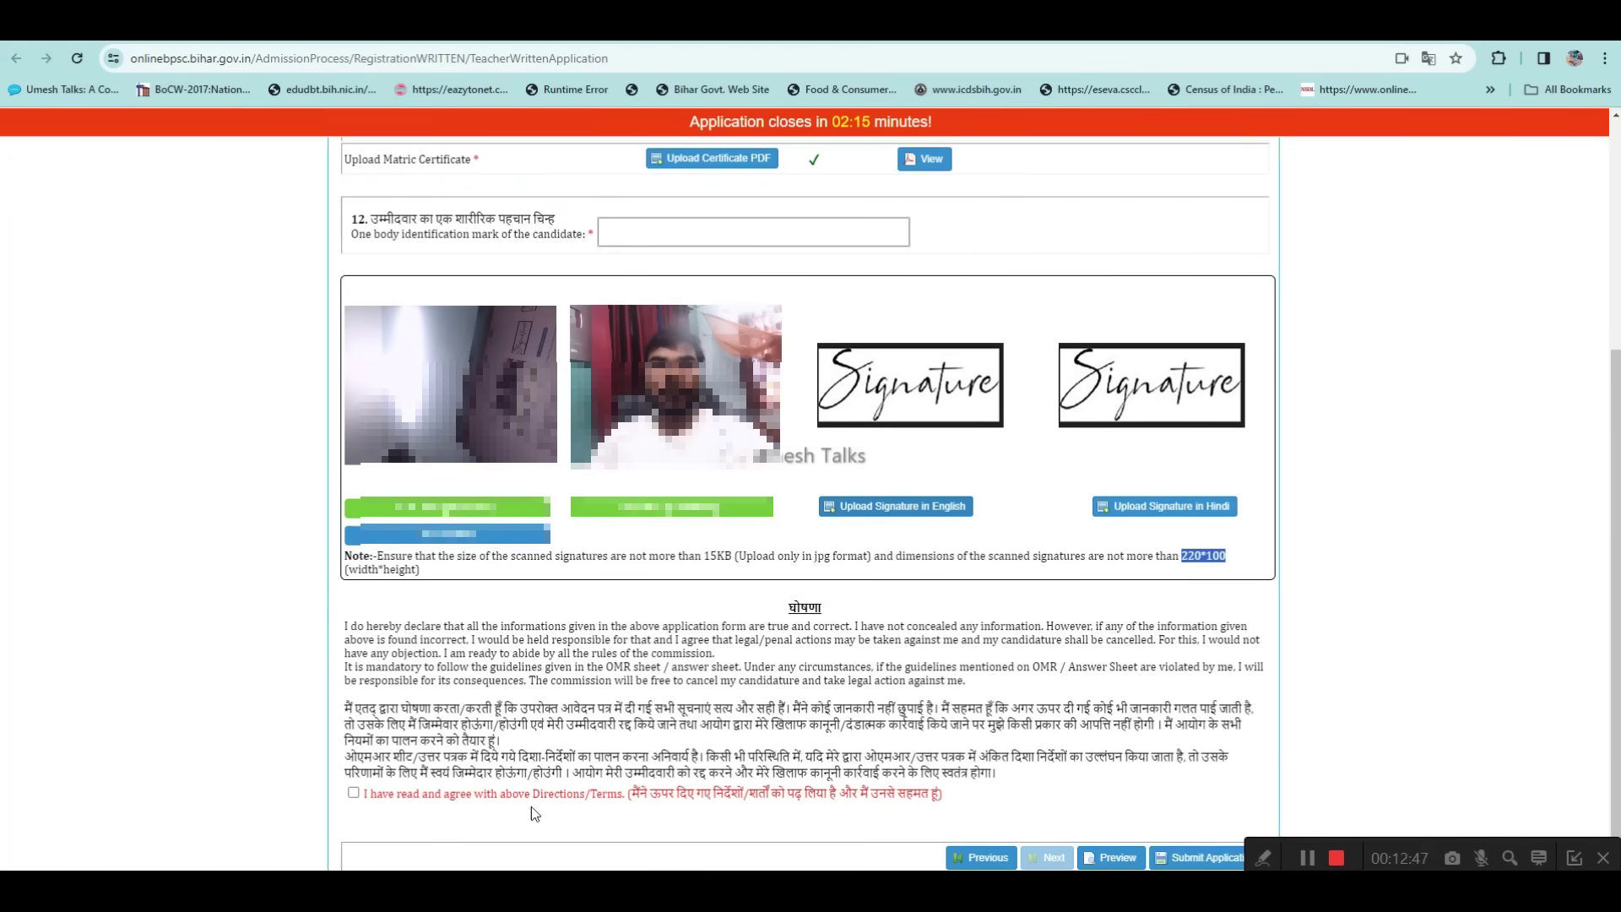
pyautogui.click(354, 794)
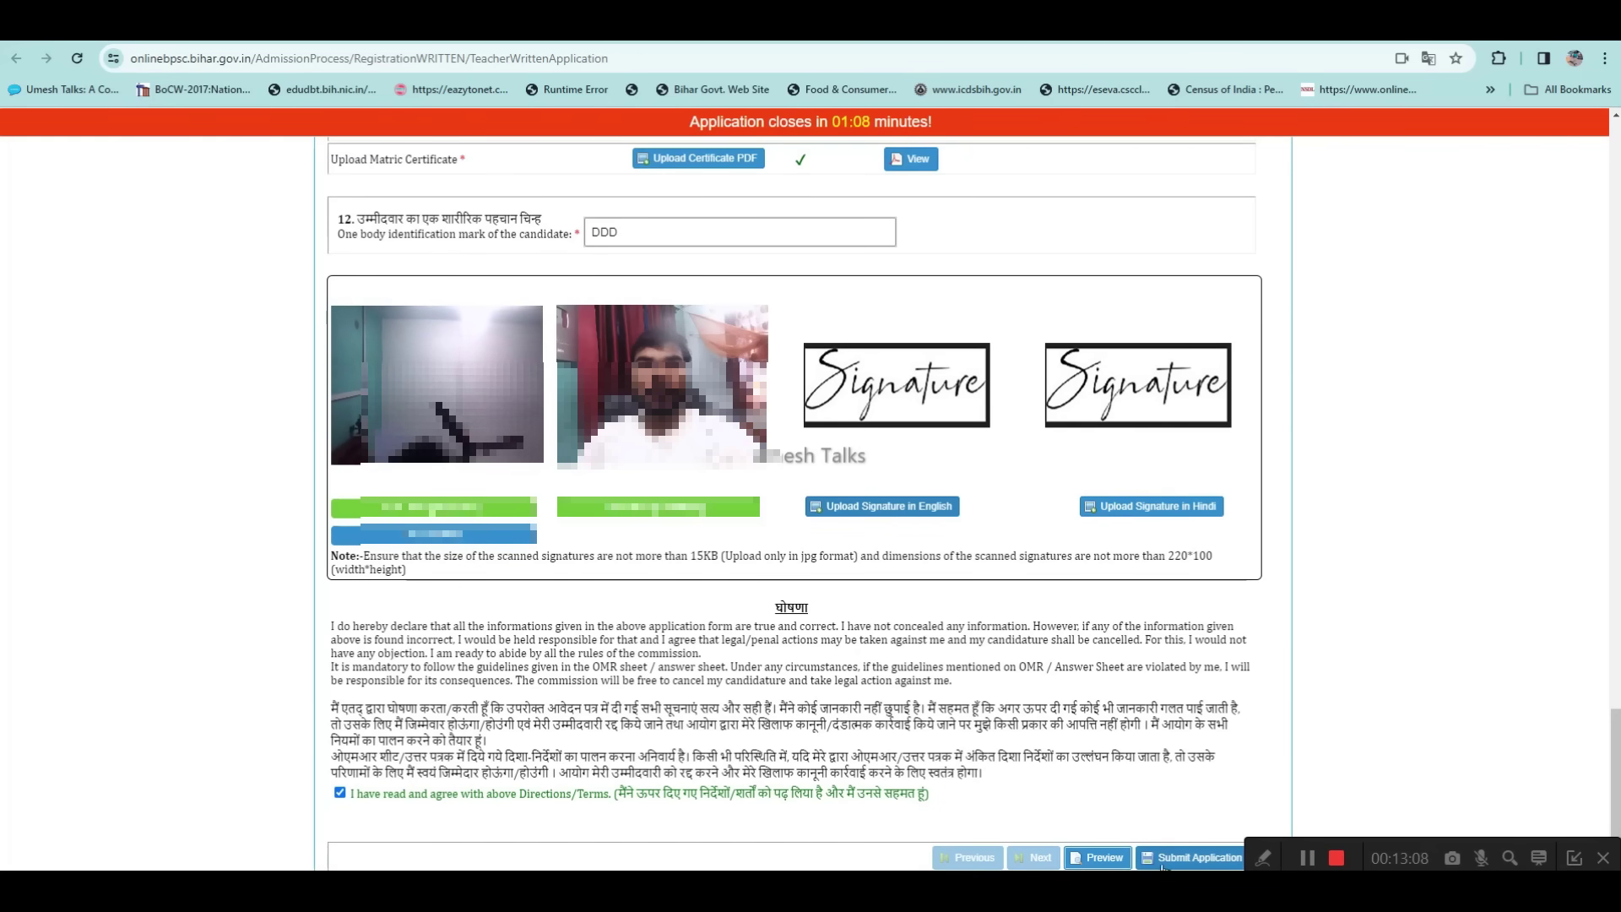
pyautogui.click(1194, 859)
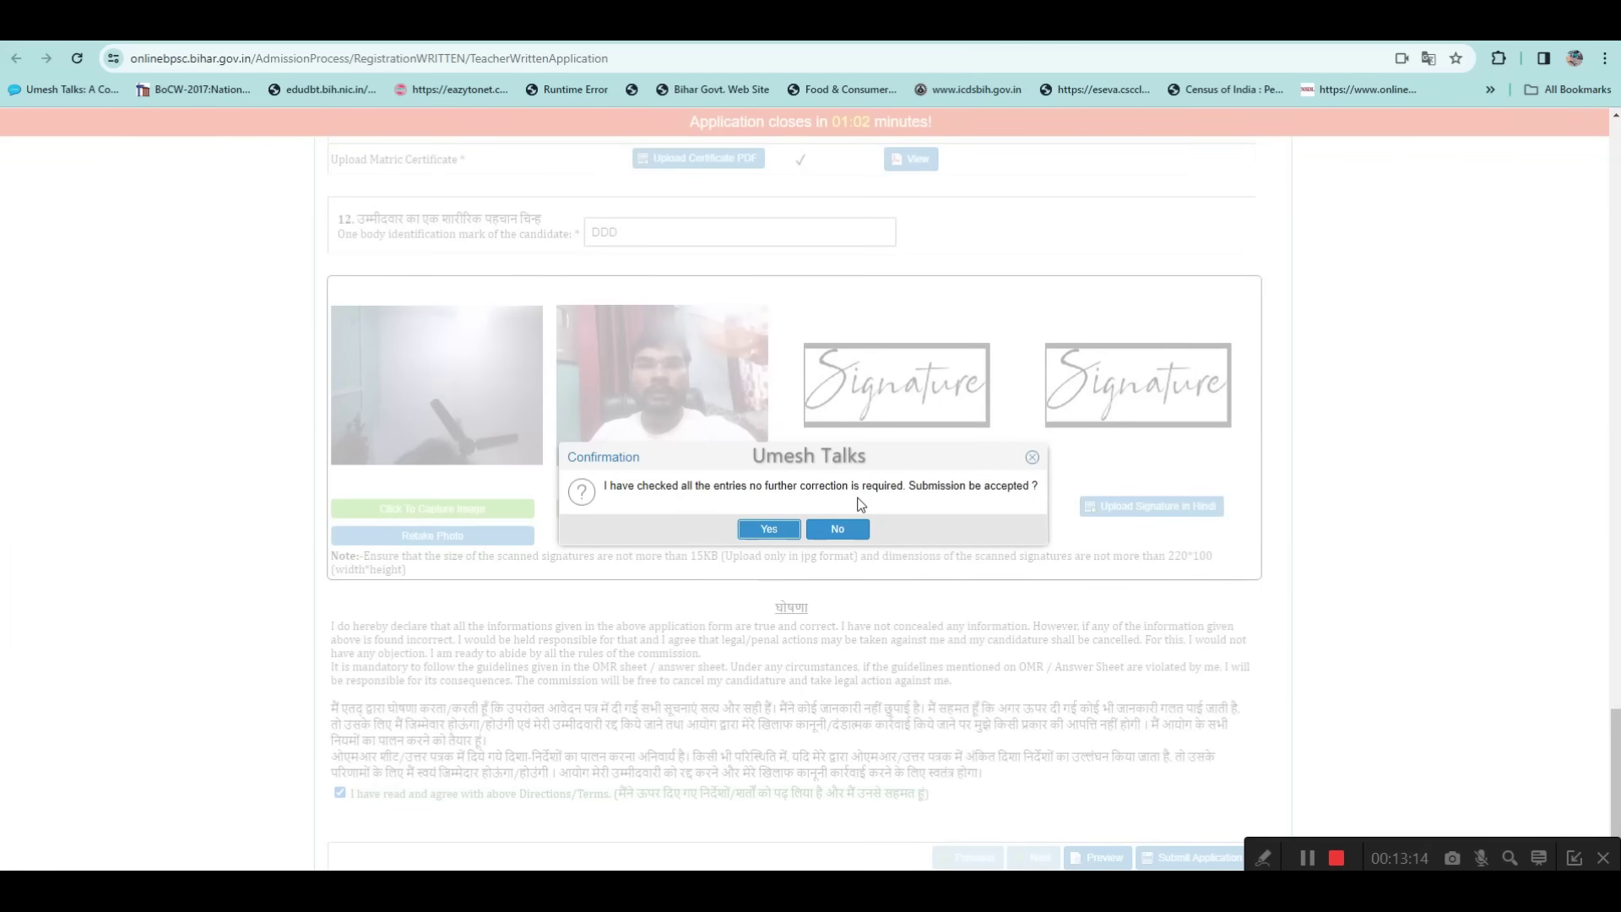
pyautogui.click(767, 529)
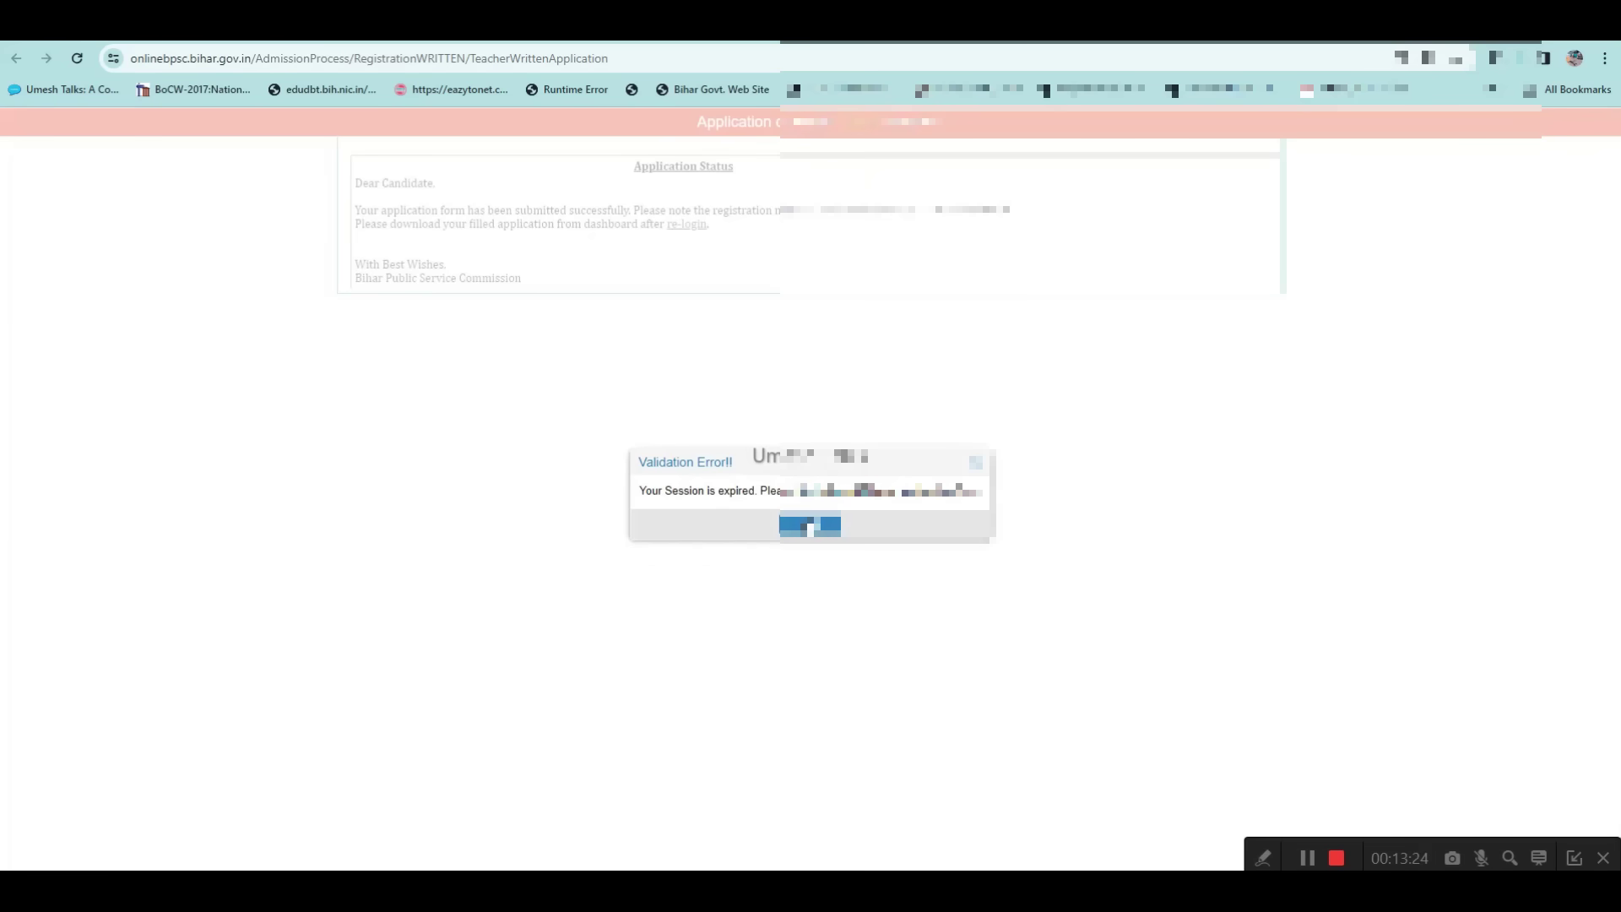
pyautogui.click(809, 523)
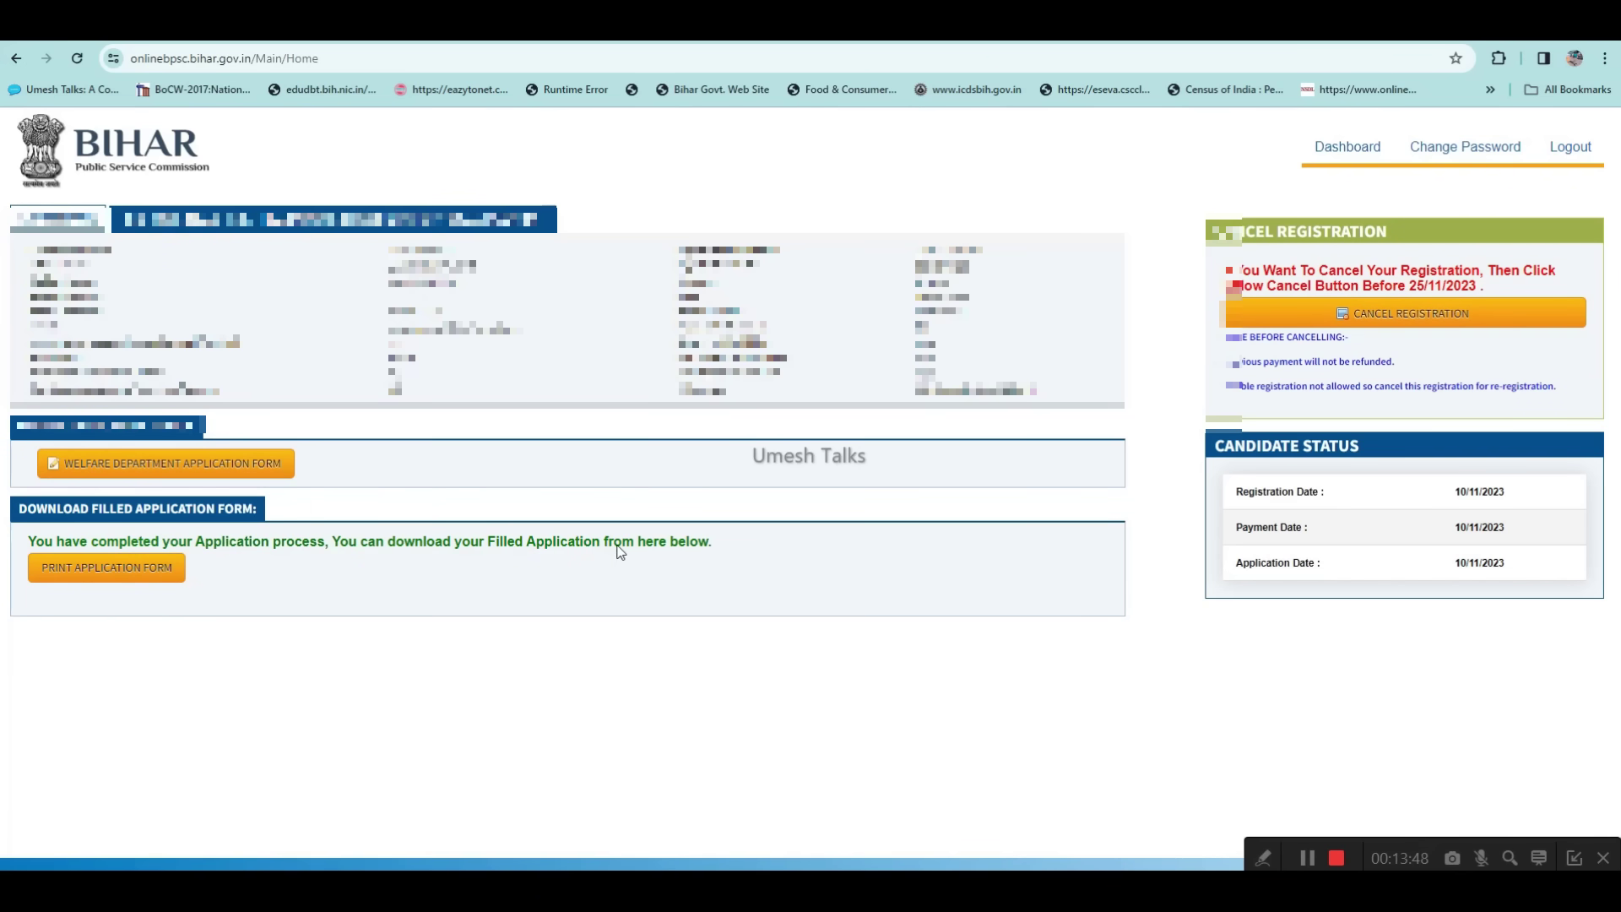
# - Open the printable copy of the filled application form from the candidate dashboard
pyautogui.click(112, 568)
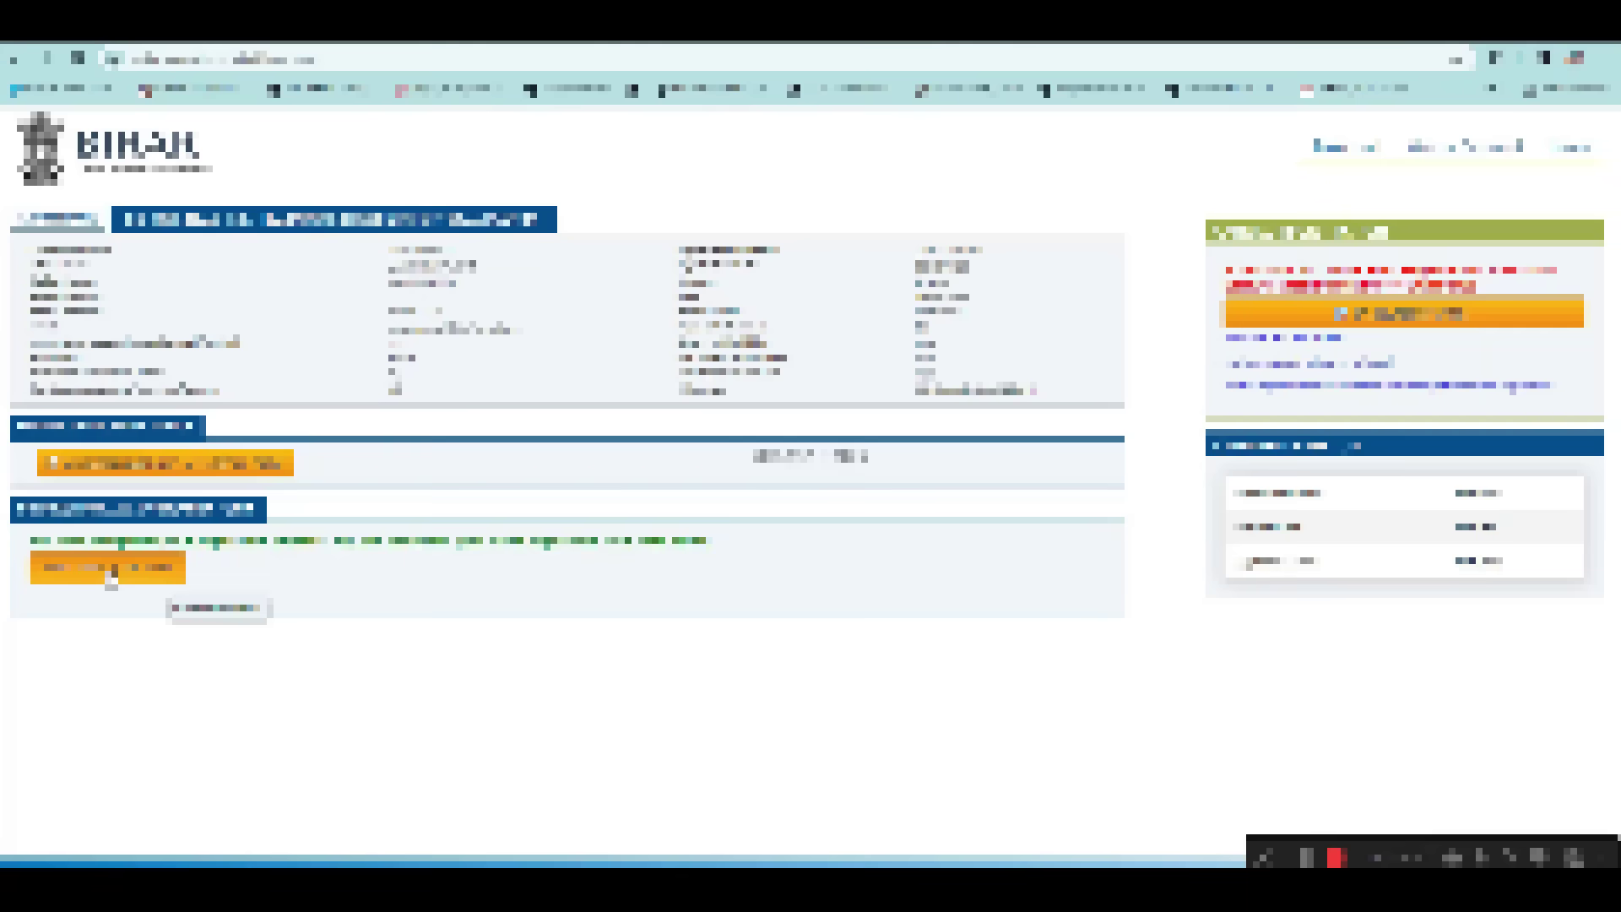